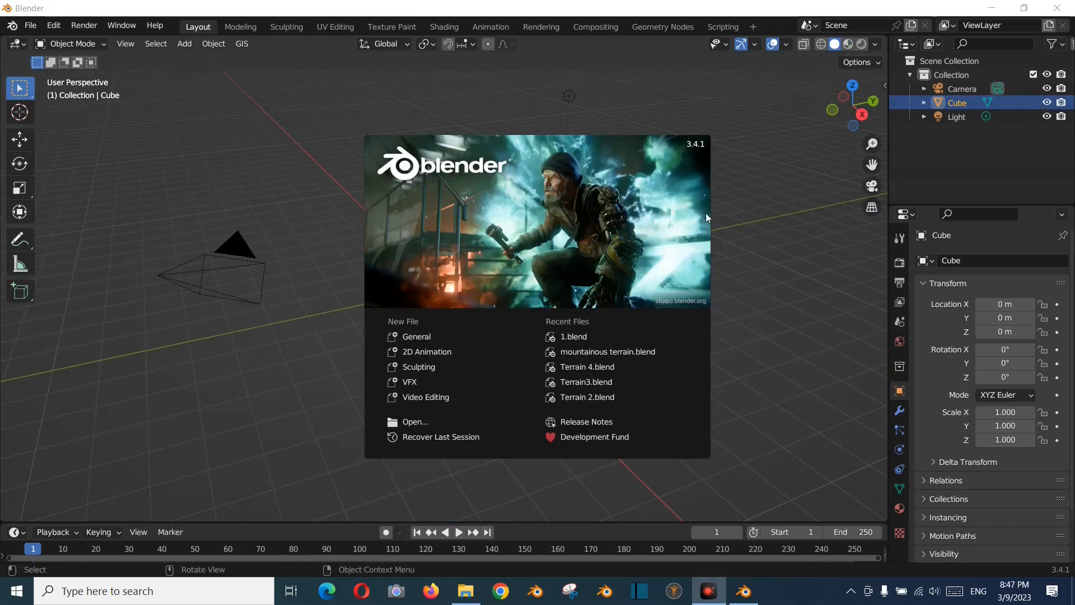
# Dismiss the splash screen and delete the default camera, cube and light from the scene
pyautogui.click(774, 311)
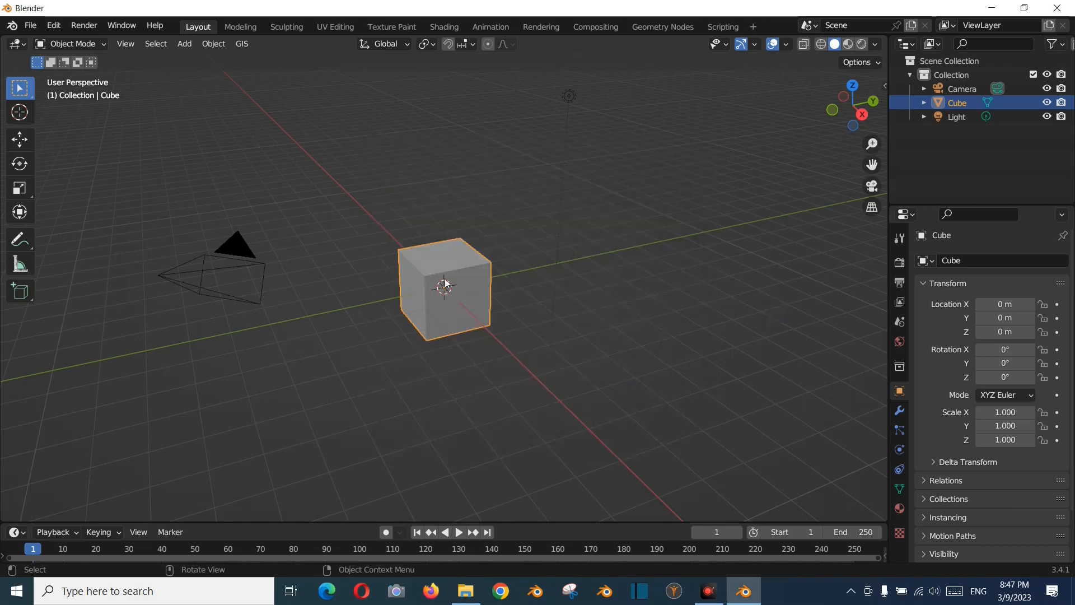
pyautogui.moveTo(142, 150); pyautogui.dragTo(742, 410)
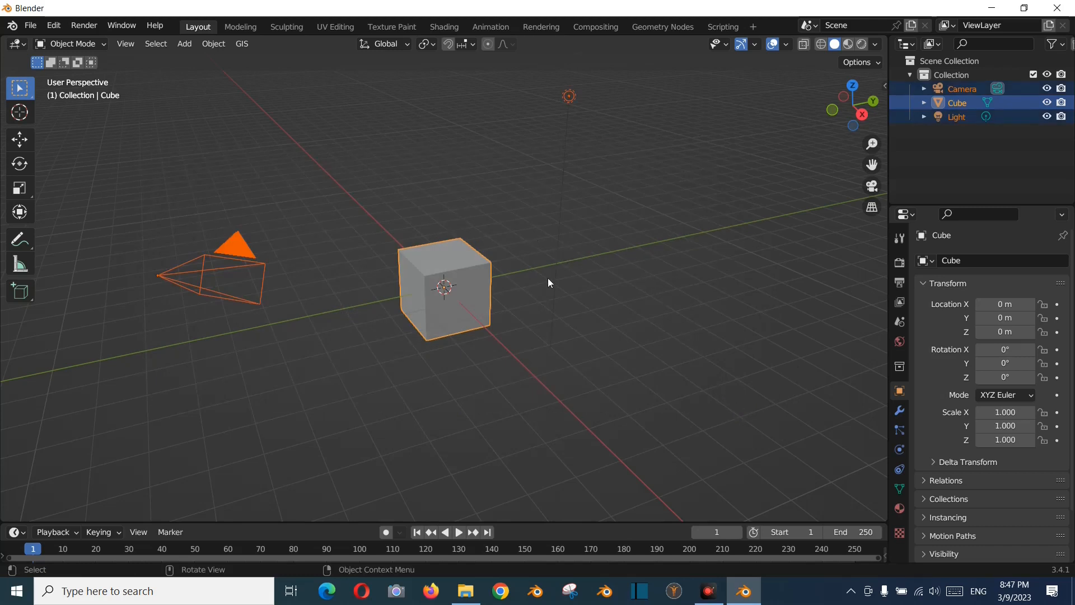
pyautogui.press('Delete')
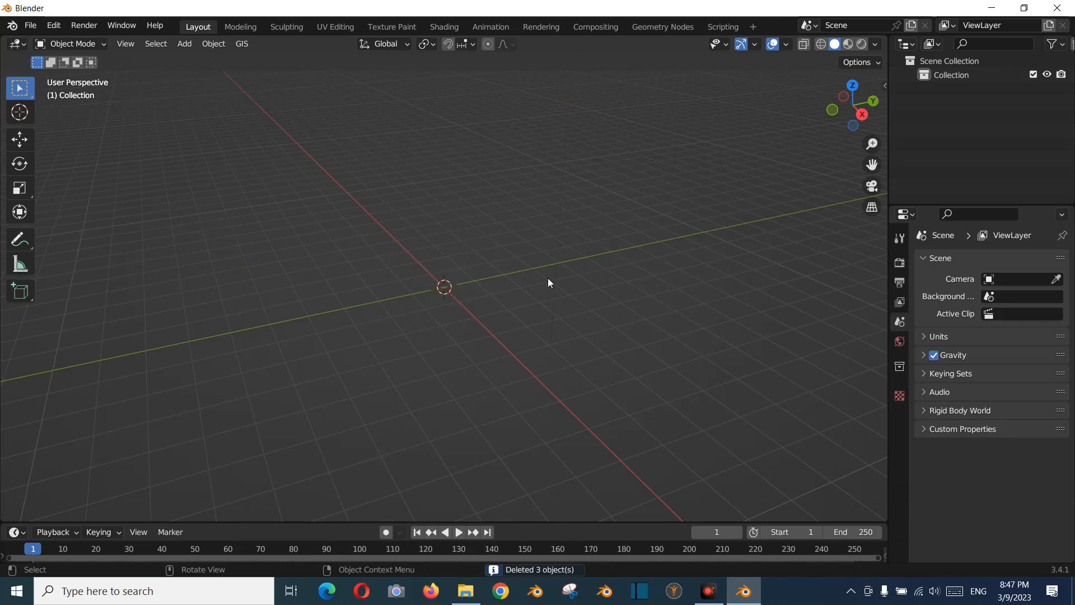
pyautogui.press('b')
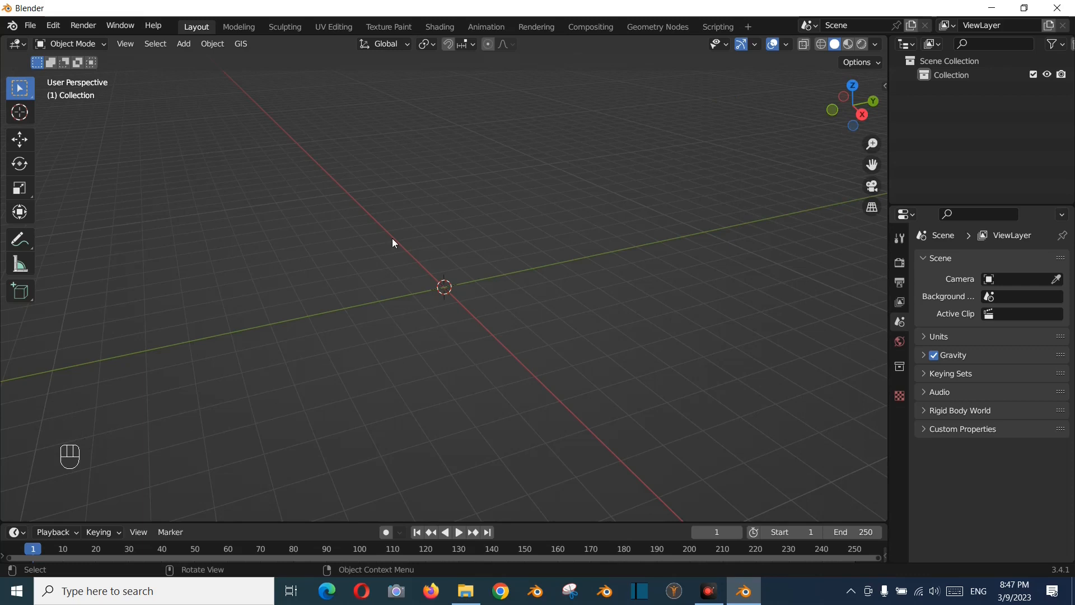
# Add a web basemap with Google as the source and Satellite as the layer
pyautogui.click(245, 52)
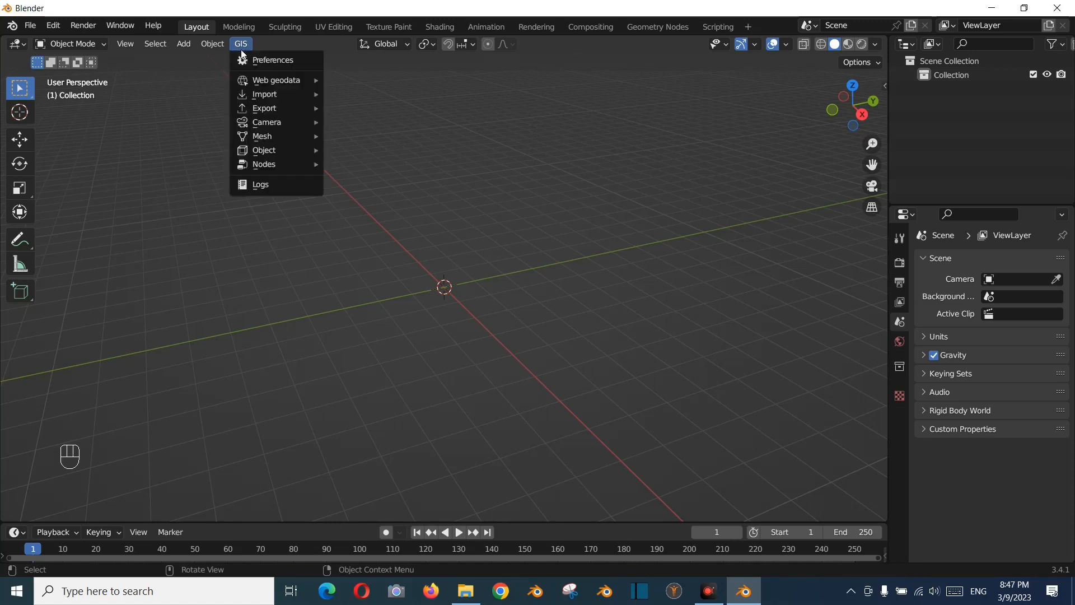
pyautogui.moveTo(265, 83)
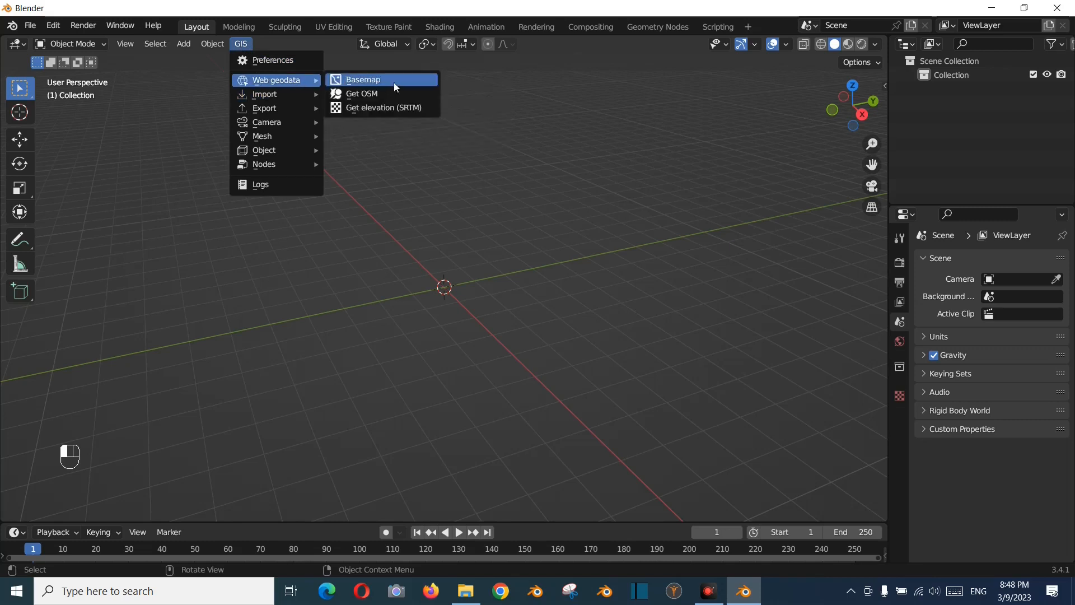
pyautogui.click(382, 82)
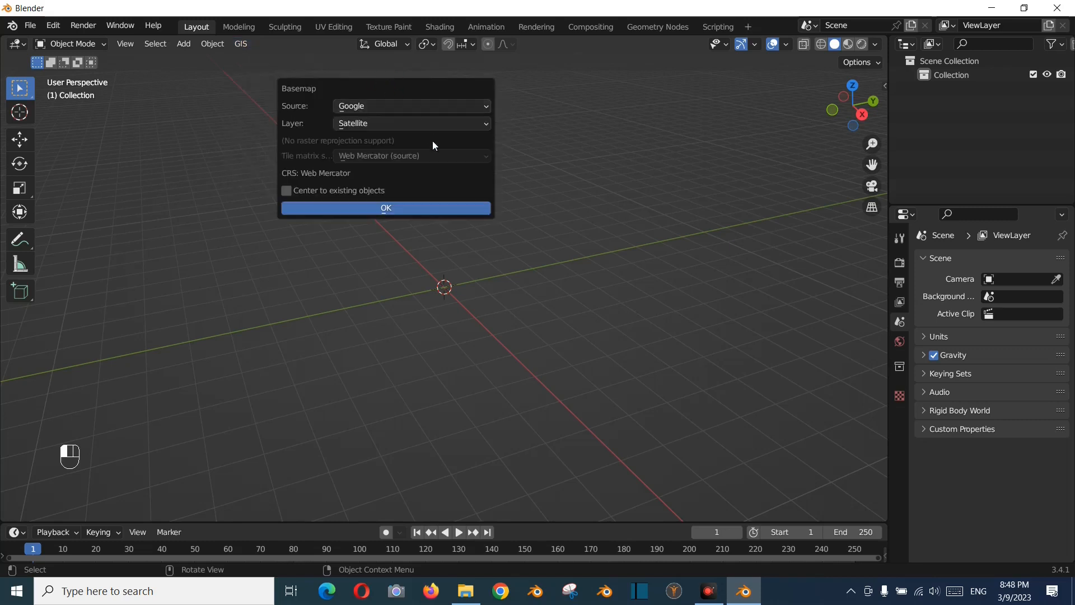
pyautogui.click(396, 214)
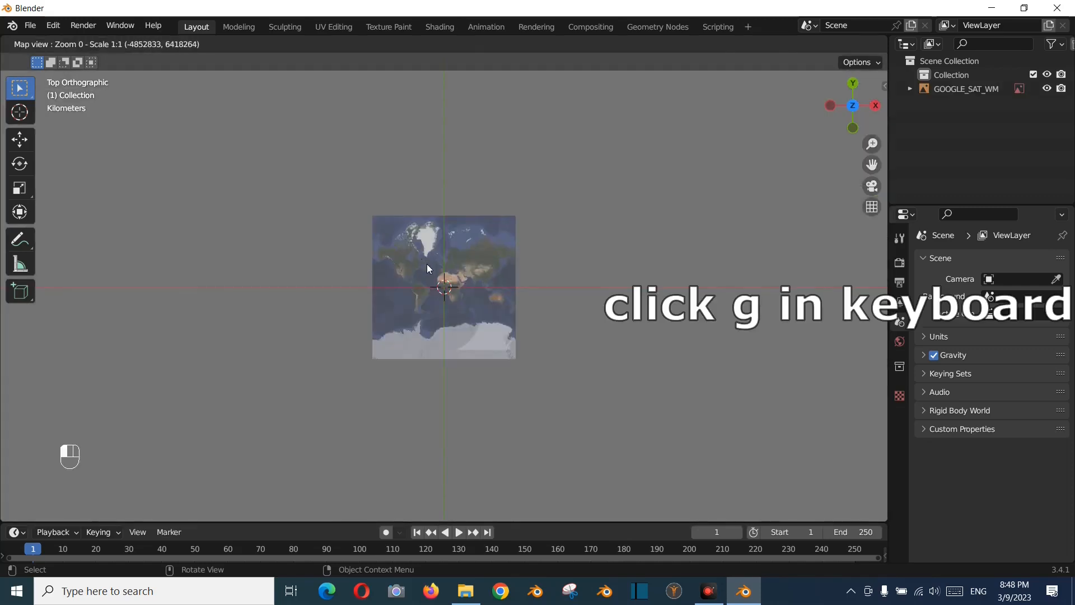
# Take the basemap to london at zoom level 16
pyautogui.press('g')
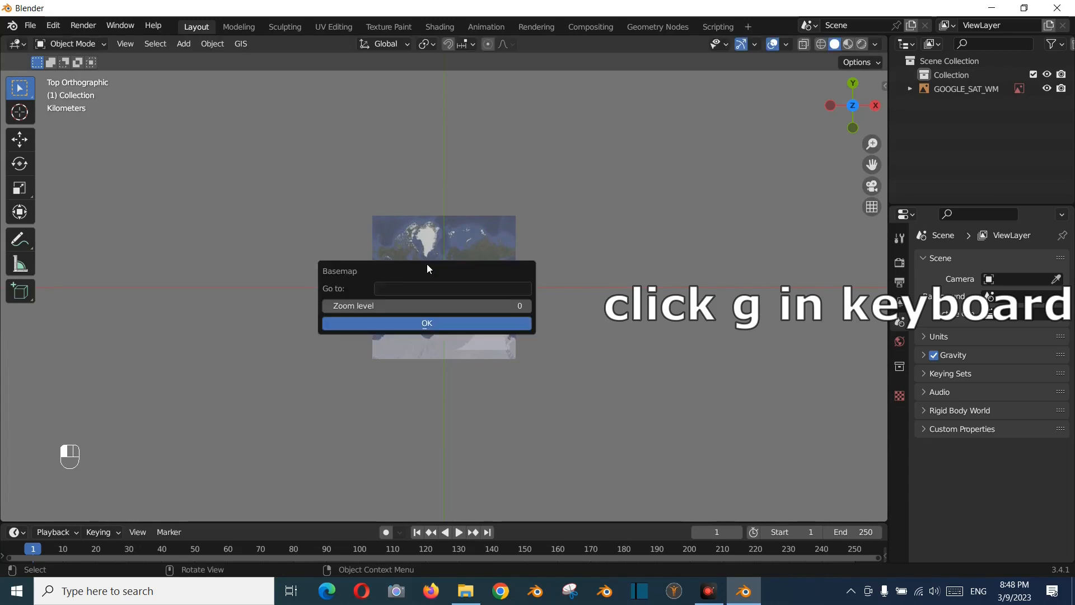
pyautogui.click(506, 304)
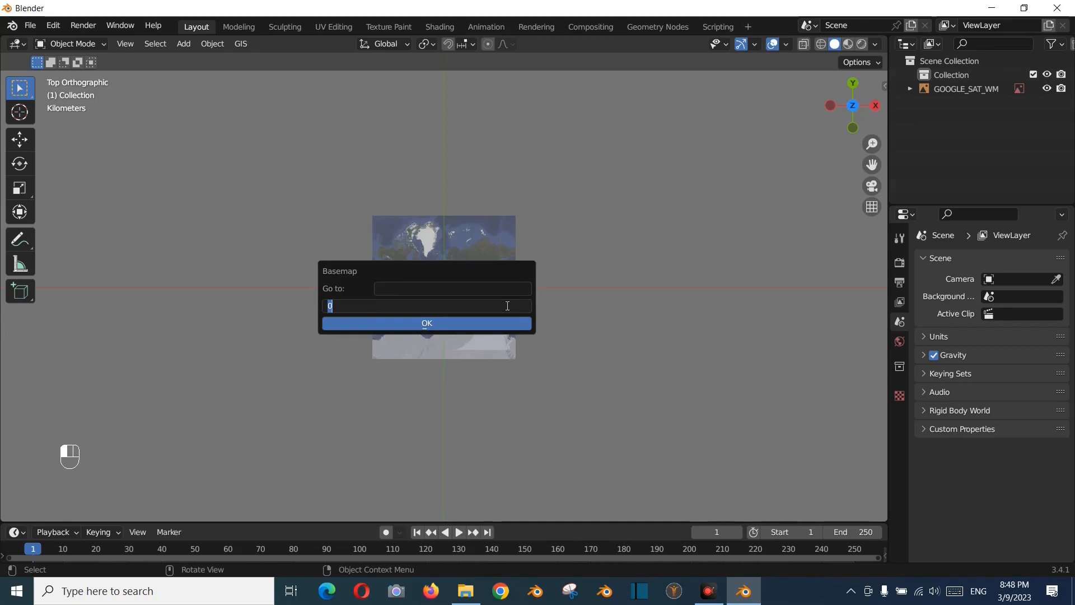
pyautogui.write('16')
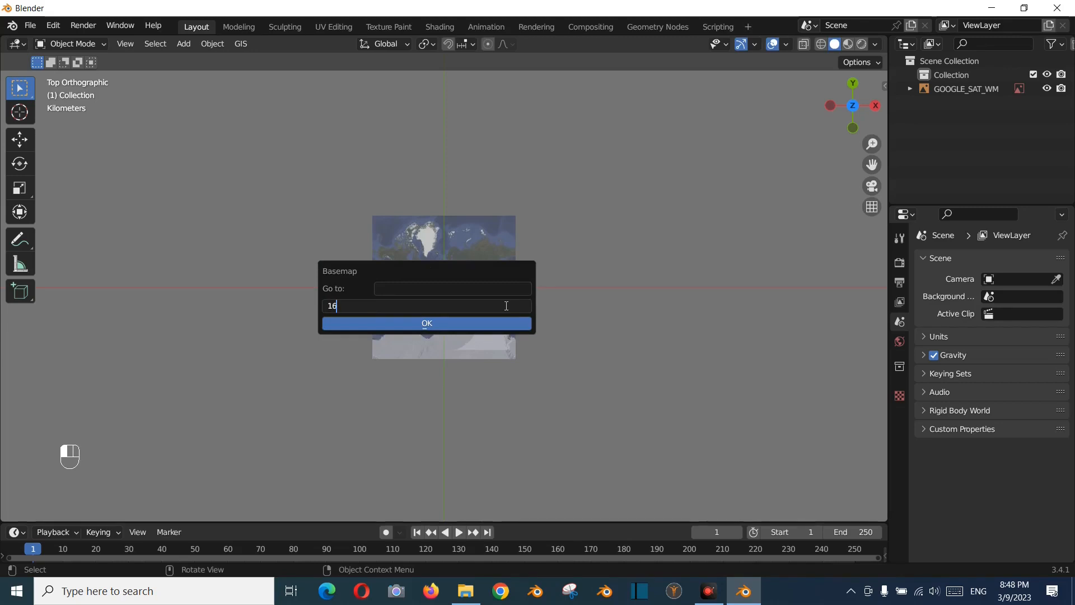
pyautogui.press('Return')
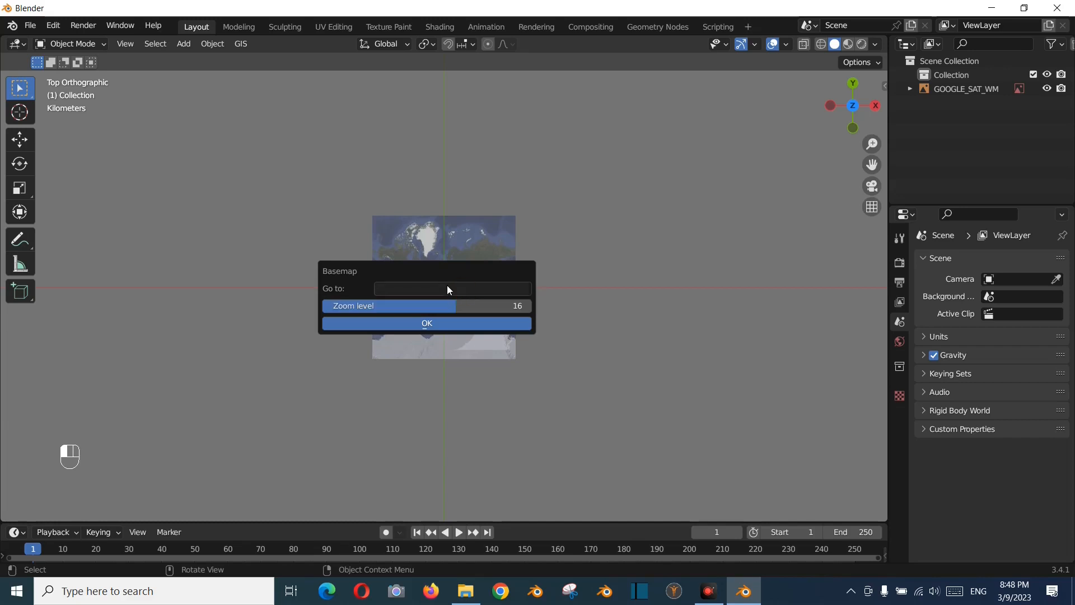
pyautogui.click(447, 286)
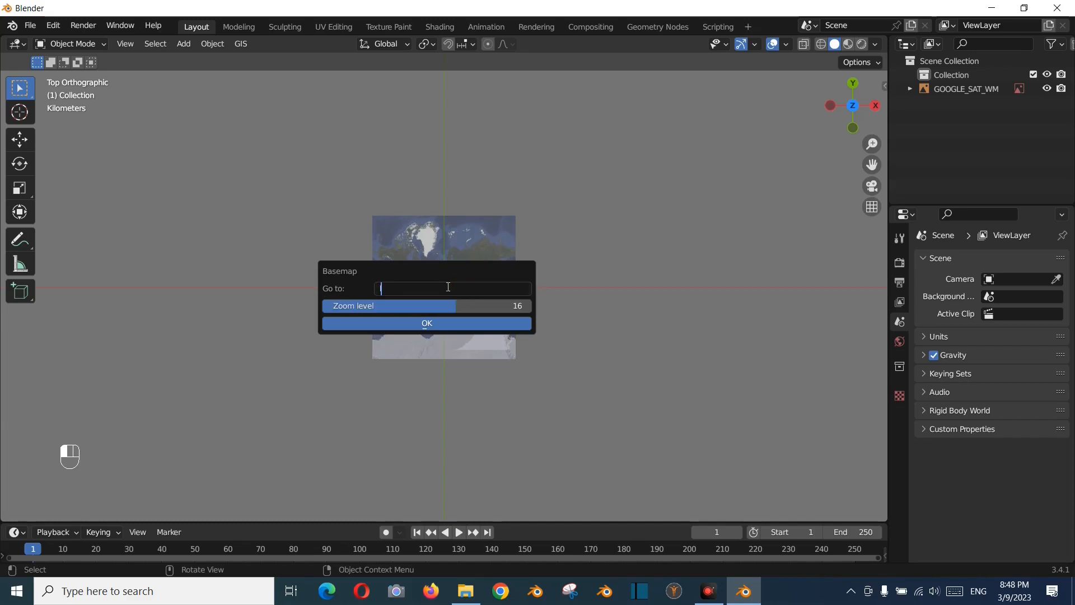
pyautogui.write('london')
pyautogui.click(510, 305)
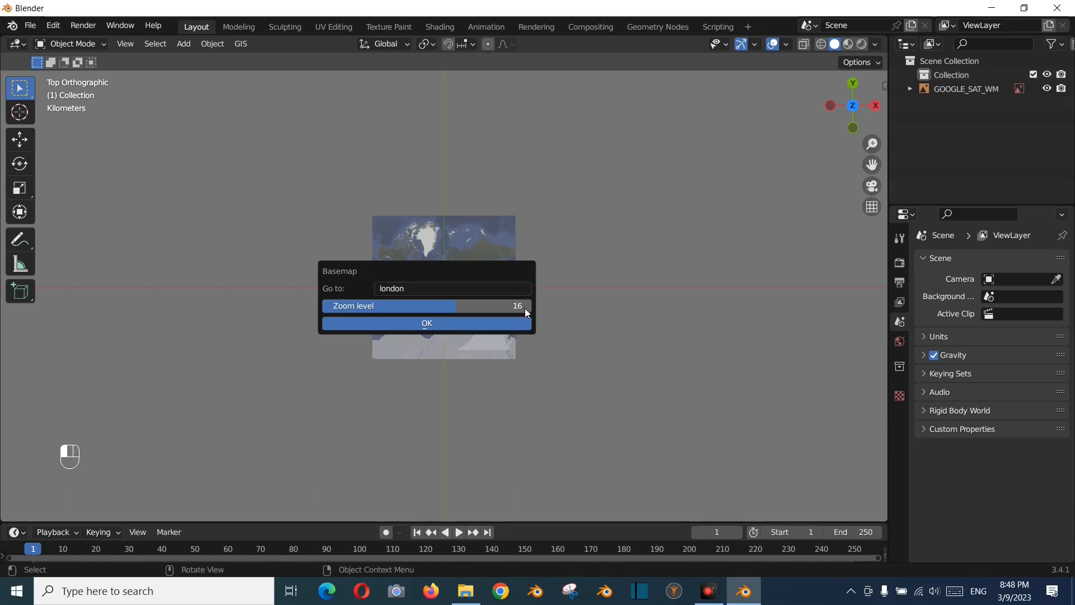
pyautogui.click(420, 327)
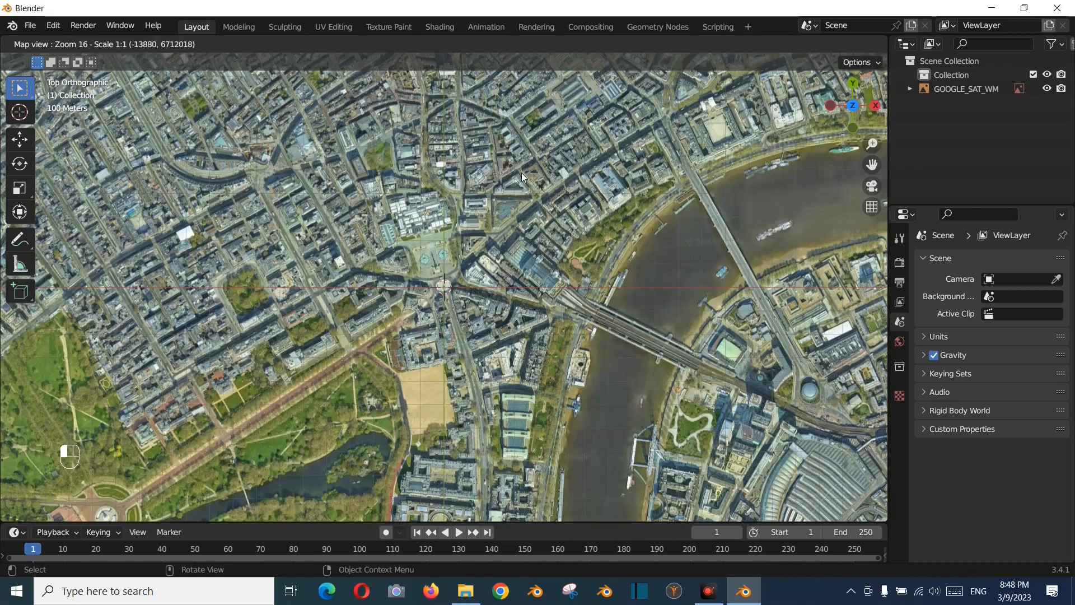
# Shift the map to the dense city blocks northwest of the river and export that area as a textured plane
pyautogui.moveTo(522, 172); pyautogui.dragTo(662, 455)
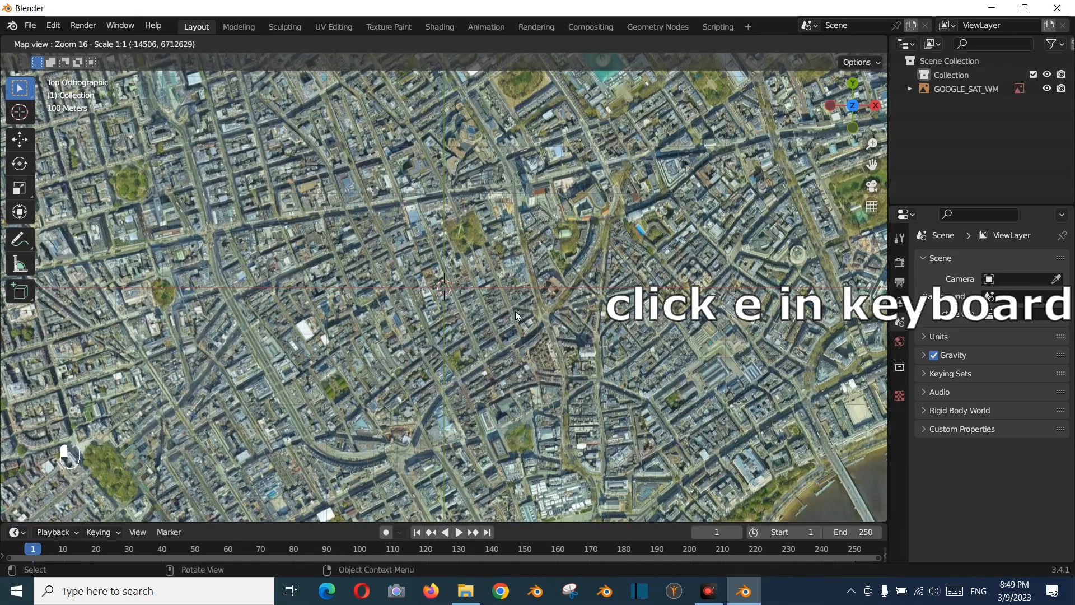
pyautogui.press('e')
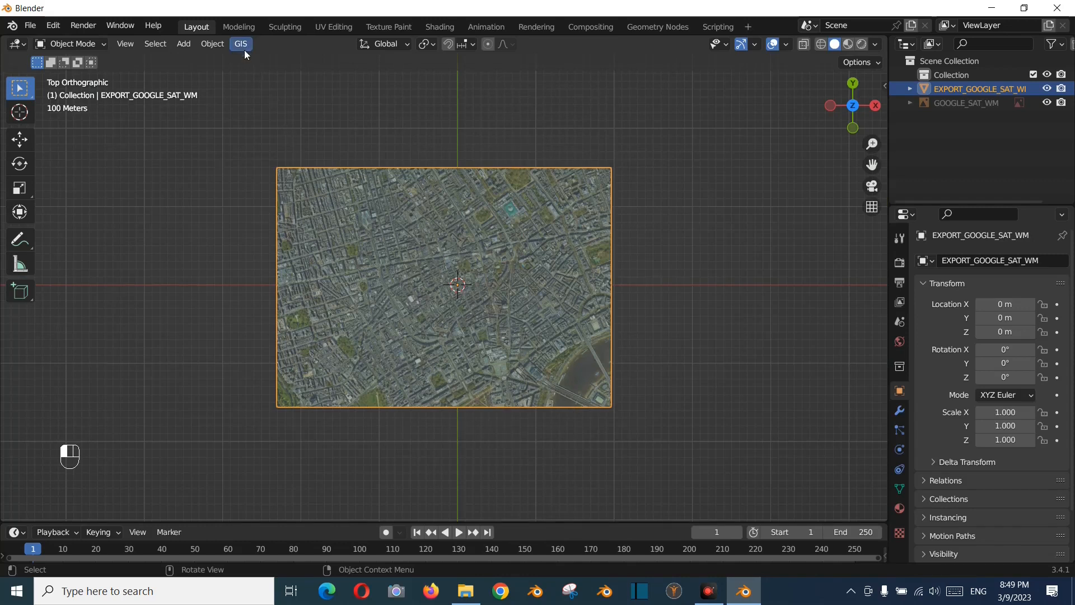
pyautogui.moveTo(455, 364); pyautogui.dragTo(456, 278, button='middle')
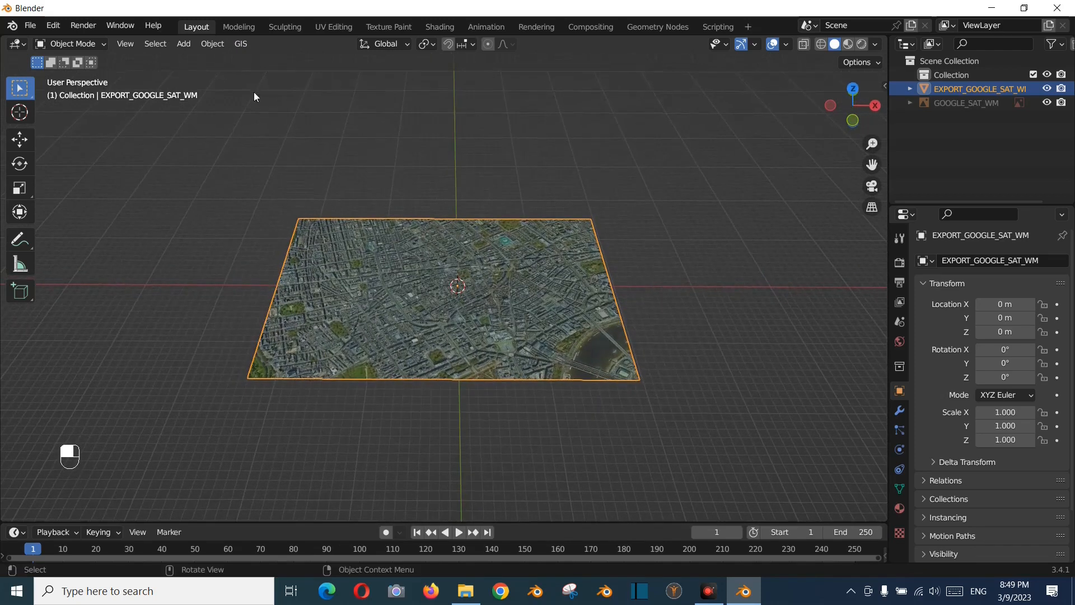
# Get the OSM building ways with buildings extrusion on, taking elevation from the EXPORT_GOOGLE_SAT_WM object
pyautogui.click(240, 45)
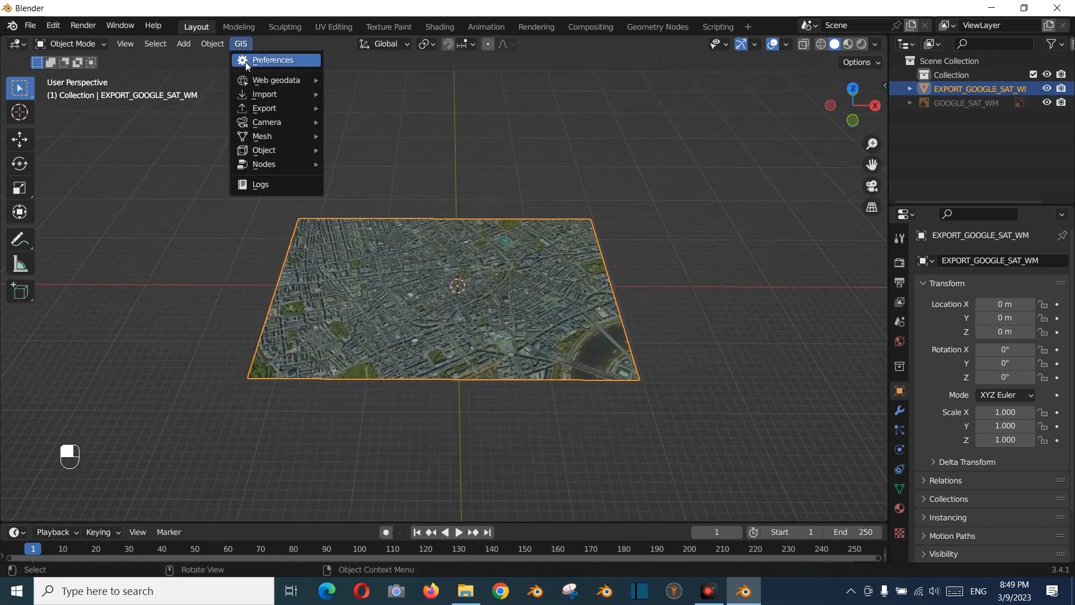
pyautogui.moveTo(261, 84)
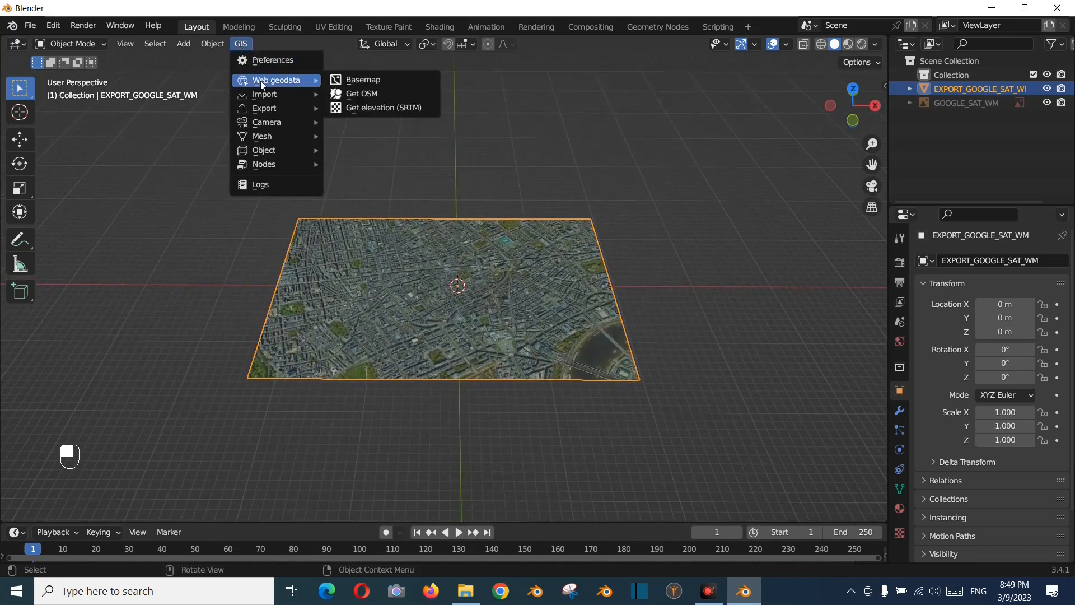
pyautogui.click(378, 93)
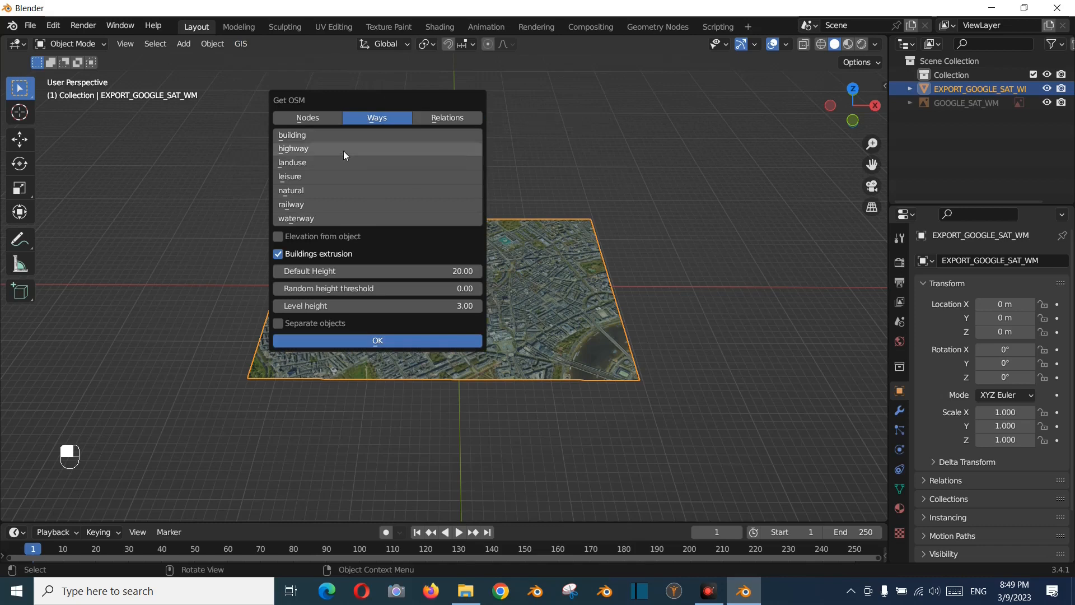
pyautogui.click(291, 135)
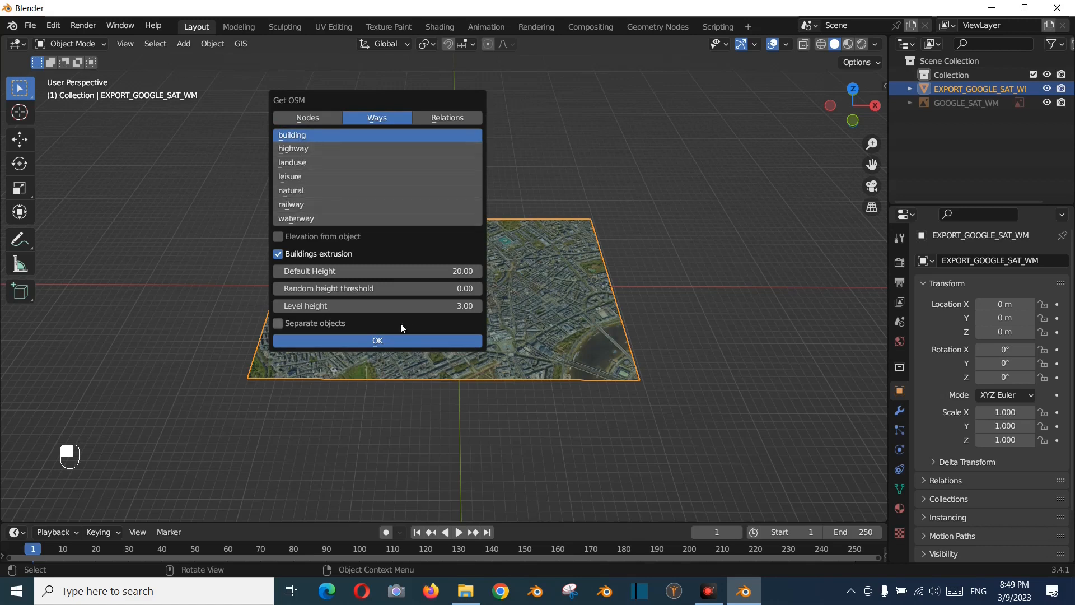
pyautogui.click(278, 238)
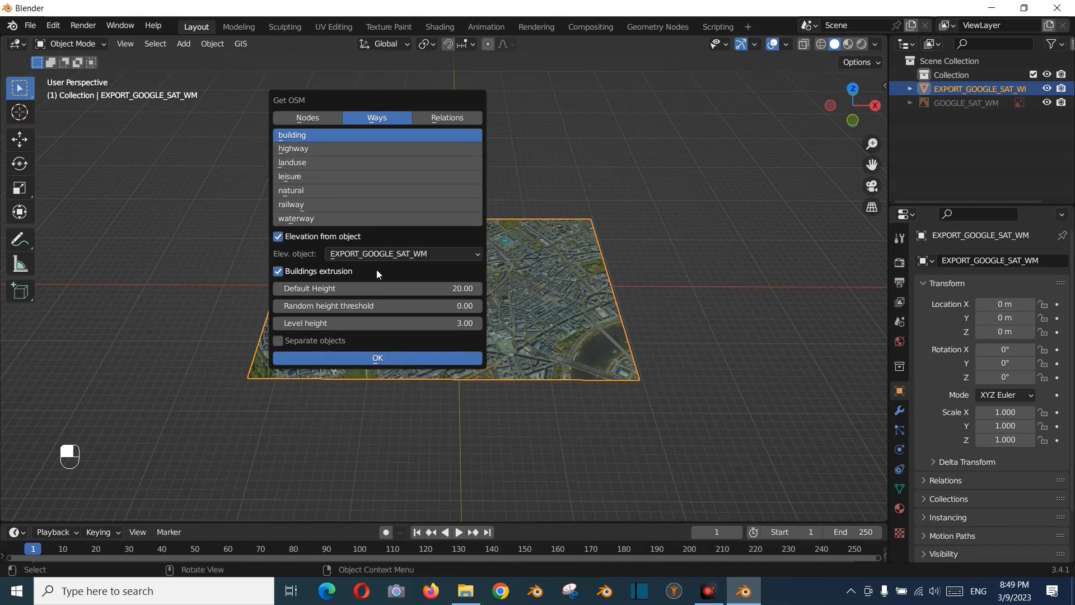
pyautogui.click(396, 363)
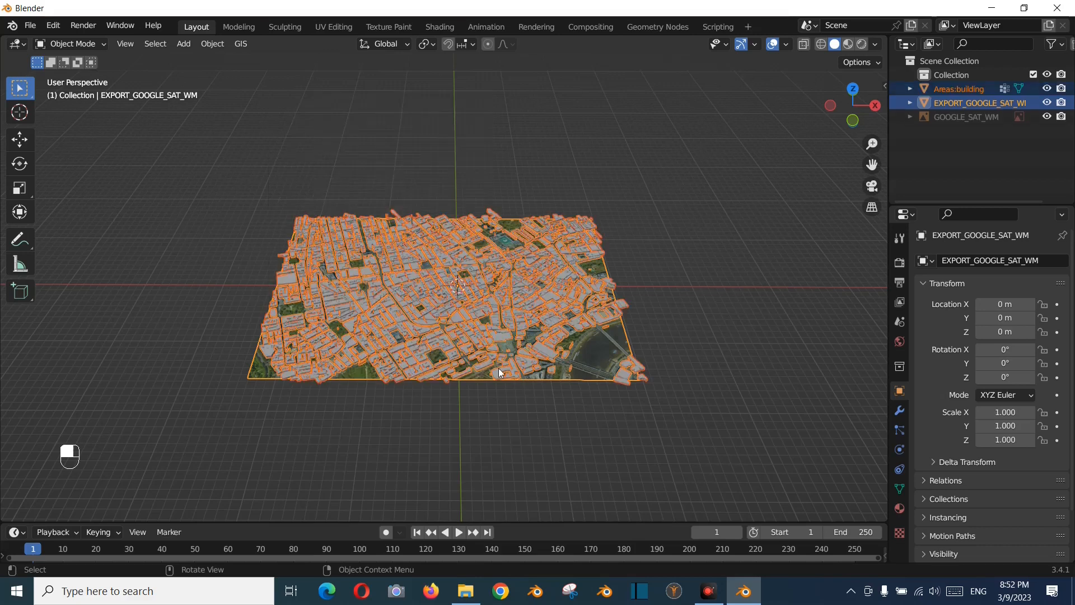
# Show the extruded city in Material Preview shading and deselect all objects
pyautogui.scroll(4, 515, 374)
pyautogui.scroll(1, 516, 372)
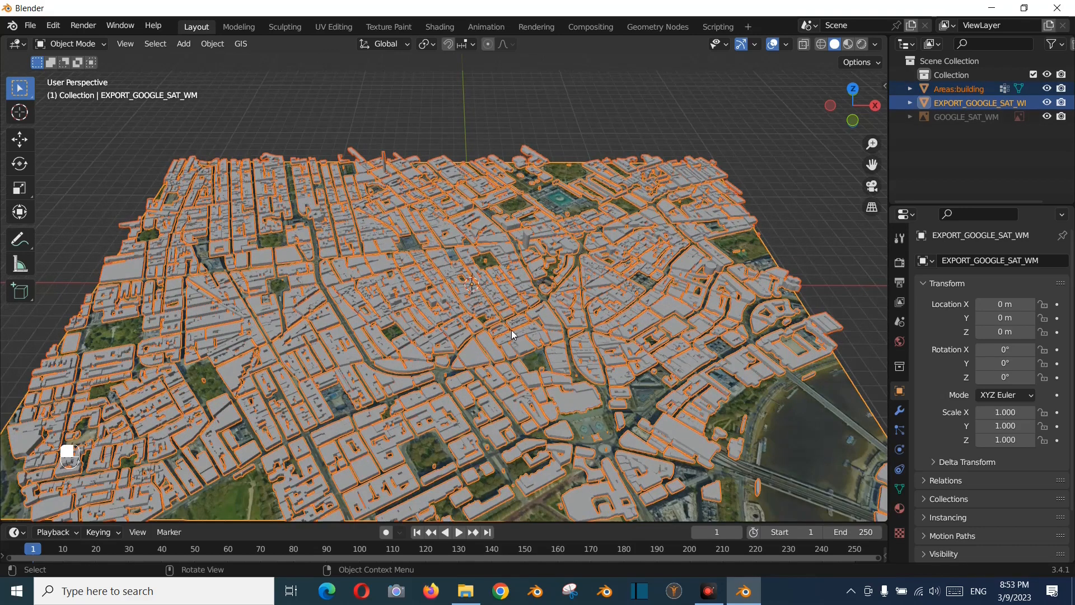
pyautogui.moveTo(520, 373); pyautogui.dragTo(530, 334, button='middle')
pyautogui.scroll(5, 527, 324)
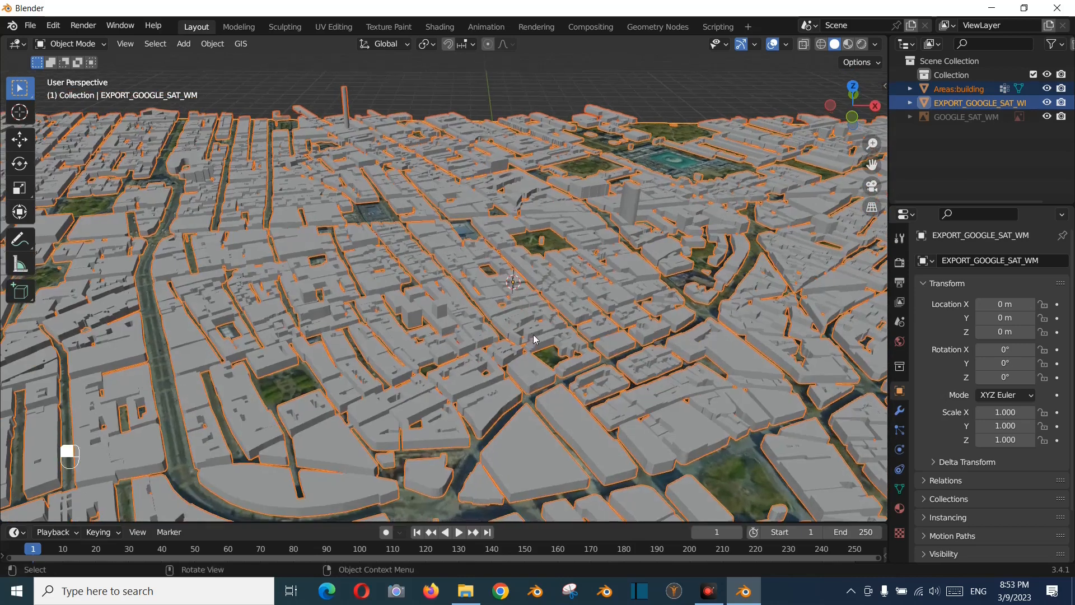
pyautogui.scroll(3, 606, 323)
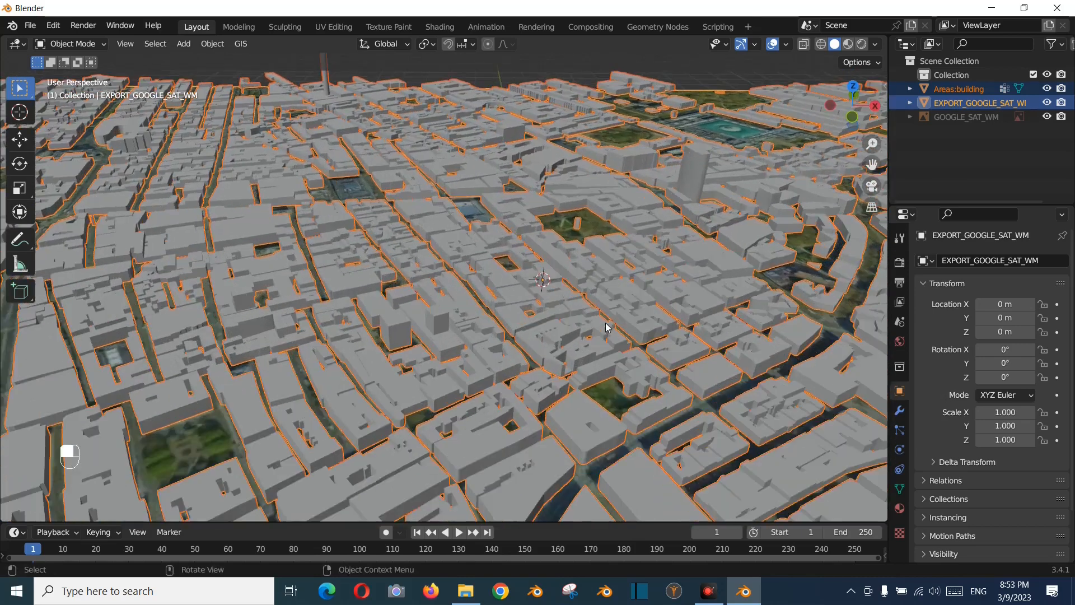
pyautogui.click(846, 46)
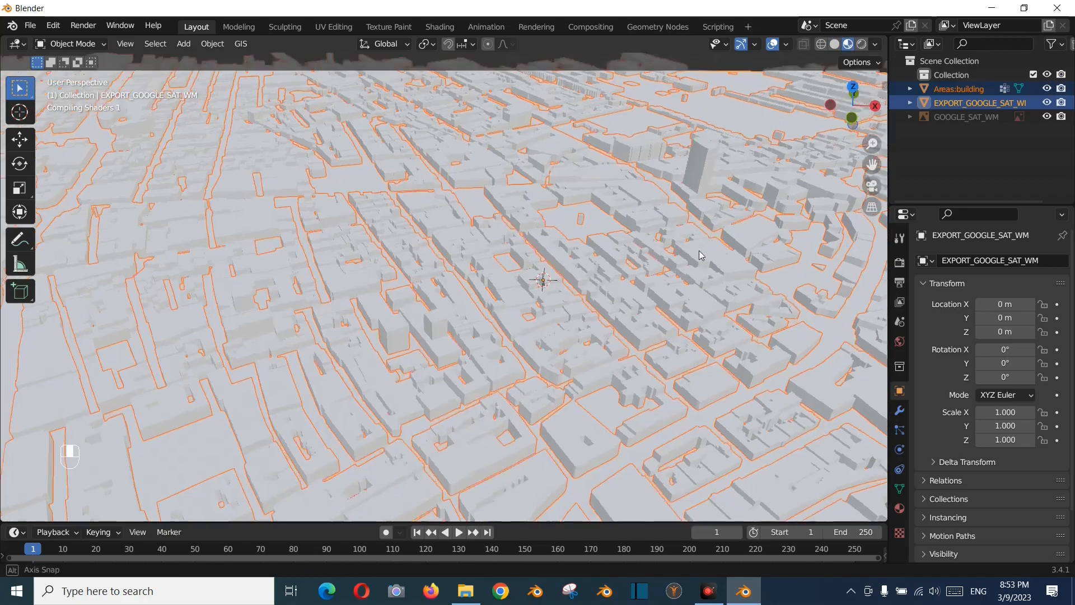
pyautogui.moveTo(700, 254)
pyautogui.mouseDown(button='middle')
pyautogui.moveTo(537, 314)
pyautogui.moveTo(591, 324)
pyautogui.moveTo(595, 231)
pyautogui.moveTo(516, 235)
pyautogui.moveTo(485, 220)
pyautogui.moveTo(554, 246)
pyautogui.moveTo(700, 248)
pyautogui.moveTo(697, 237)
pyautogui.mouseUp(button='middle')
pyautogui.scroll(-2, 697, 237)
pyautogui.scroll(2, 587, 257)
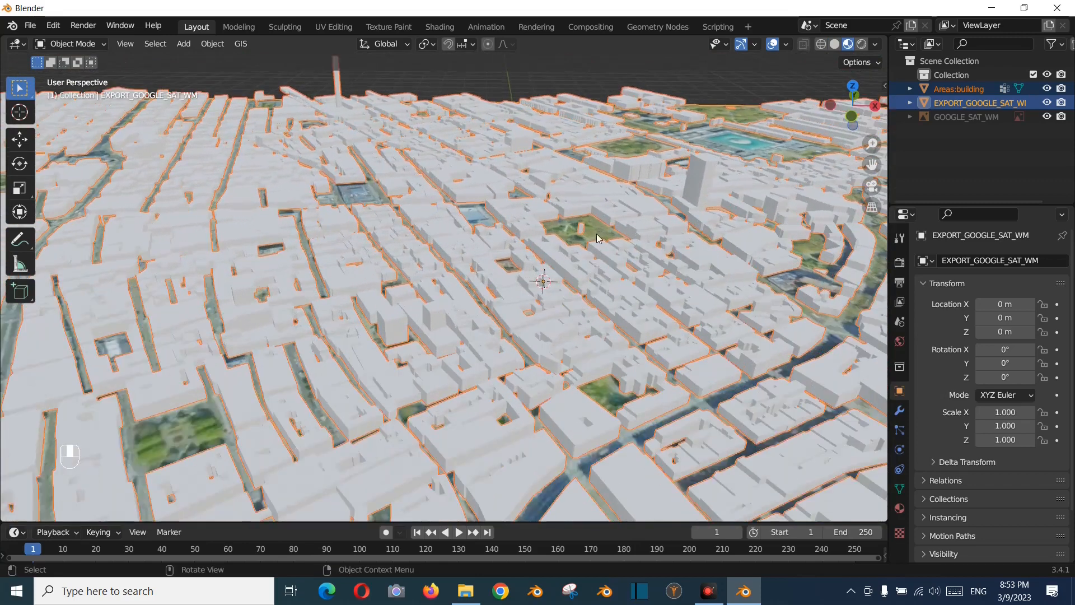
pyautogui.scroll(-4, 598, 238)
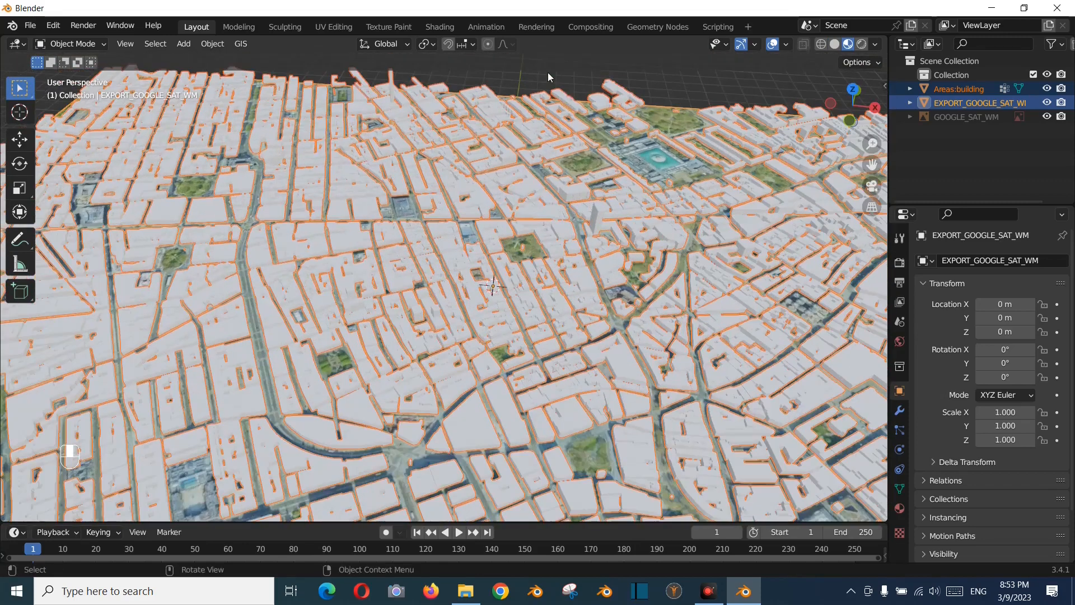
pyautogui.click(530, 66)
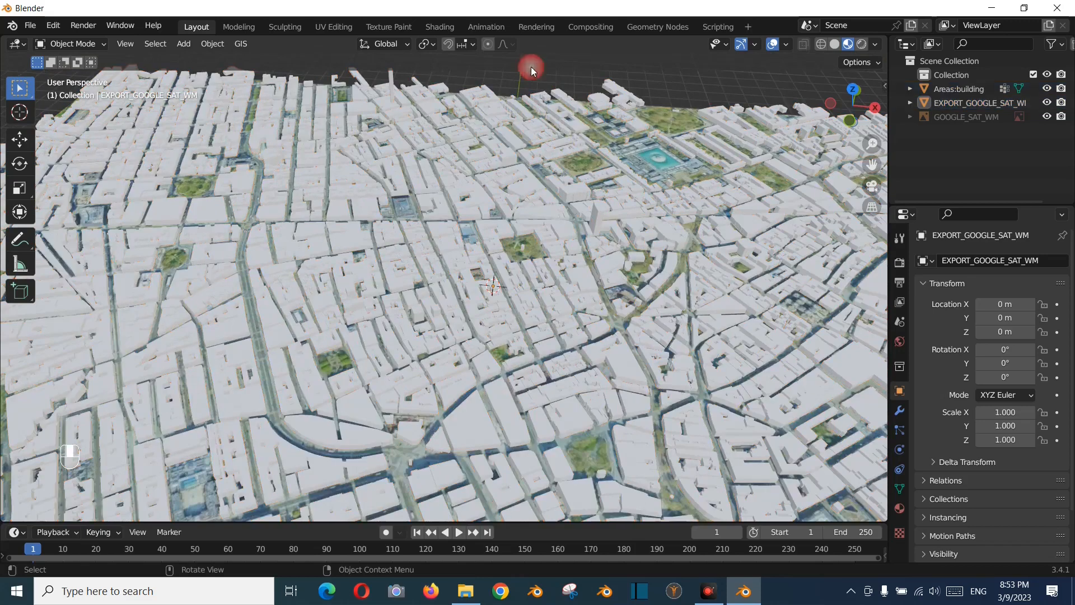
pyautogui.moveTo(449, 277); pyautogui.dragTo(402, 274, button='middle')
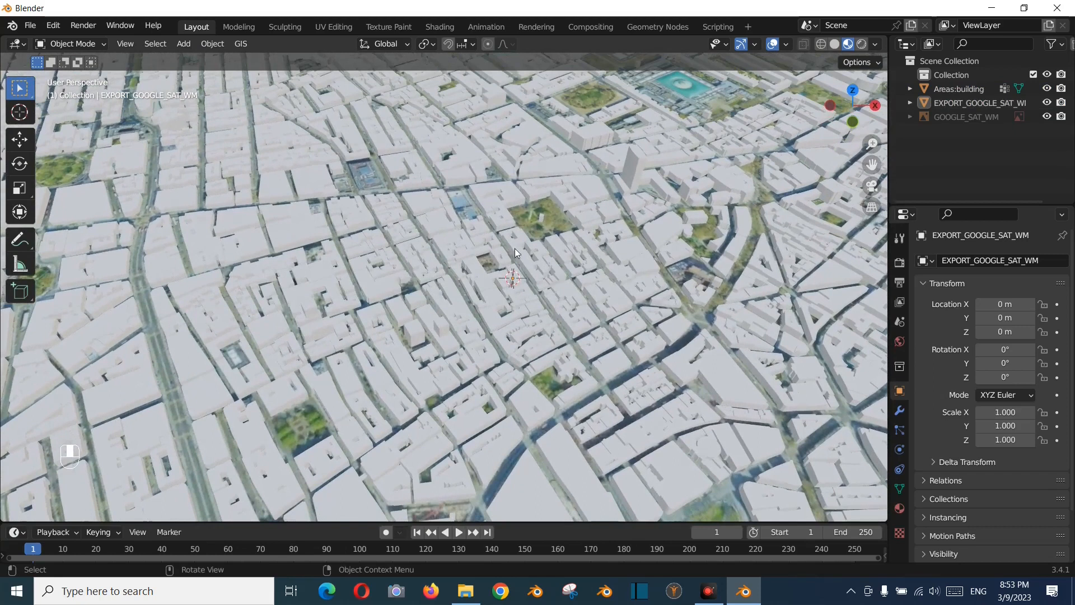
# Select the Areas:building mesh and switch it to Edit Mode
pyautogui.click(433, 223)
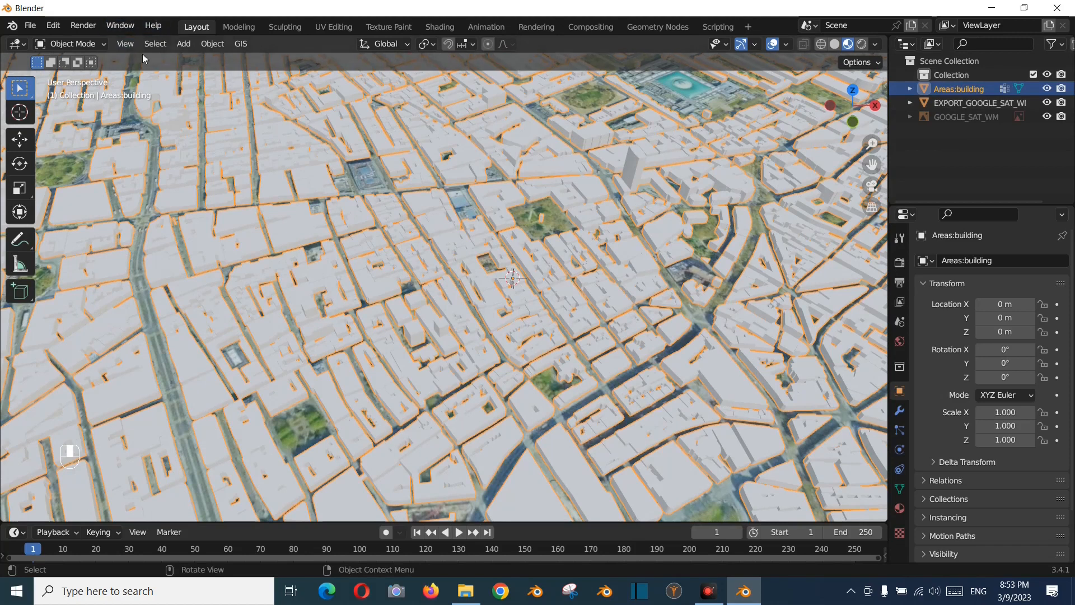
pyautogui.click(79, 43)
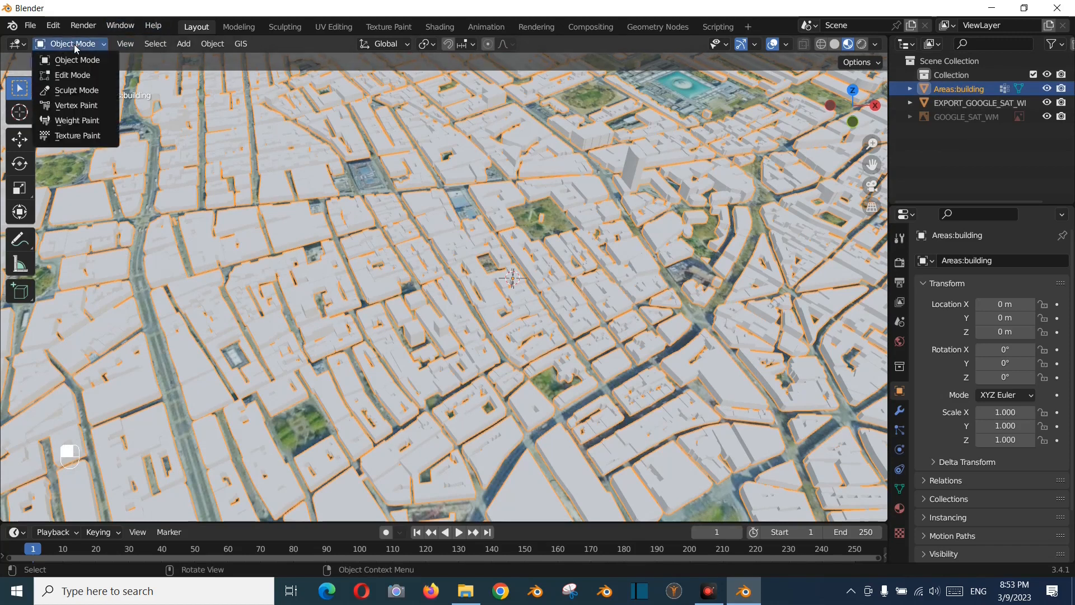
pyautogui.click(74, 78)
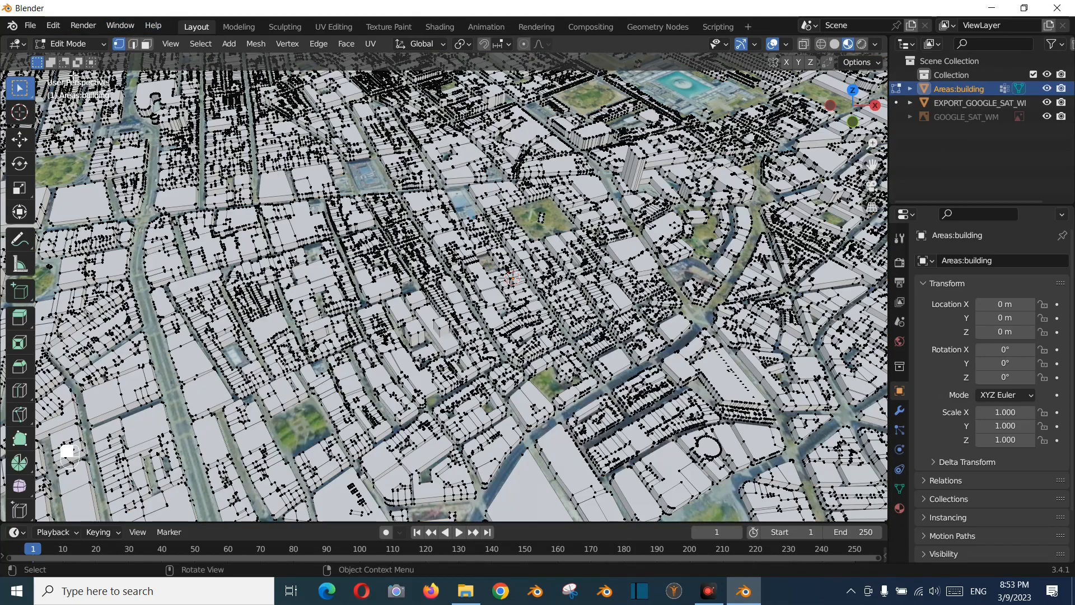
# In face selection mode, pick the roof of the tall block and select all faces with a similar Normal
pyautogui.click(147, 47)
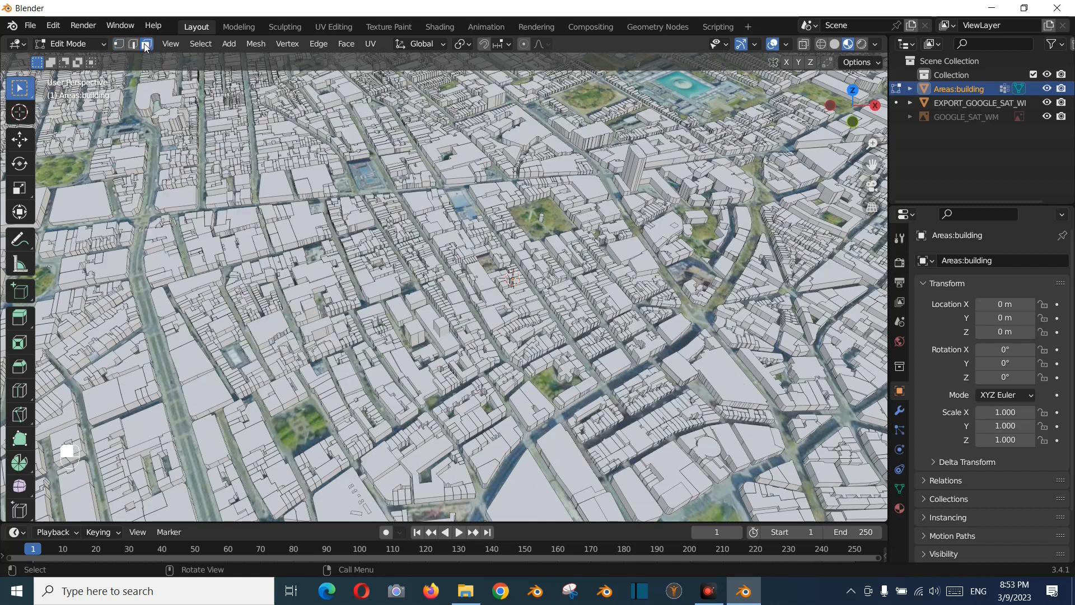
pyautogui.moveTo(336, 179); pyautogui.dragTo(423, 209, button='middle')
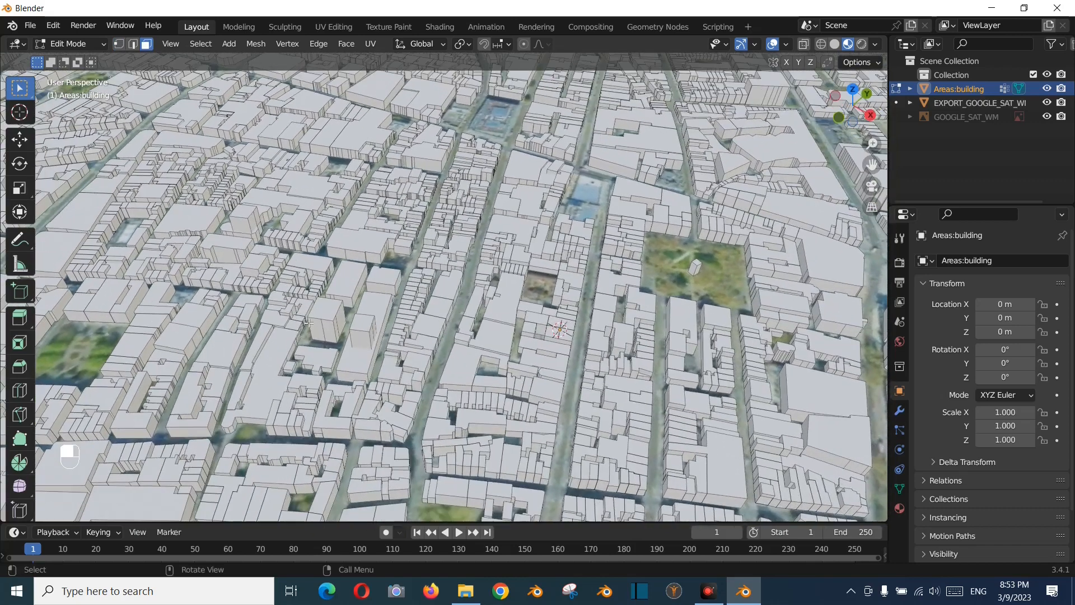
pyautogui.click(327, 311)
pyautogui.click(201, 45)
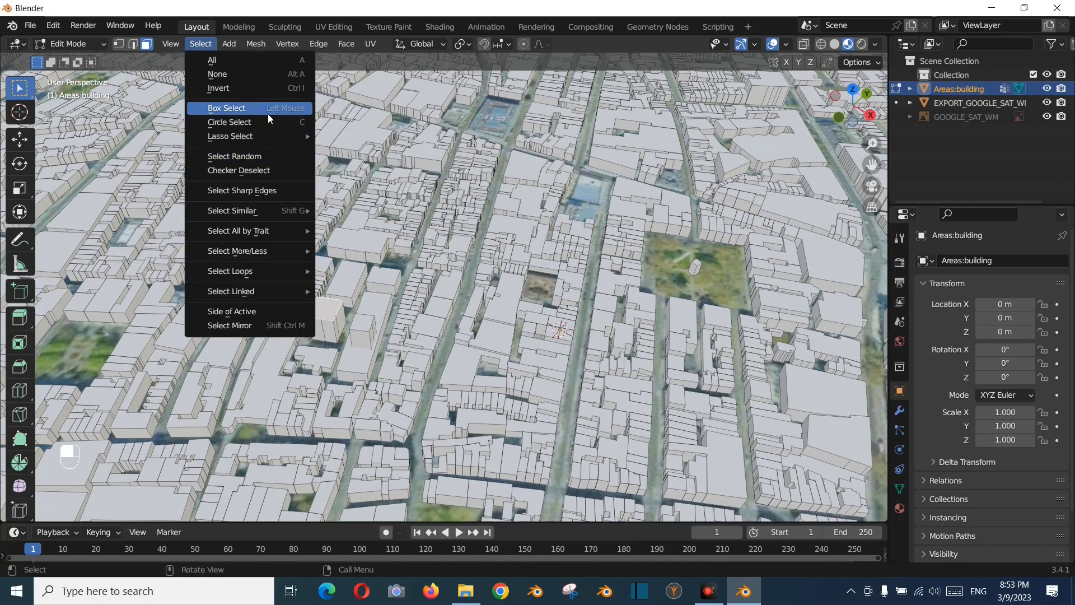
pyautogui.moveTo(261, 212)
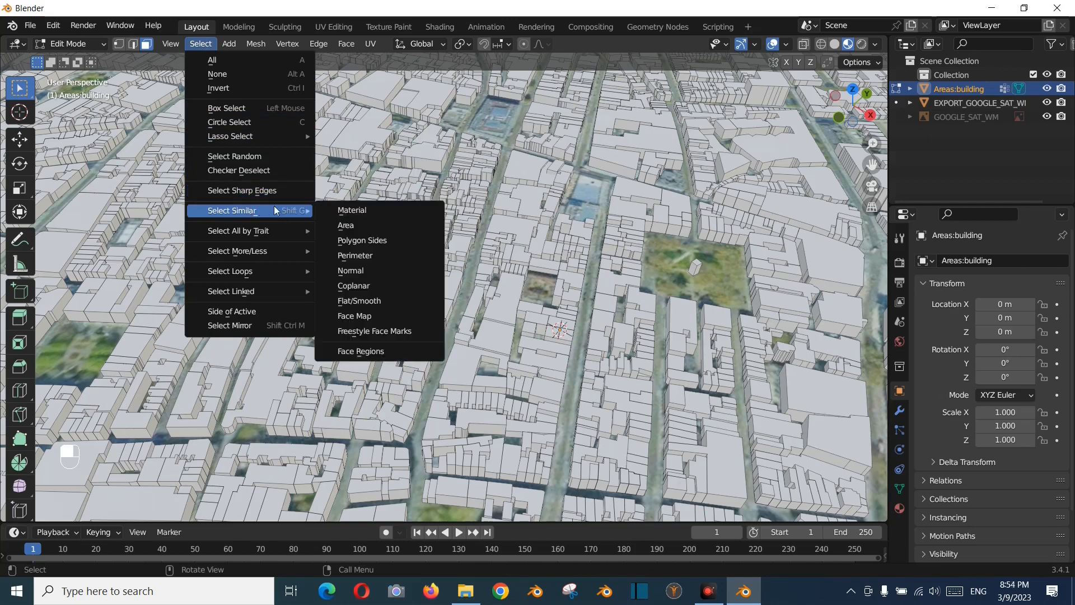
pyautogui.click(369, 273)
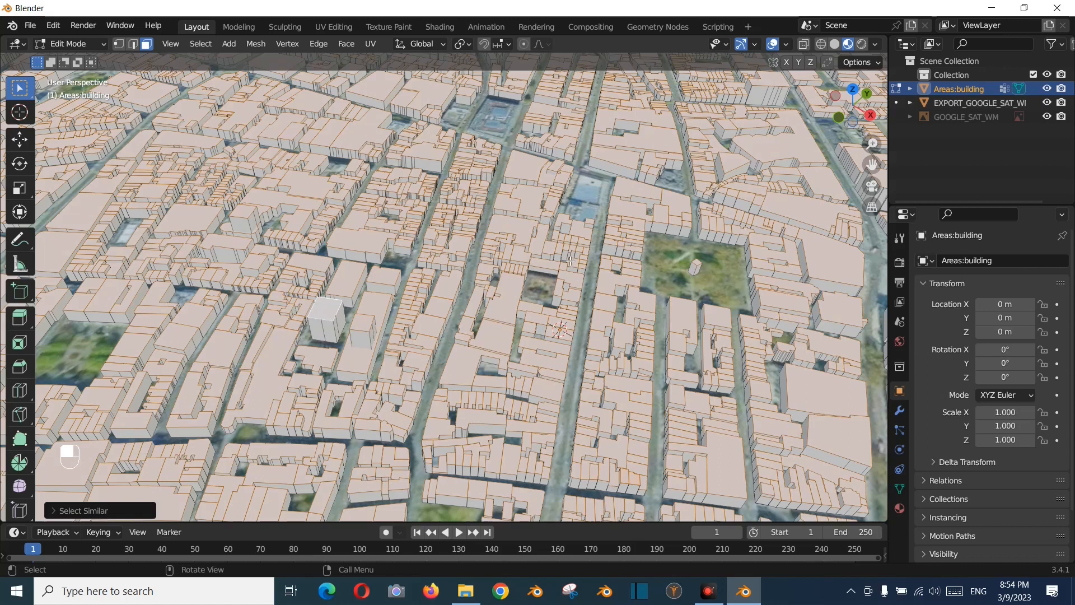
# Separate the selected roof faces into their own object and return to Object Mode
pyautogui.press('p')
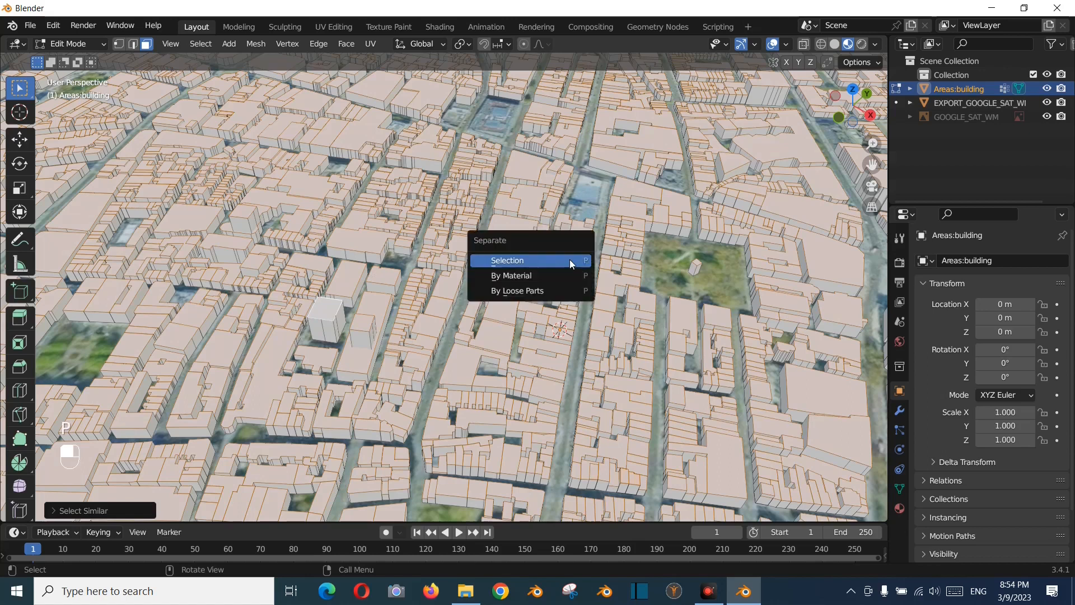
pyautogui.click(527, 261)
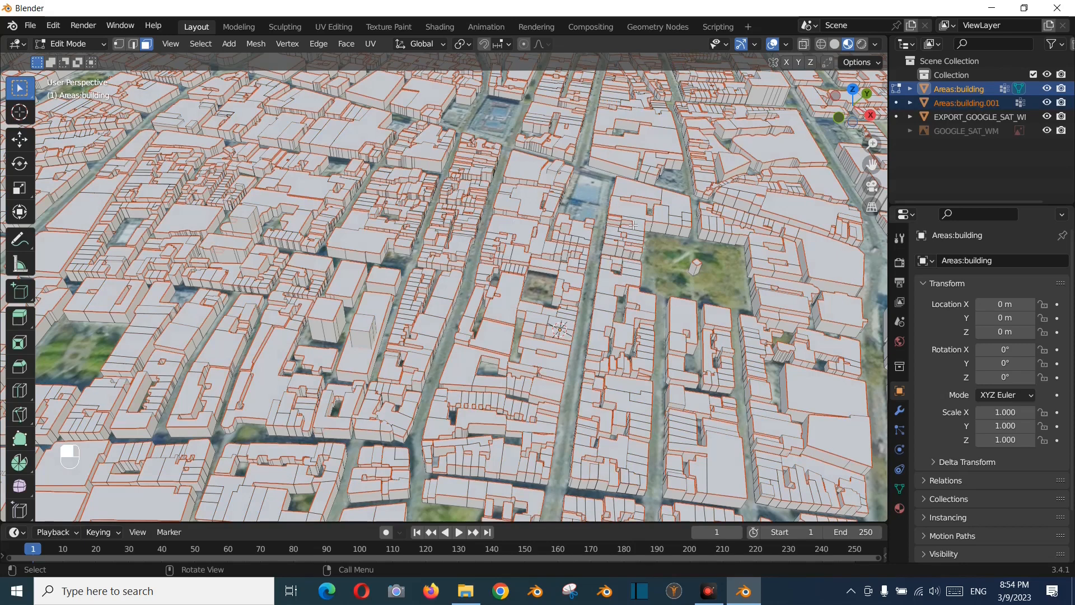
pyautogui.moveTo(440, 248); pyautogui.dragTo(630, 170, button='middle')
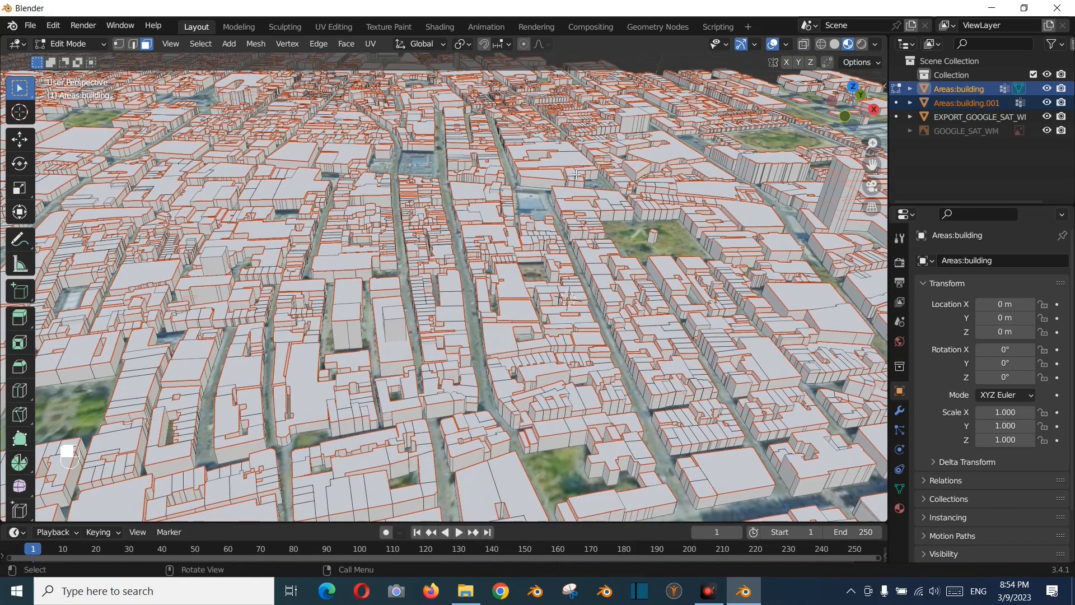
pyautogui.click(56, 44)
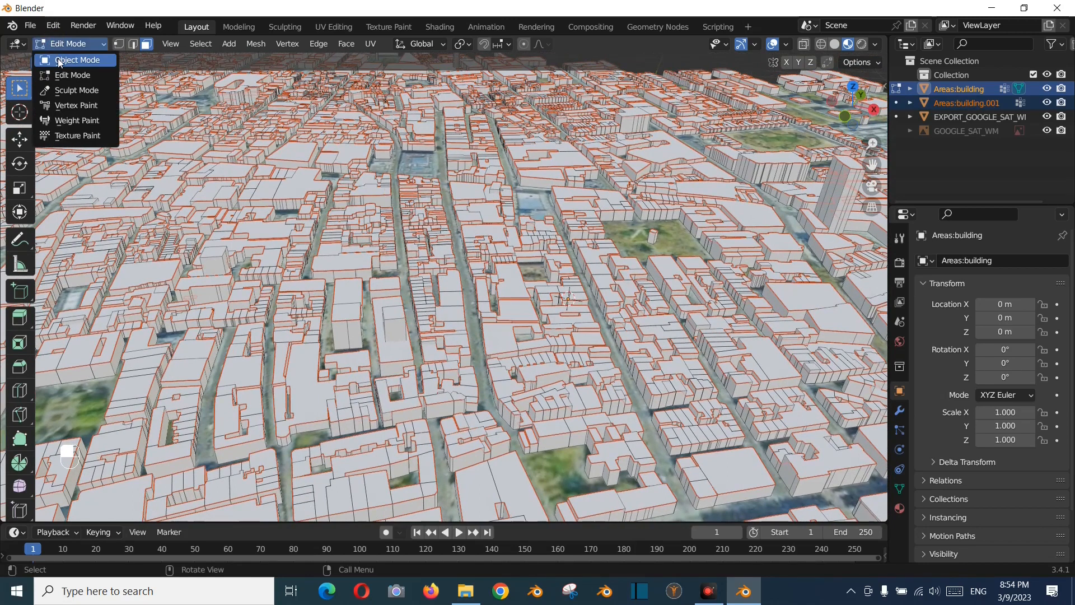
pyautogui.click(61, 60)
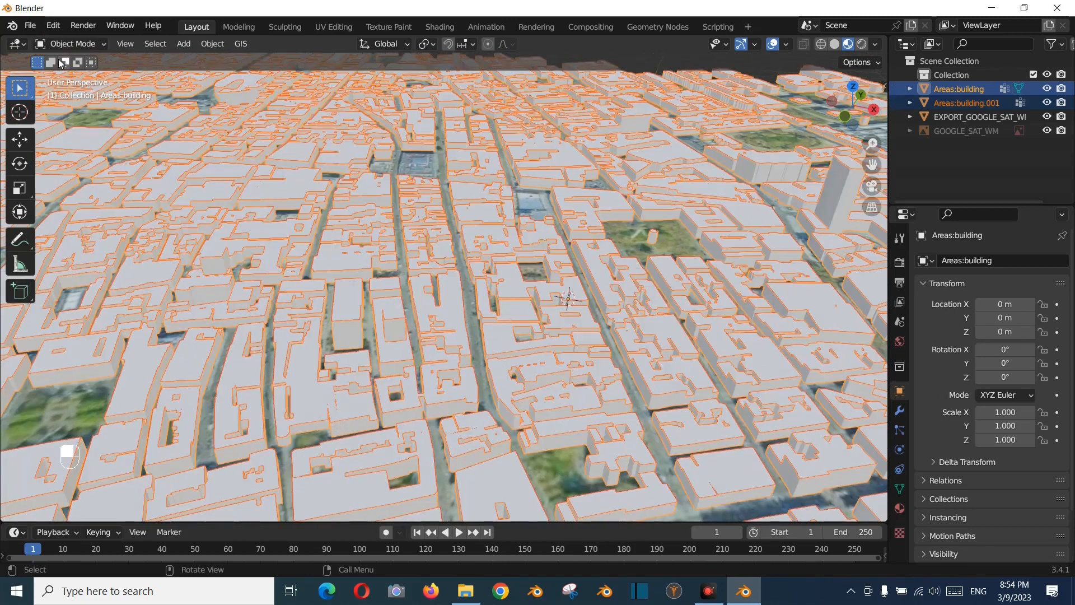
# Compare Areas:building.001 with Areas:building by selecting them in turn, leaving Areas:building selected
pyautogui.click(951, 104)
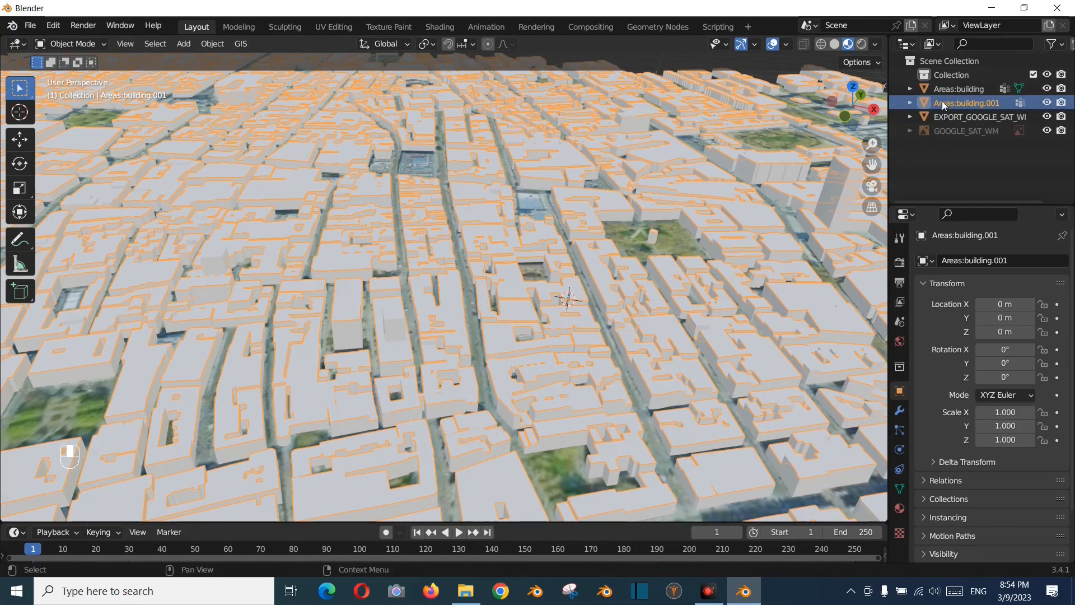
pyautogui.click(945, 90)
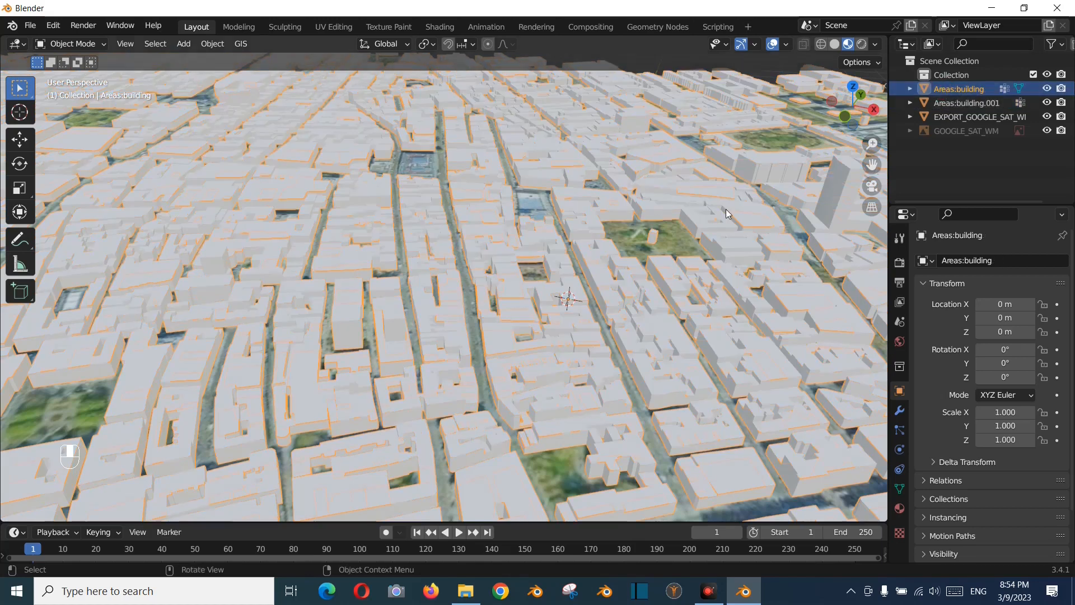
pyautogui.click(962, 104)
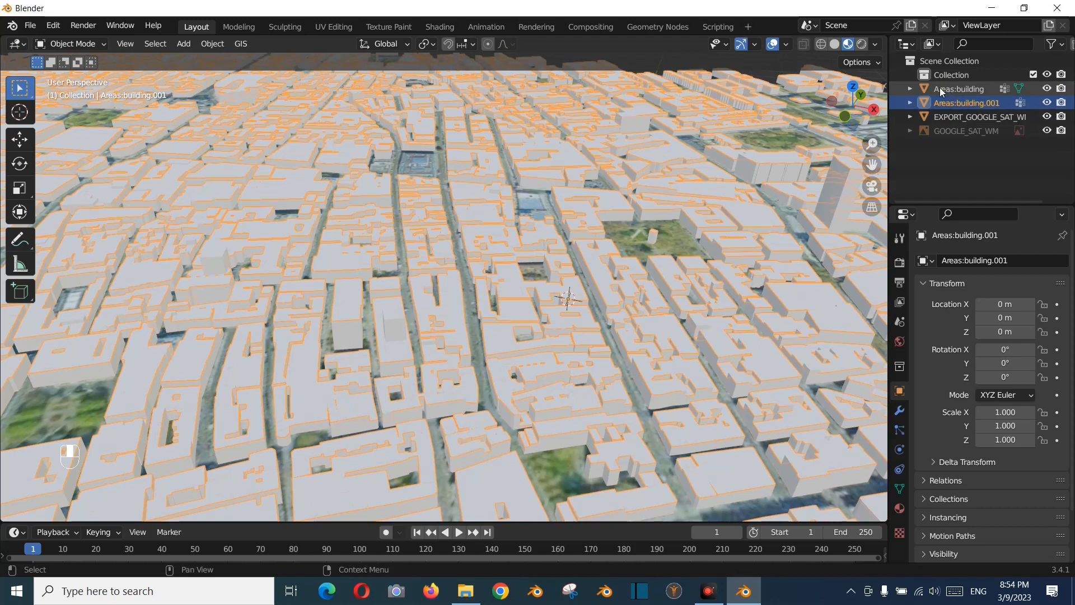
pyautogui.scroll(4, 500, 340)
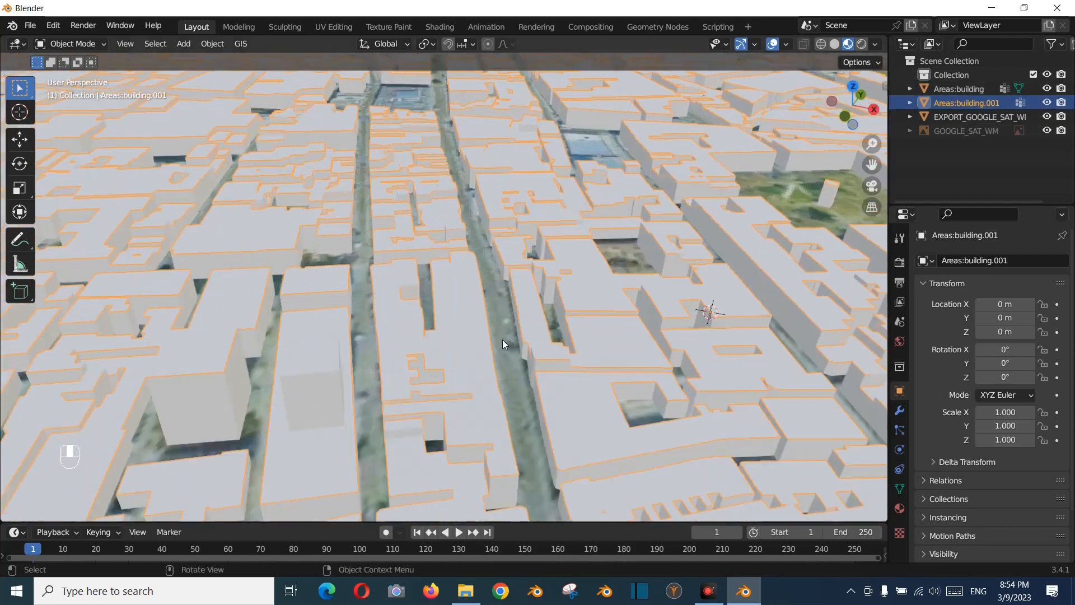
pyautogui.moveTo(502, 340); pyautogui.dragTo(498, 296, button='middle')
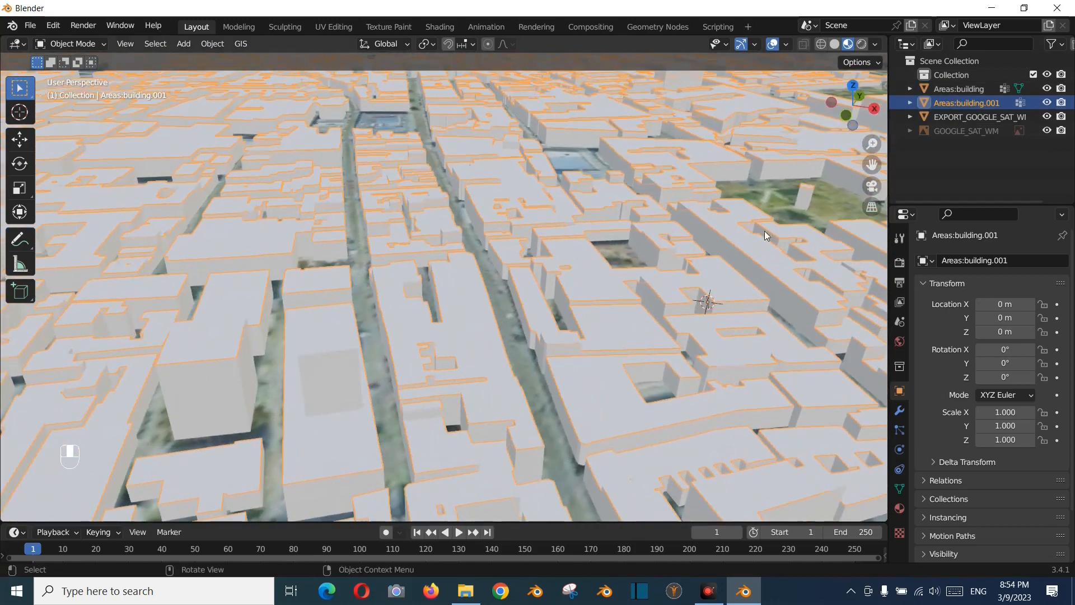
pyautogui.click(961, 90)
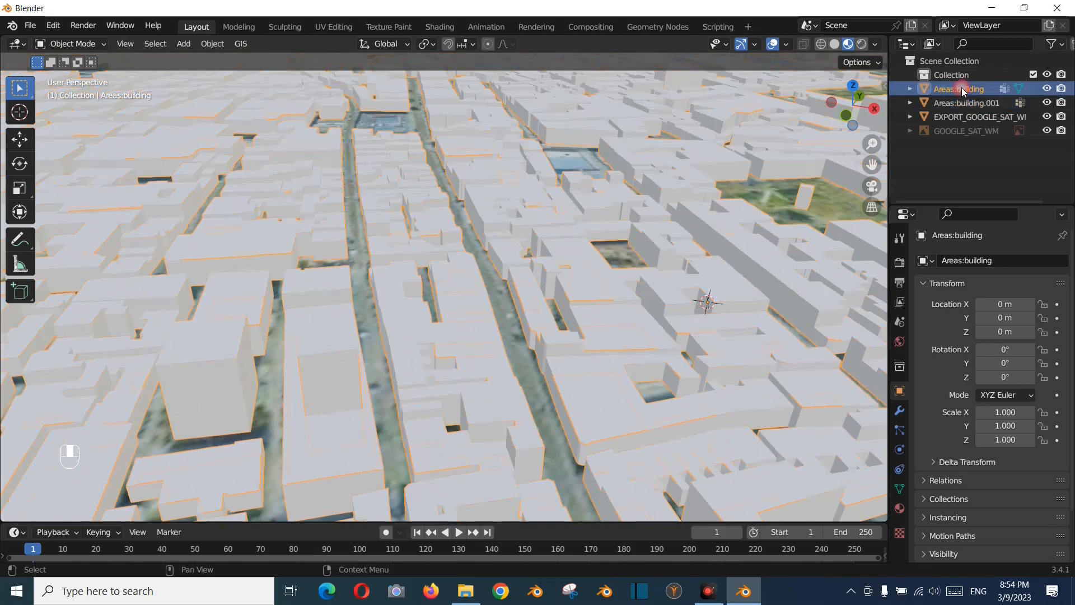
pyautogui.scroll(-3, 505, 305)
pyautogui.moveTo(506, 305); pyautogui.dragTo(595, 290, button='middle')
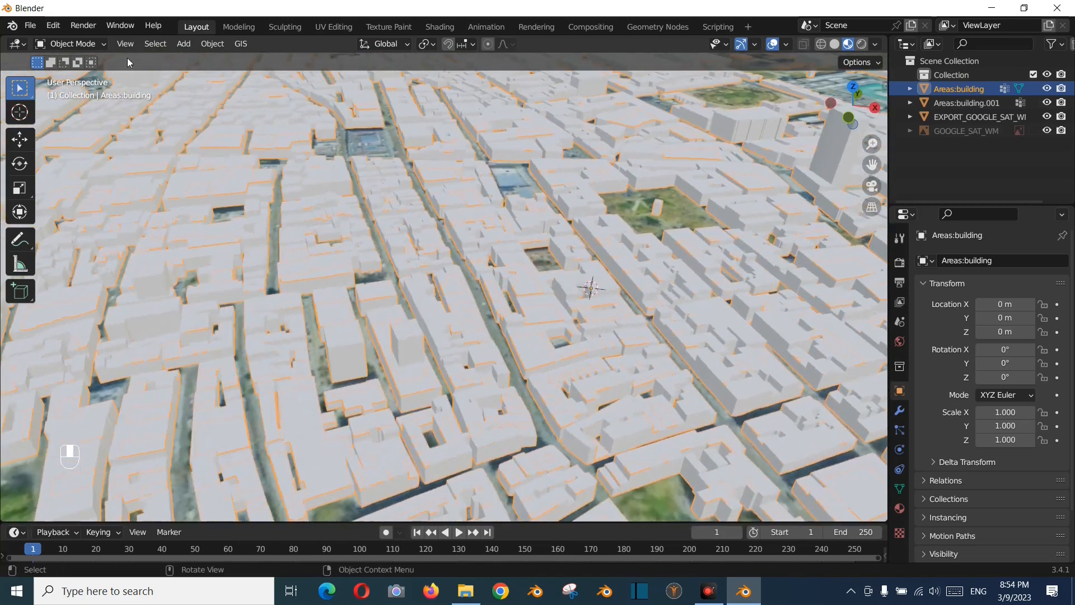
# Enter Edit Mode on Areas:building, select all its wall faces and unwrap them with Cube Projection
pyautogui.click(89, 45)
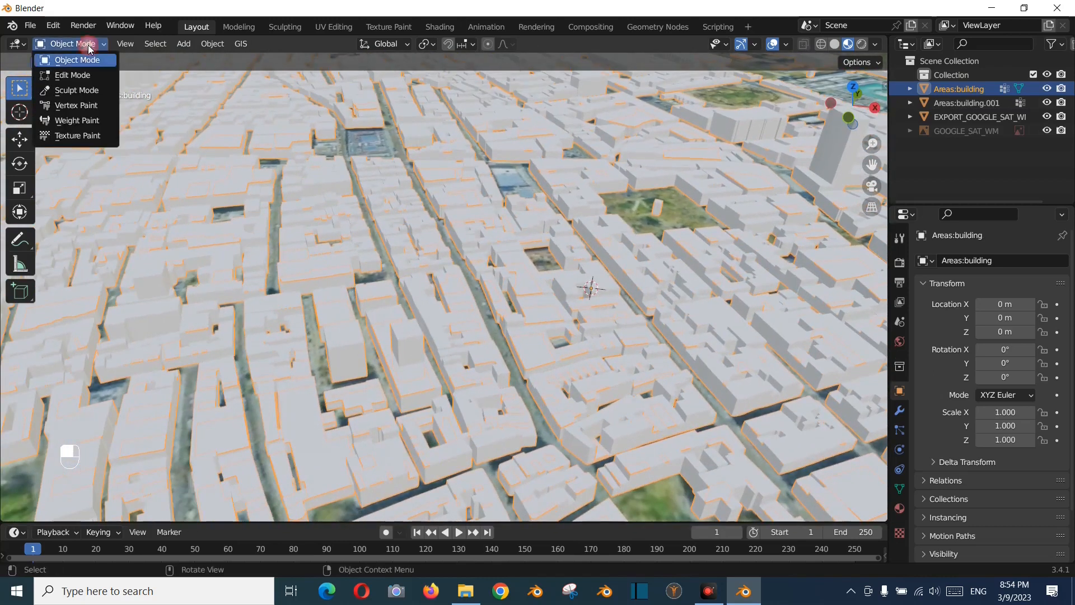
pyautogui.click(90, 76)
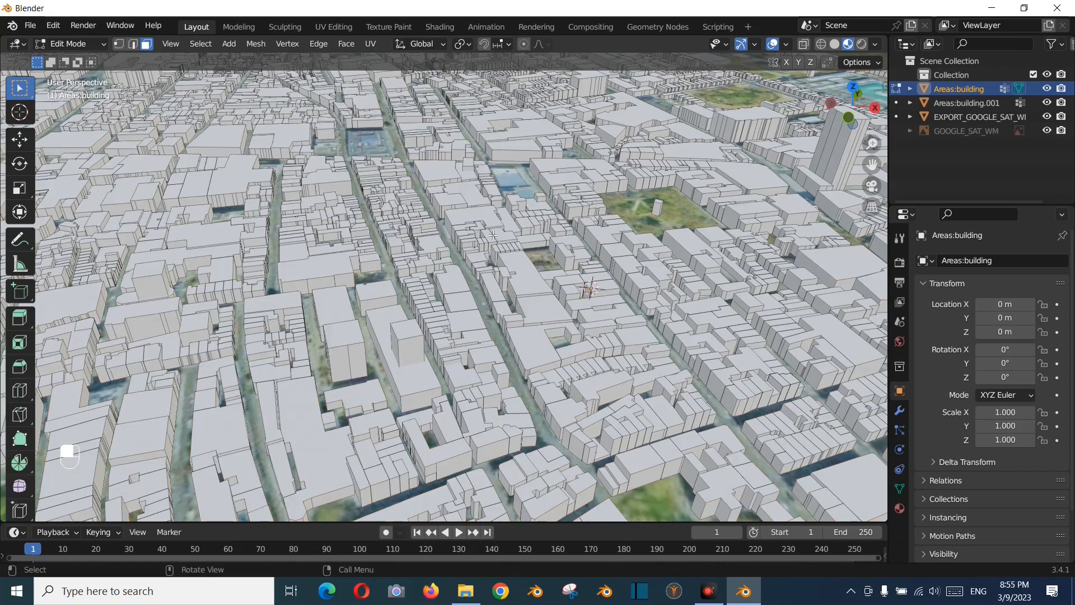
pyautogui.press('a')
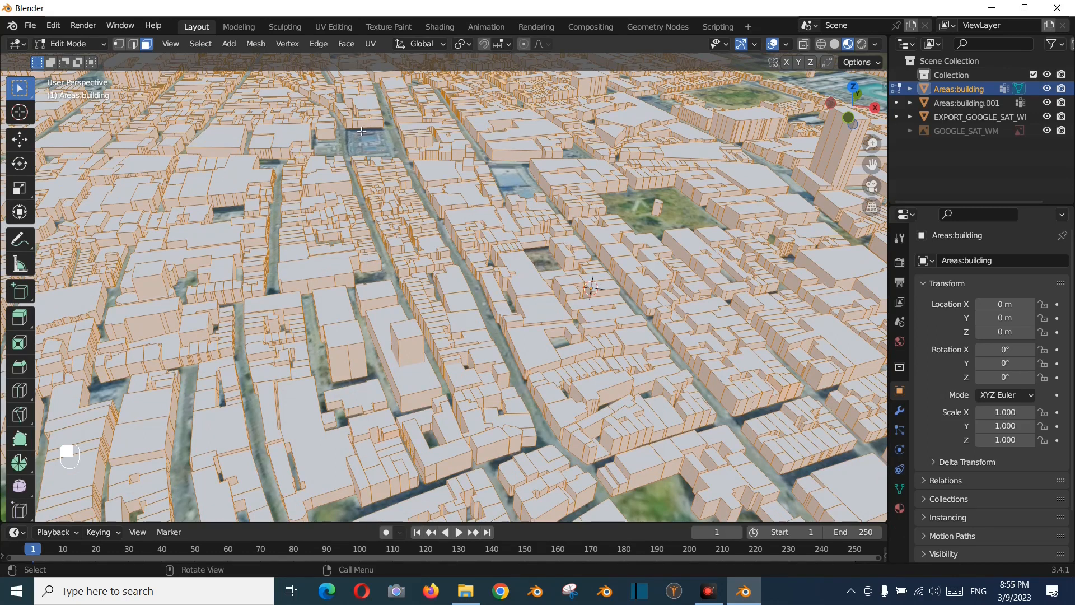
pyautogui.click(371, 44)
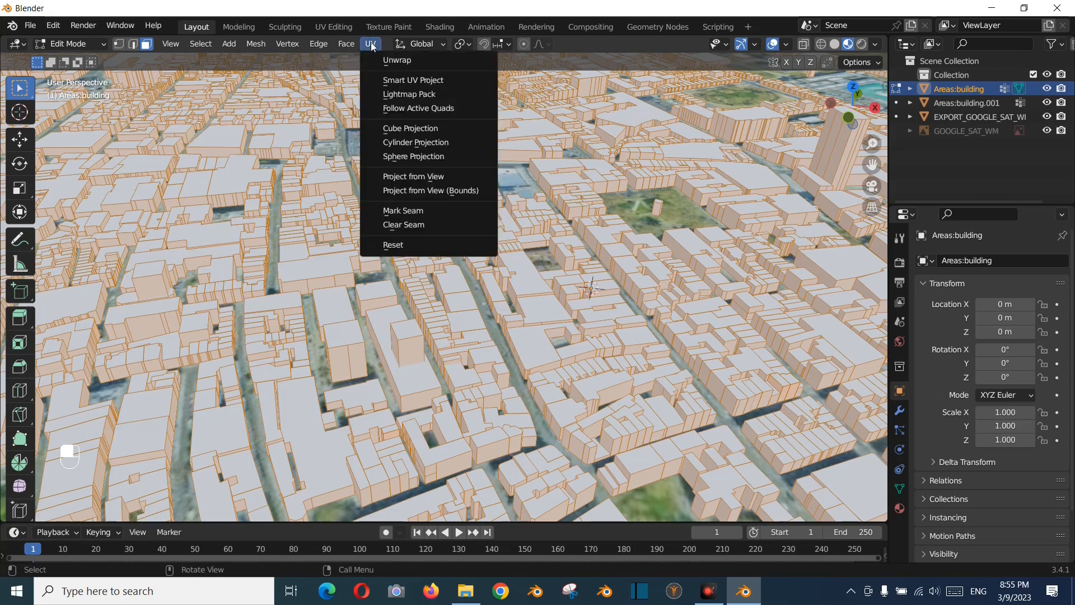
pyautogui.click(433, 130)
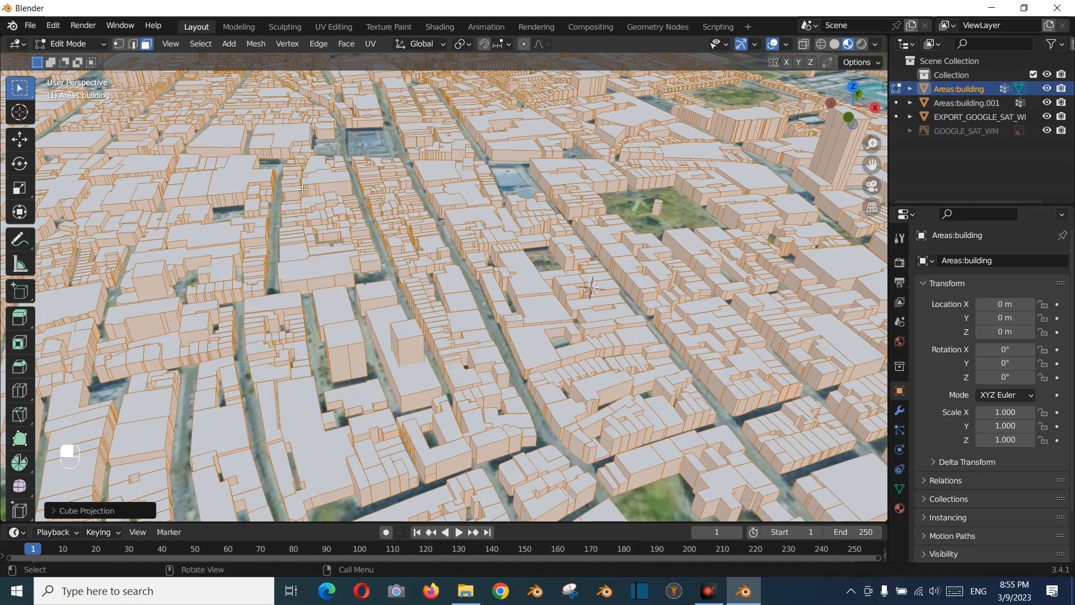
pyautogui.moveTo(163, 224); pyautogui.dragTo(226, 220, button='middle')
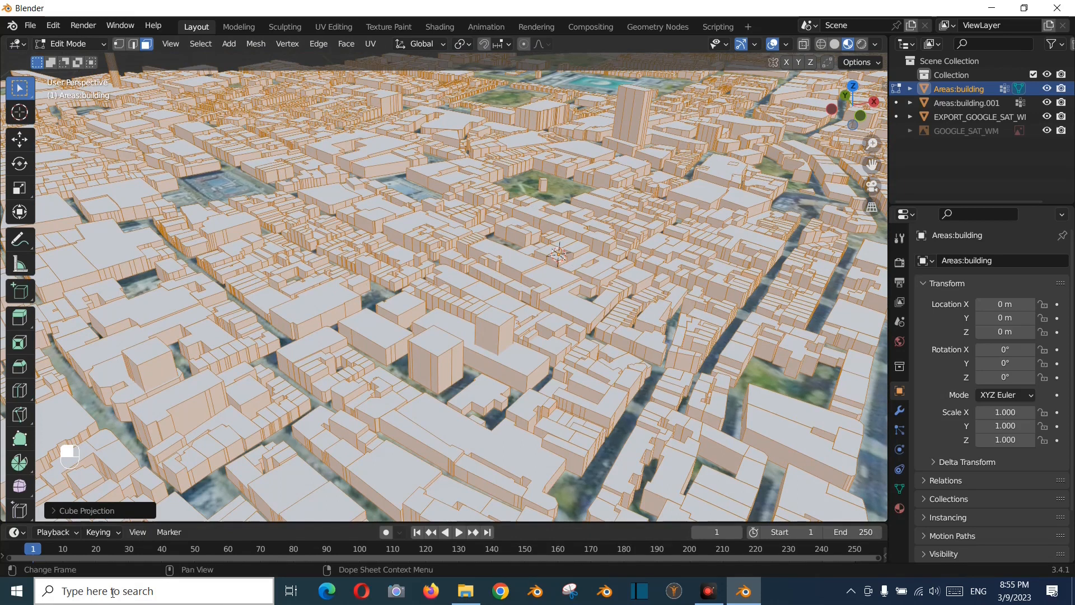
# Find the Paint app through the Windows search and open it with a blank canvas
pyautogui.click(133, 591)
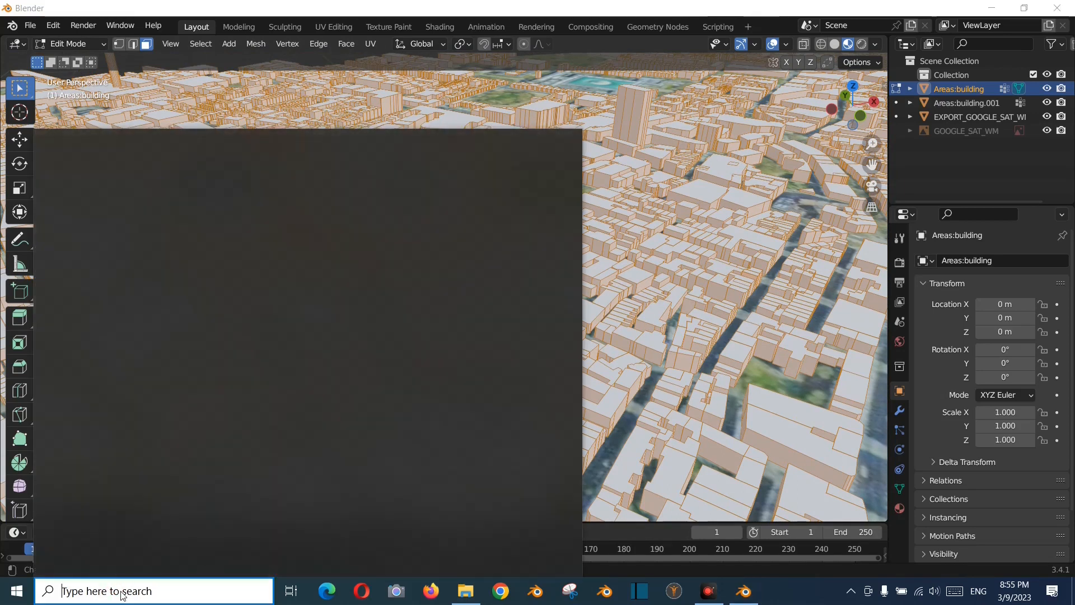
pyautogui.write('paint')
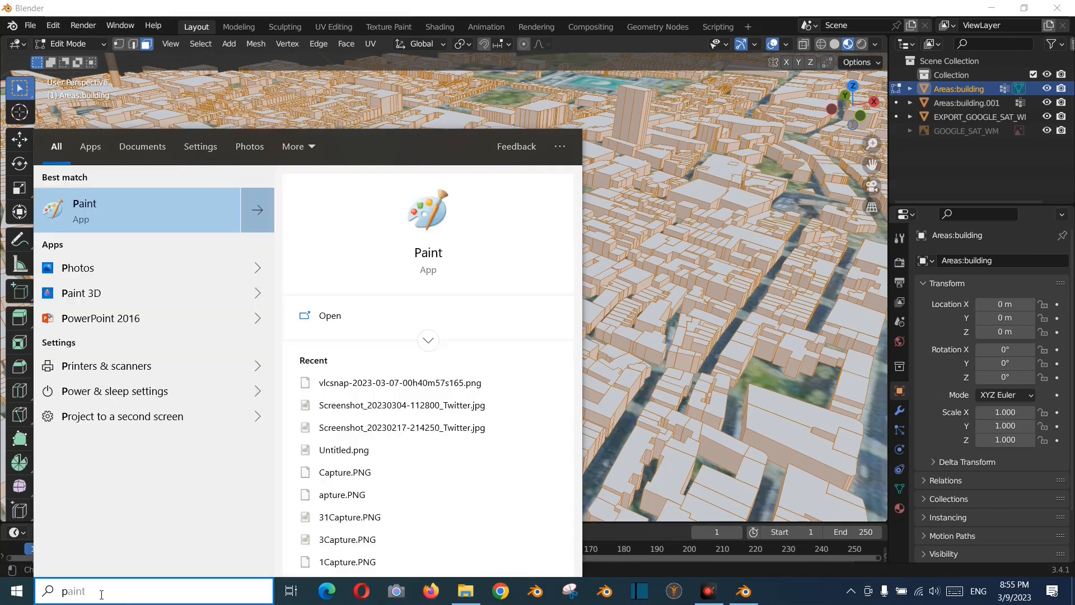
pyautogui.click(429, 220)
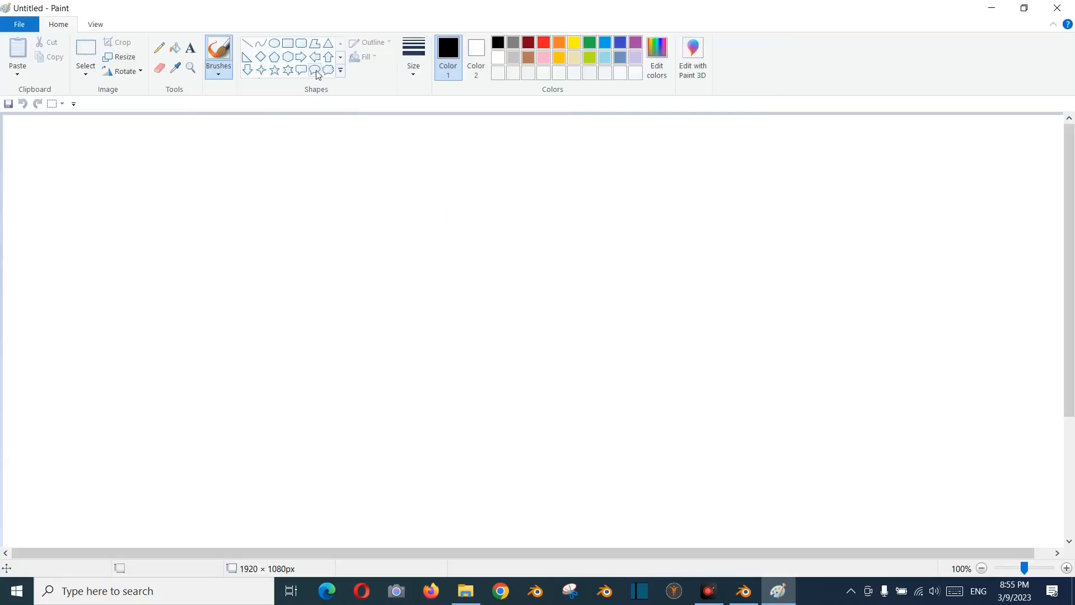
# Choose the Rectangle shape, set Color 2 to bright blue and use a solid color fill
pyautogui.click(289, 48)
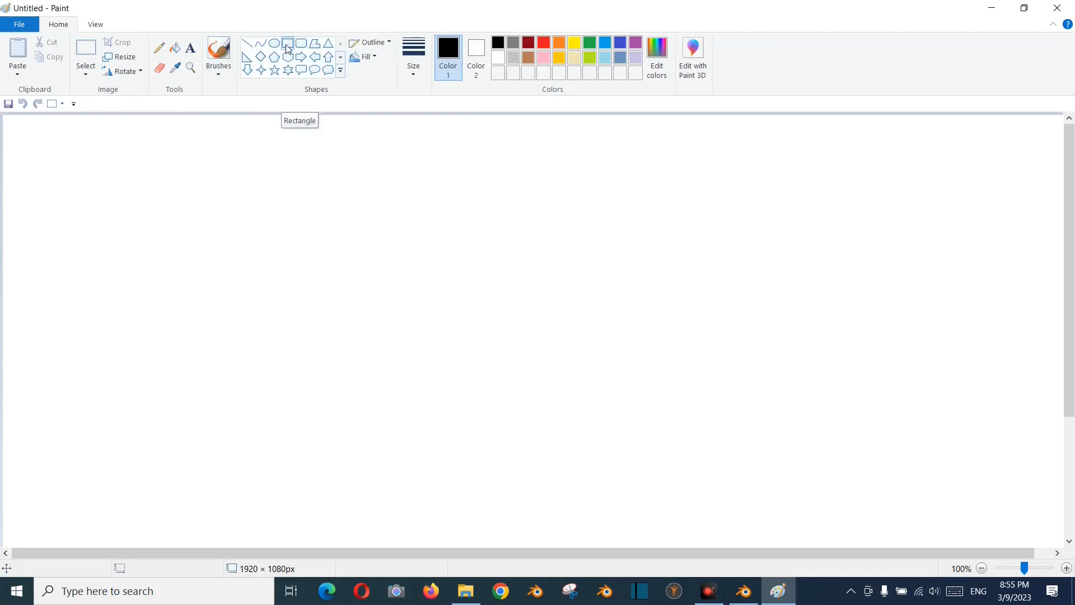
pyautogui.click(478, 56)
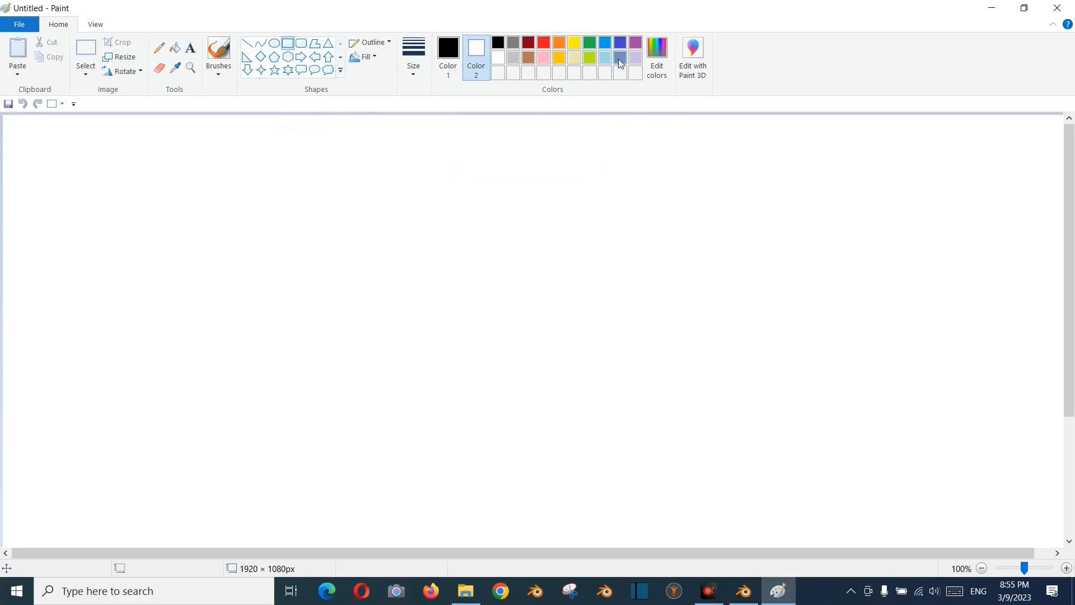
pyautogui.click(606, 44)
pyautogui.click(372, 58)
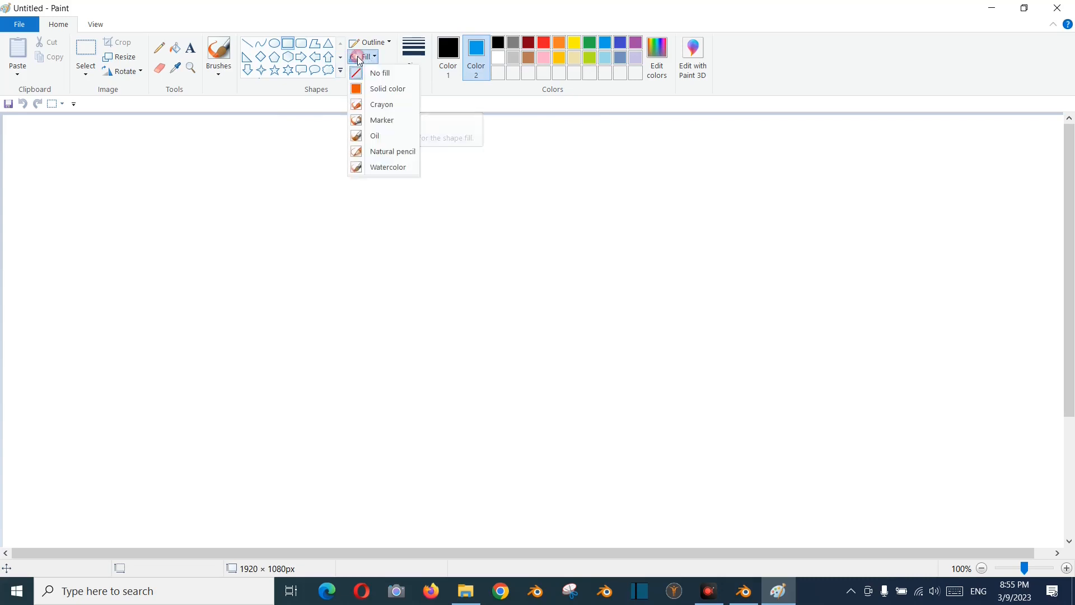
pyautogui.click(372, 89)
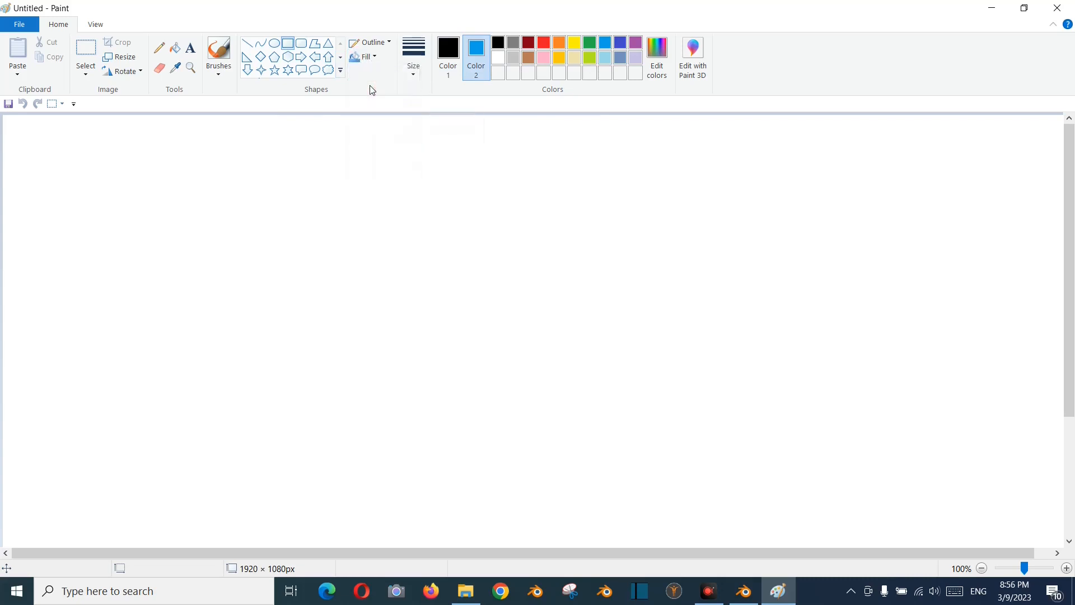
# Draw four black-outlined blue rectangles in a two-by-two grid, each about 400 to 420 px wide and 260 to 310 px high
pyautogui.moveTo(142, 177); pyautogui.dragTo(374, 348)
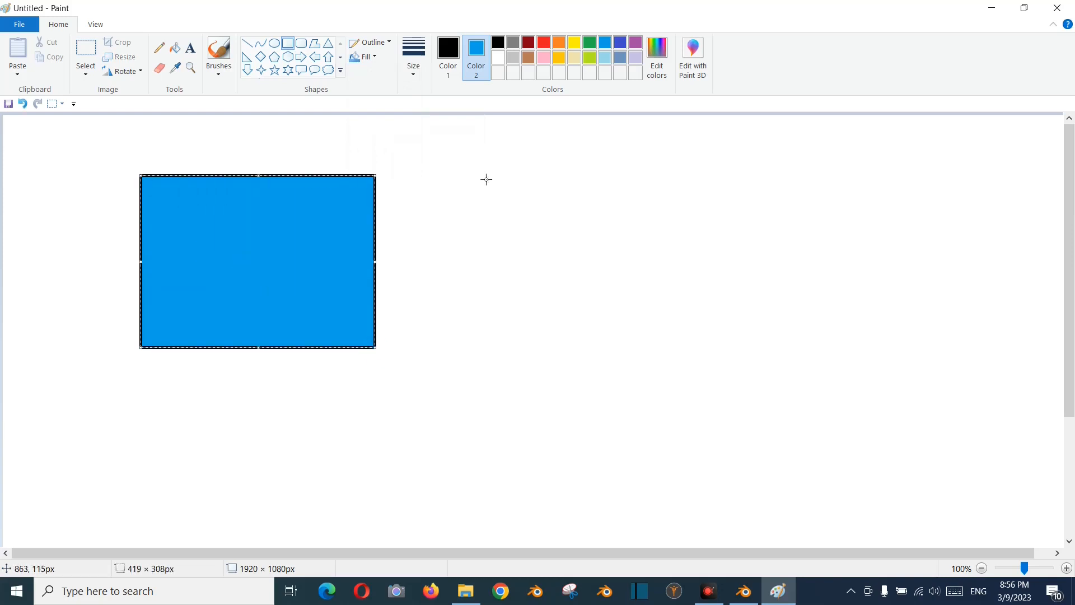
pyautogui.moveTo(479, 177); pyautogui.dragTo(707, 344)
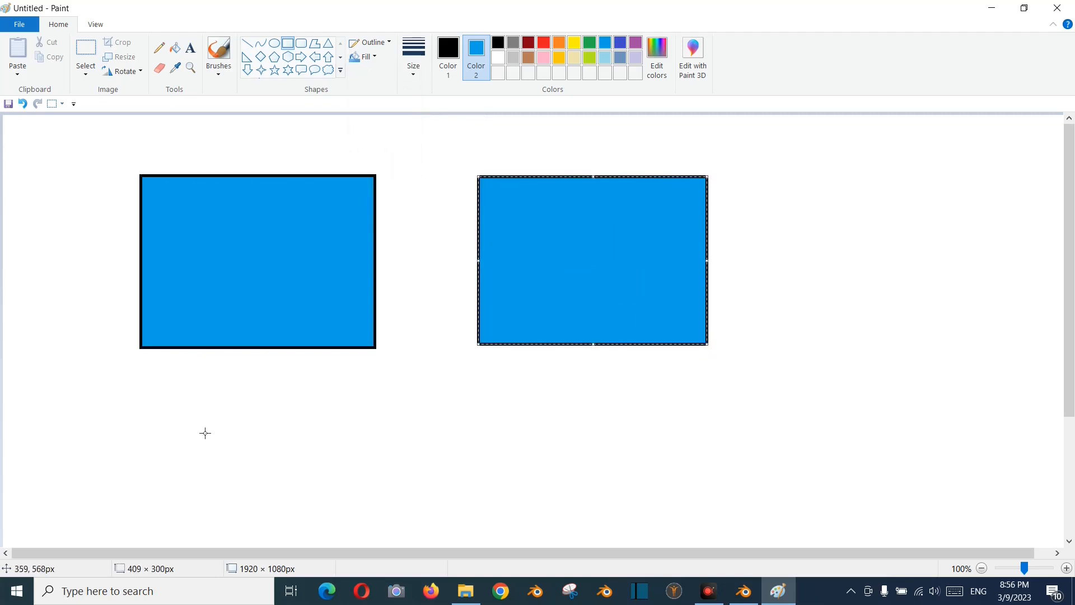
pyautogui.moveTo(145, 395); pyautogui.dragTo(370, 541)
pyautogui.moveTo(493, 397); pyautogui.dragTo(714, 543)
pyautogui.scroll(-3, 794, 401)
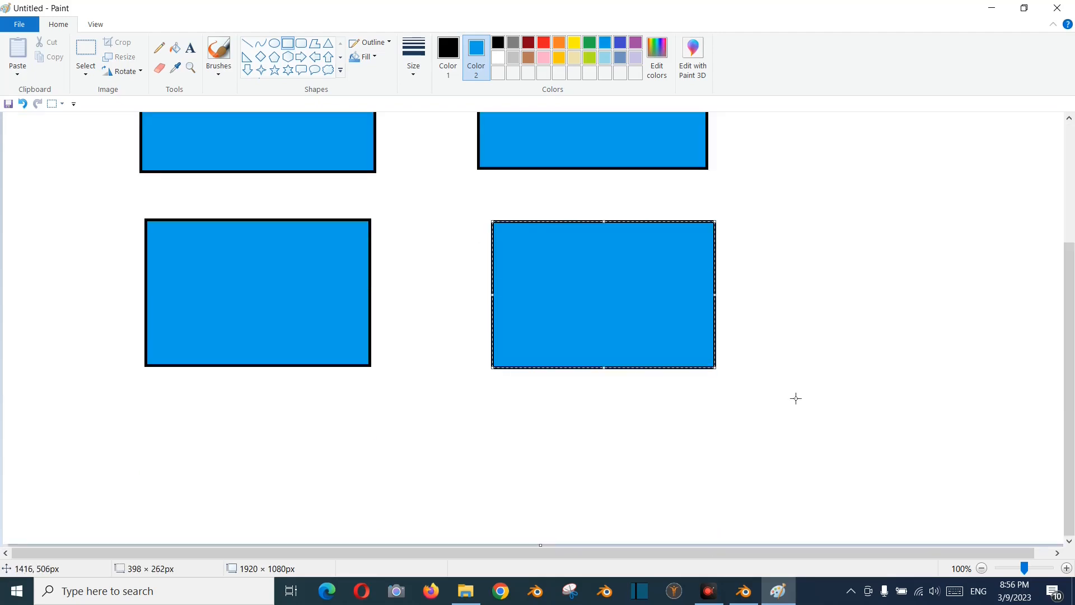
pyautogui.scroll(3, 794, 397)
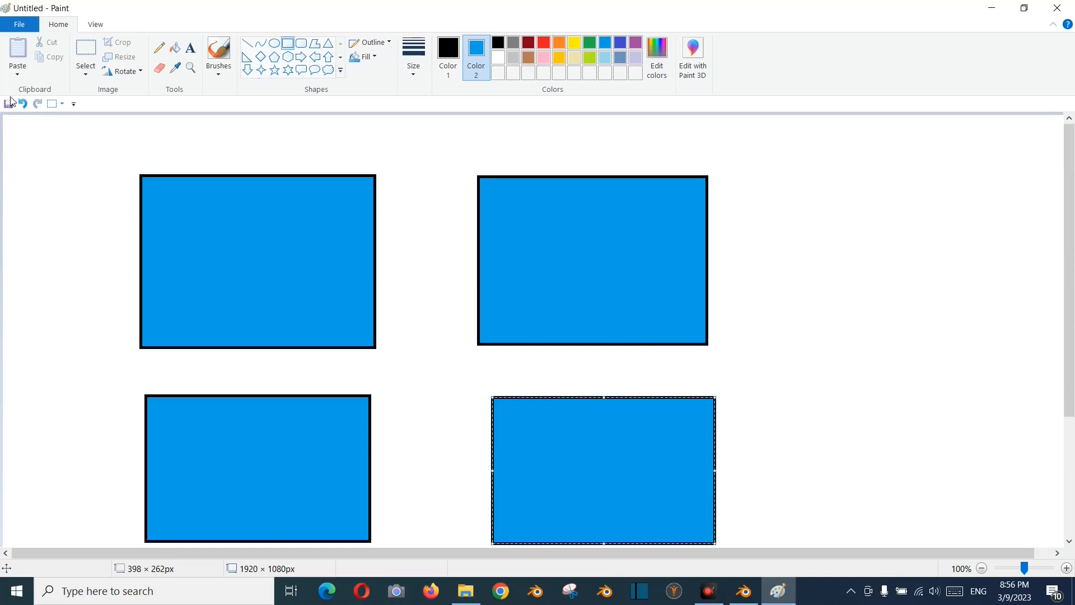
# Crop the canvas to an area of about 1523 × 792 px around the four blue rectangles
pyautogui.click(80, 53)
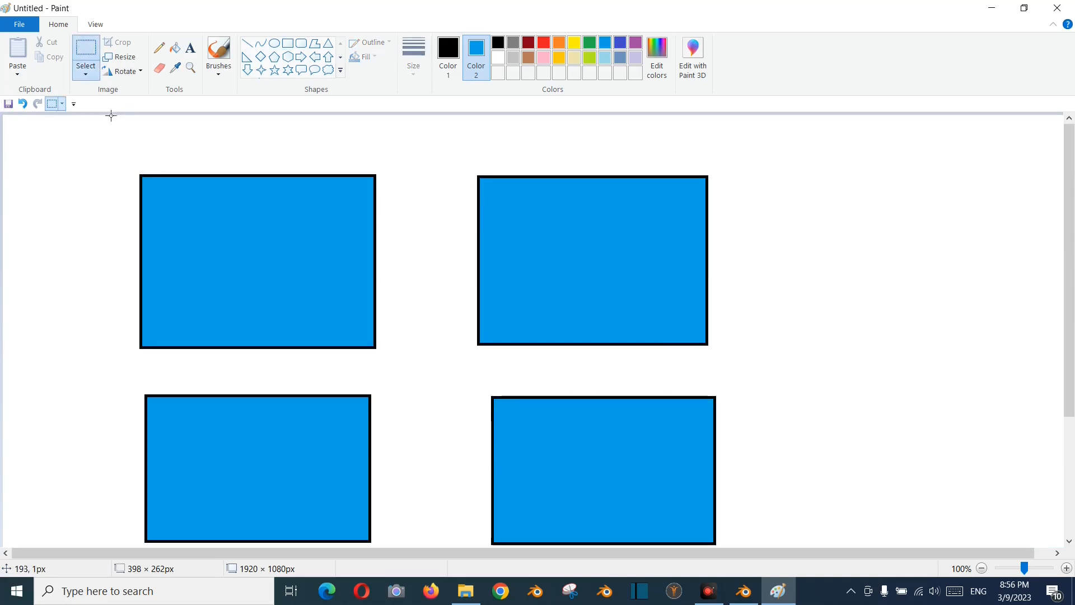
pyautogui.moveTo(112, 117); pyautogui.dragTo(207, 192)
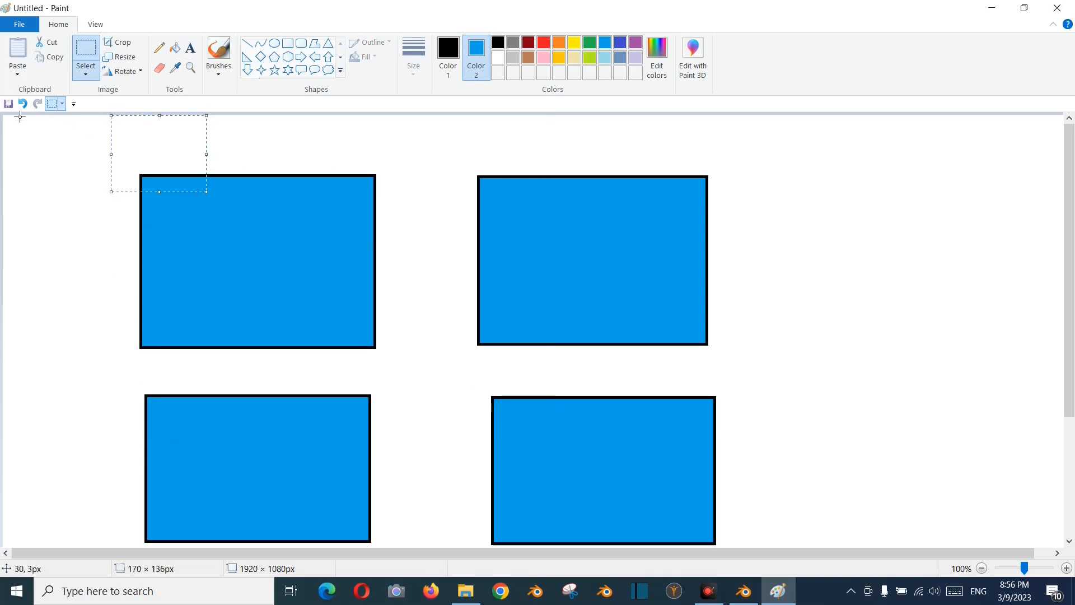
pyautogui.moveTo(17, 116); pyautogui.dragTo(869, 559)
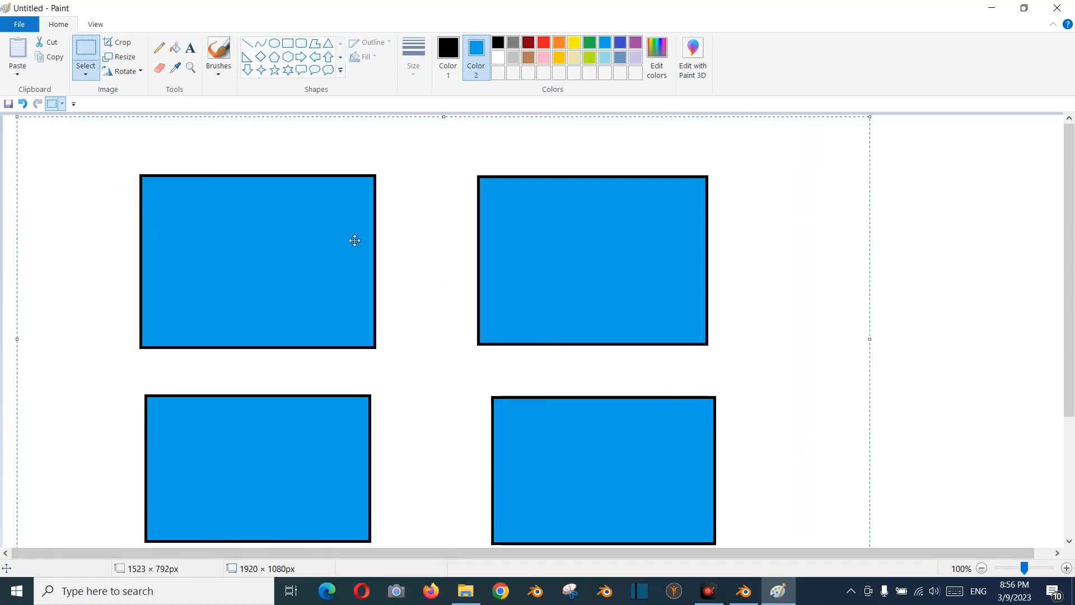
pyautogui.rightClick(398, 168)
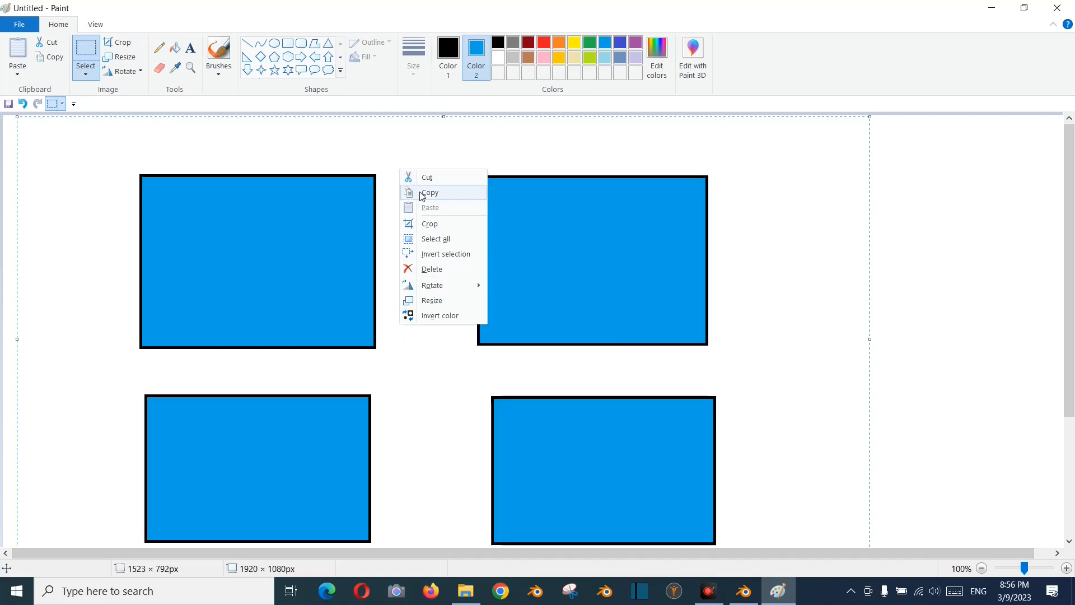
pyautogui.click(443, 223)
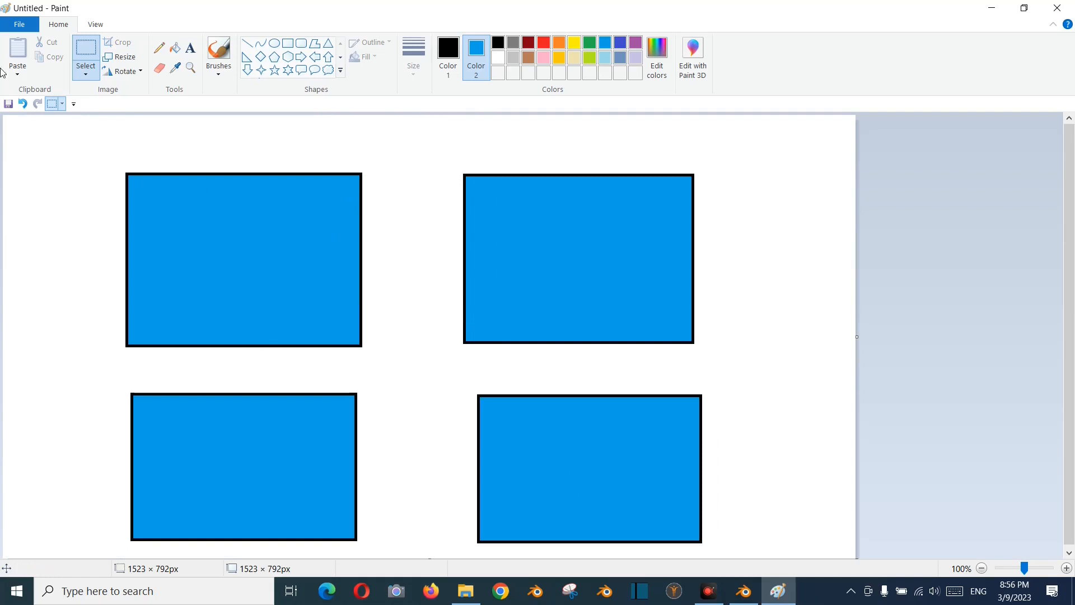
# Save the image as texture in PNG format in the unity\6 folder, and close Paint to return to Blender
pyautogui.click(8, 105)
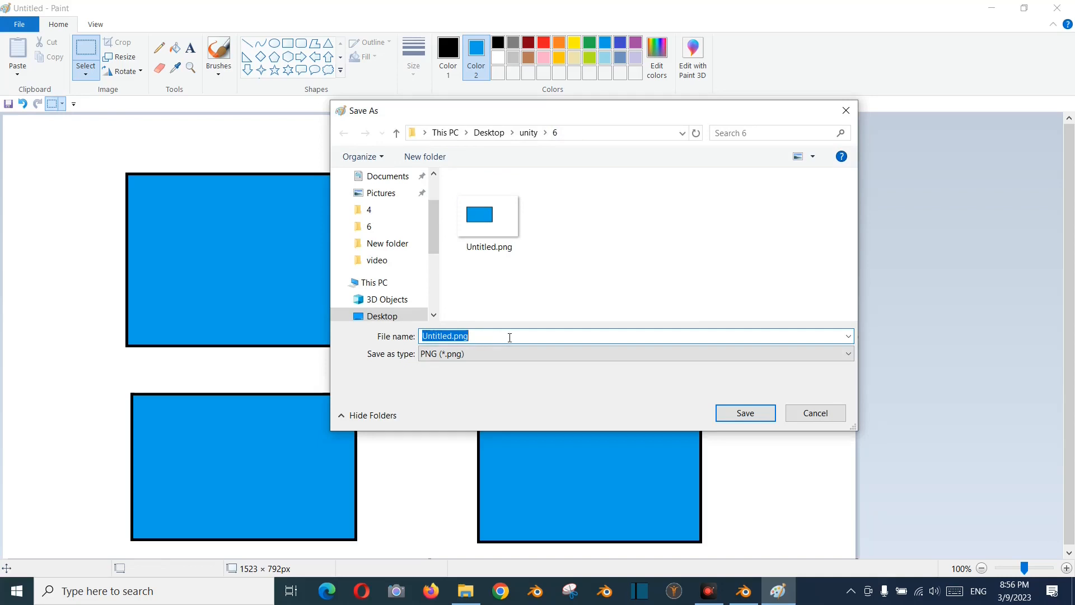
pyautogui.write('texture')
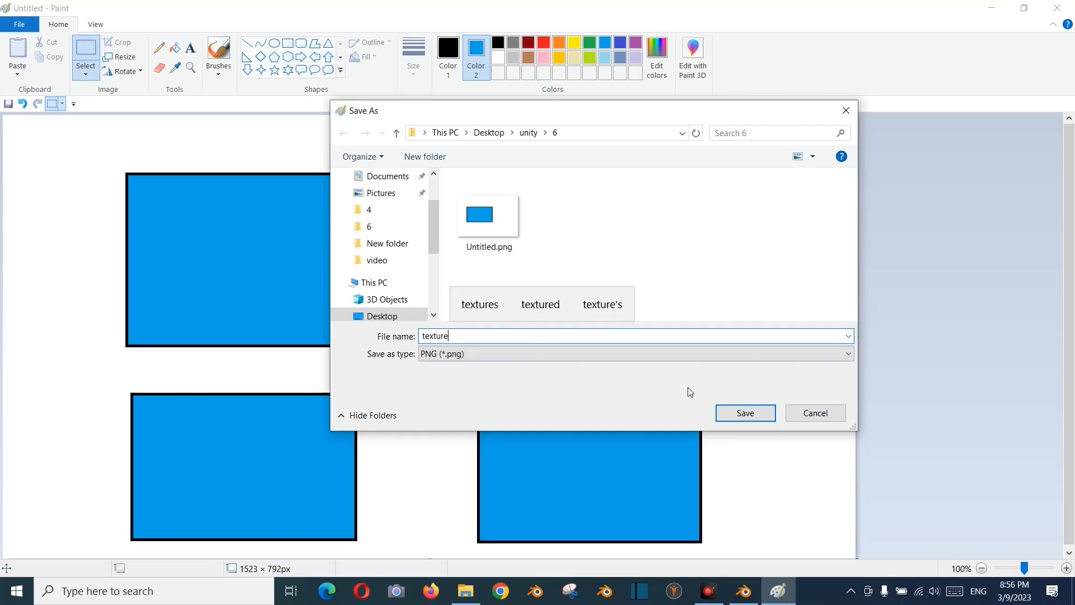
pyautogui.click(742, 417)
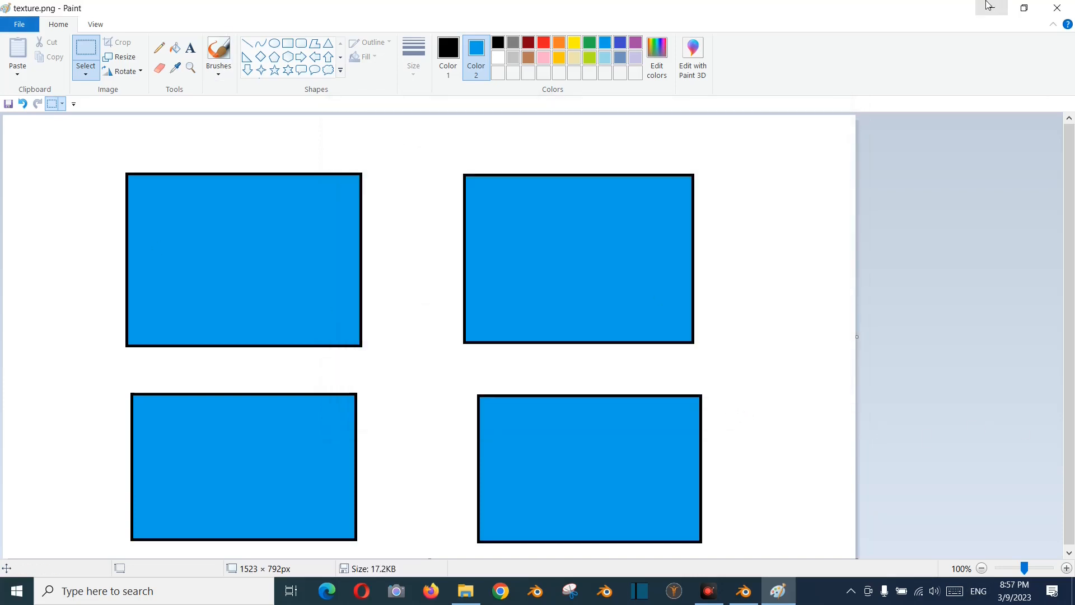
pyautogui.moveTo(778, 591)
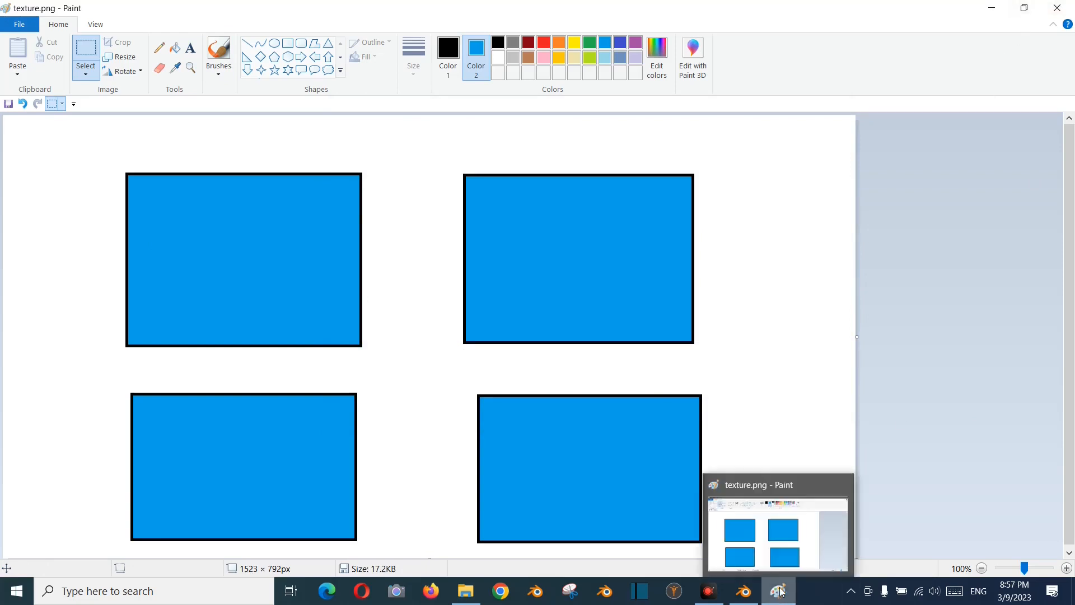
pyautogui.click(841, 485)
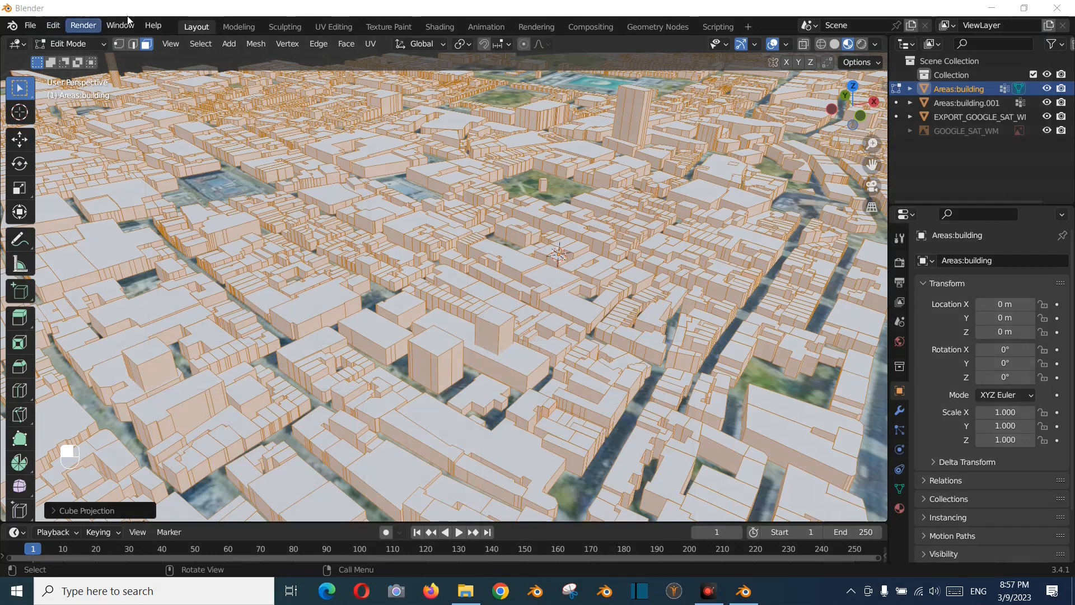
# Create a new material for Areas:building in the Shading workspace, with the city buildings in view
pyautogui.click(439, 32)
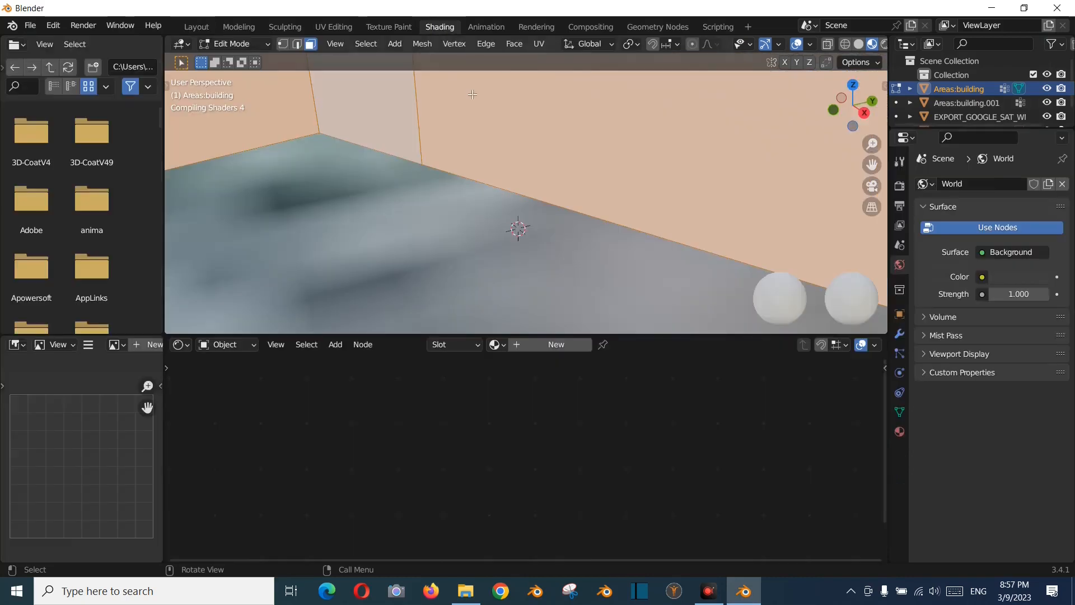
pyautogui.scroll(-6, 498, 162)
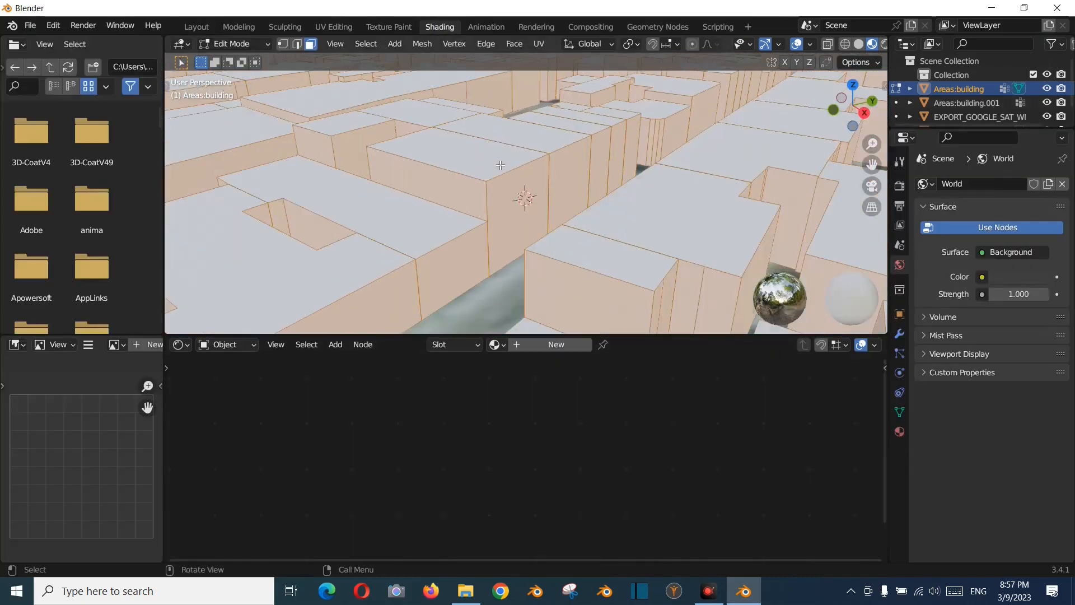
pyautogui.scroll(-6, 501, 165)
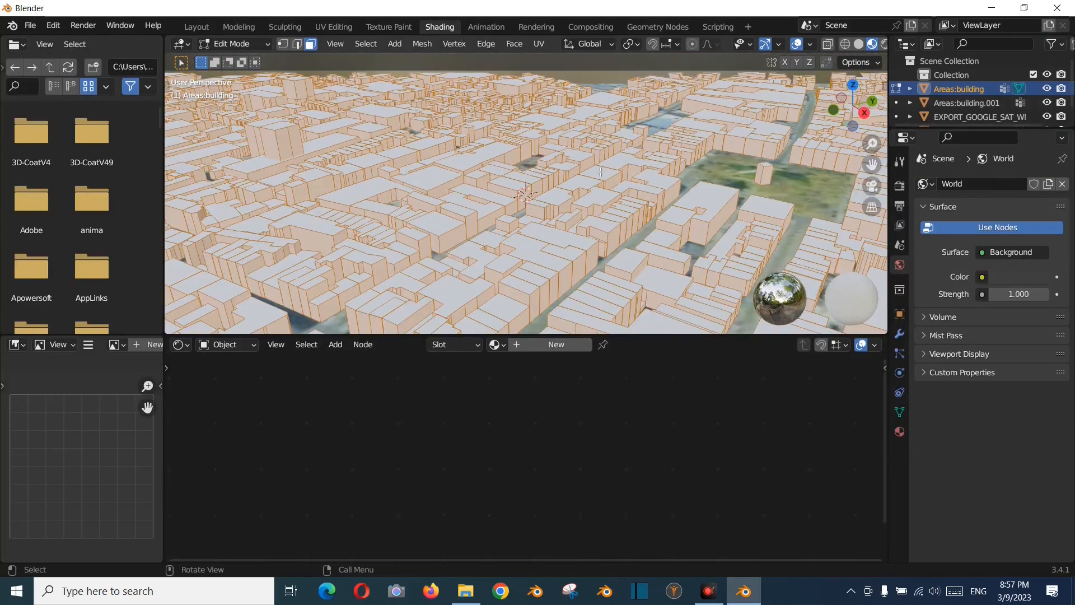
pyautogui.moveTo(511, 177); pyautogui.dragTo(499, 178, button='middle')
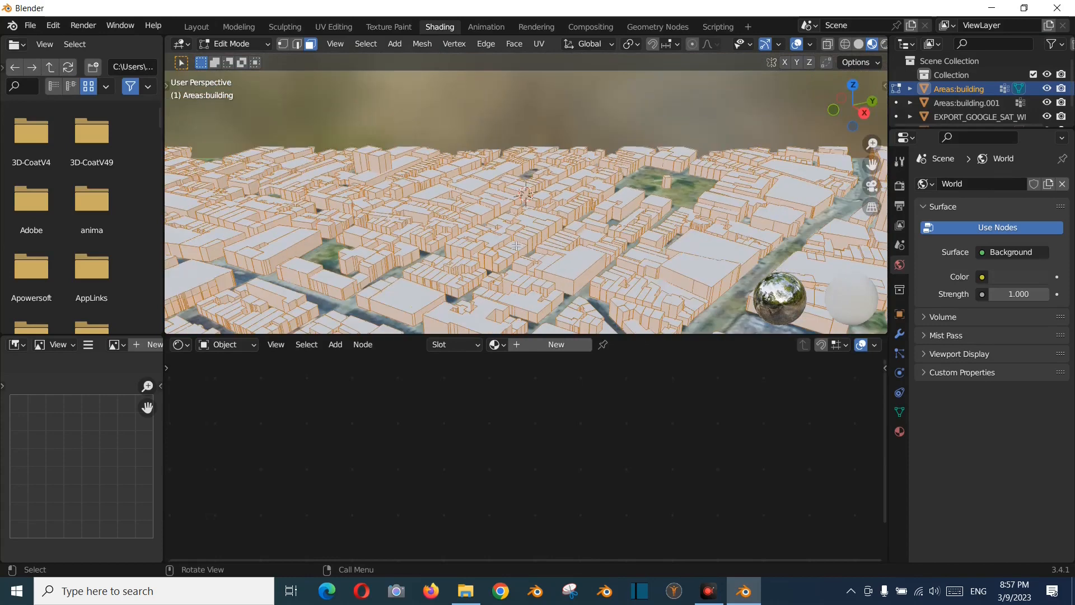
pyautogui.moveTo(515, 245); pyautogui.dragTo(444, 267, button='middle')
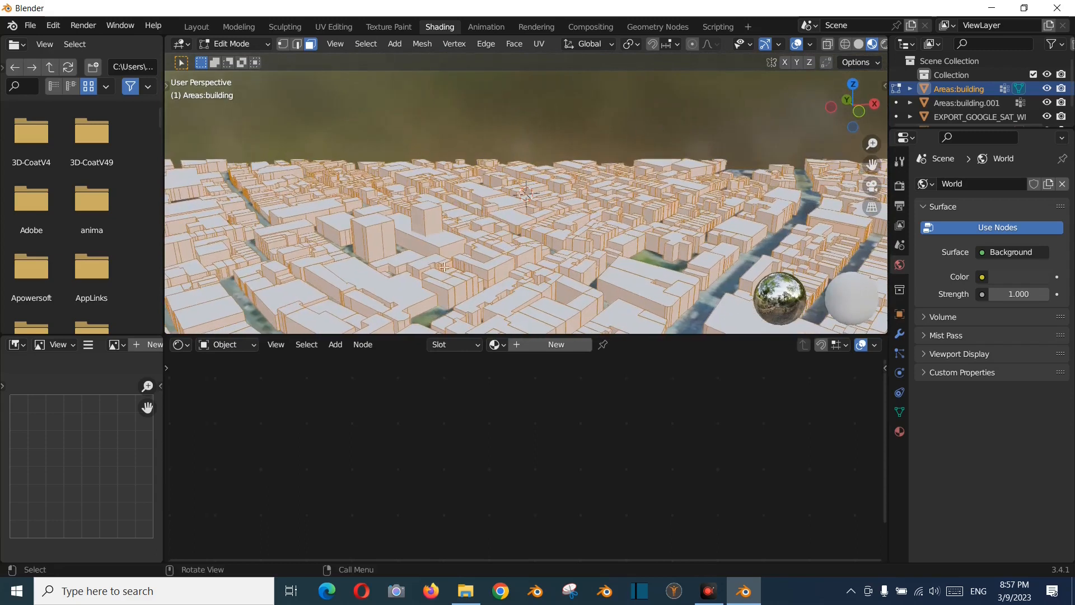
pyautogui.scroll(3, 444, 267)
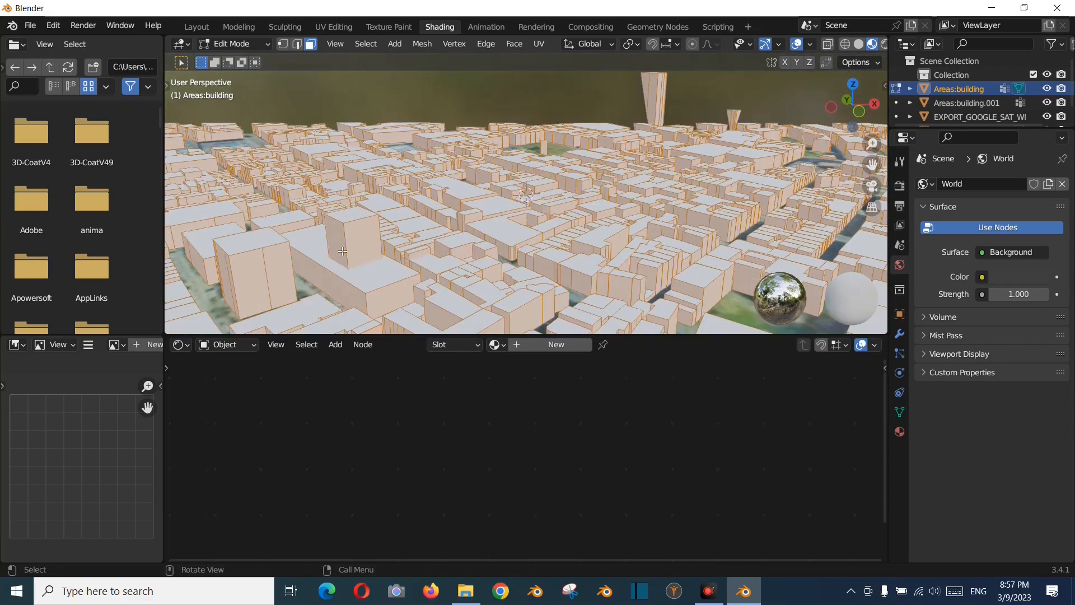
pyautogui.click(570, 344)
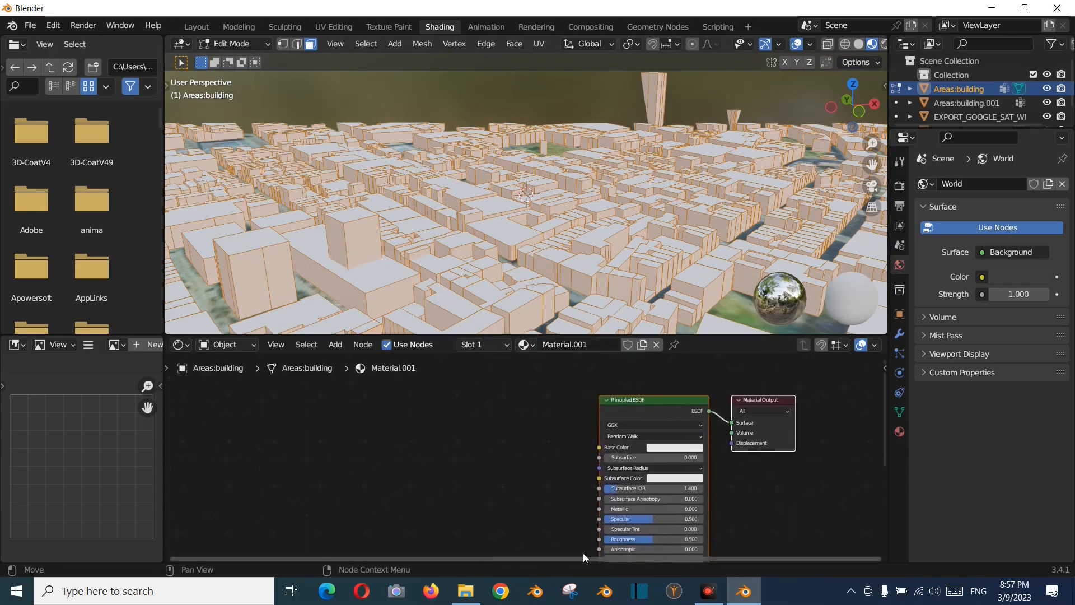
# Add texture.png from File Explorer as an image texture node and connect its Color to the Principled BSDF's Base Color
pyautogui.moveTo(473, 593)
pyautogui.click(478, 545)
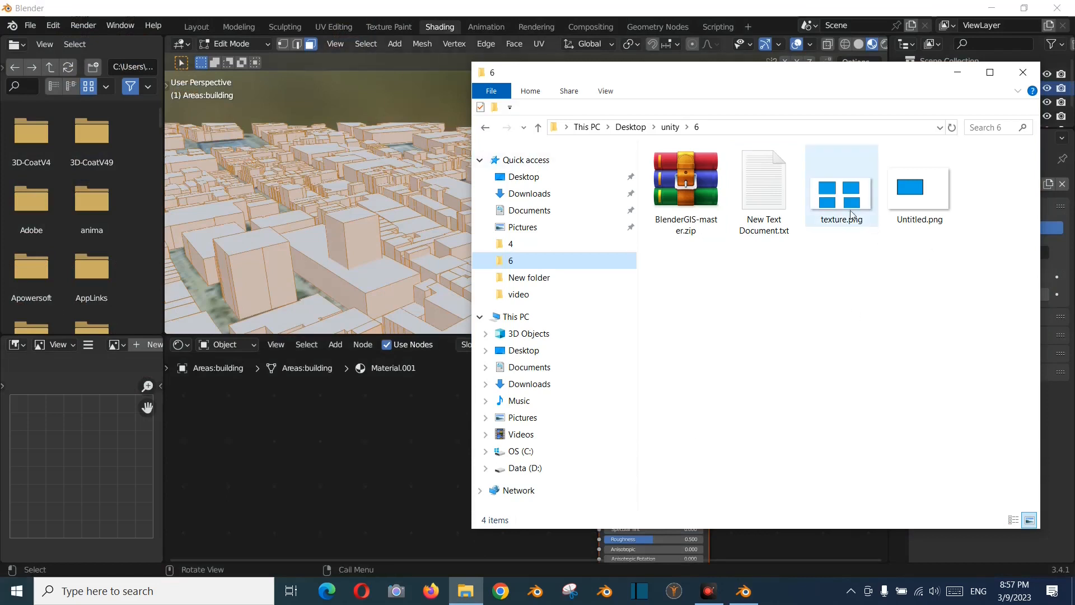
pyautogui.moveTo(844, 204); pyautogui.dragTo(405, 427)
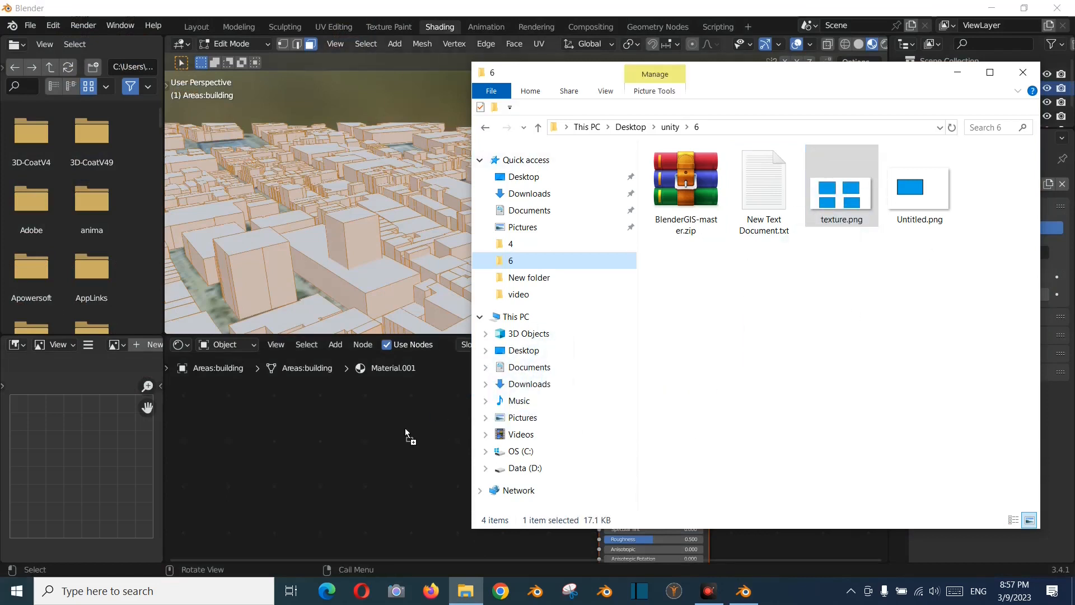
pyautogui.click(957, 73)
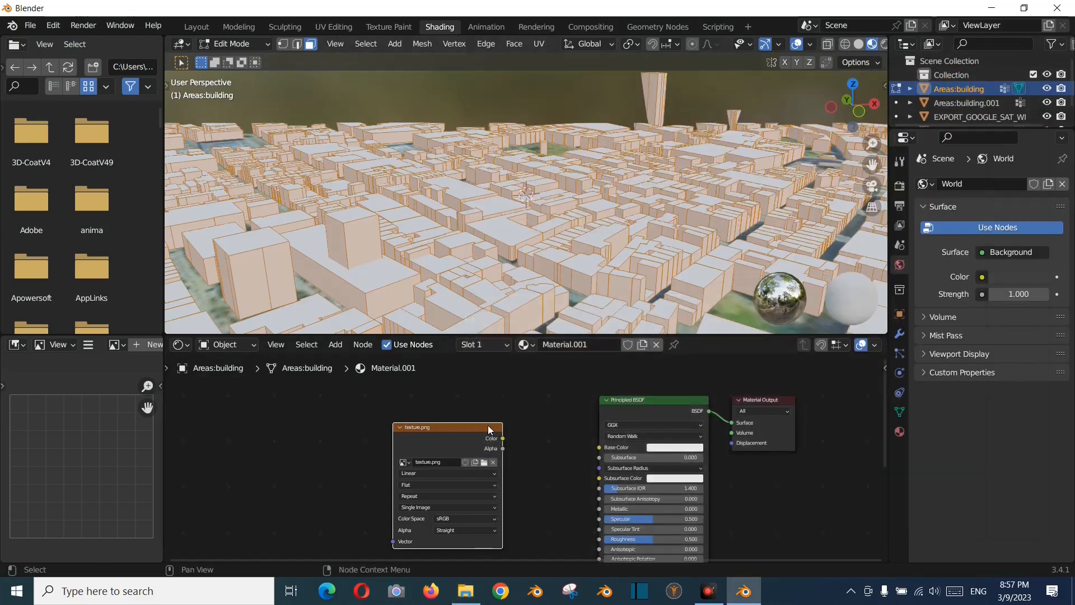
pyautogui.moveTo(488, 430); pyautogui.dragTo(598, 446)
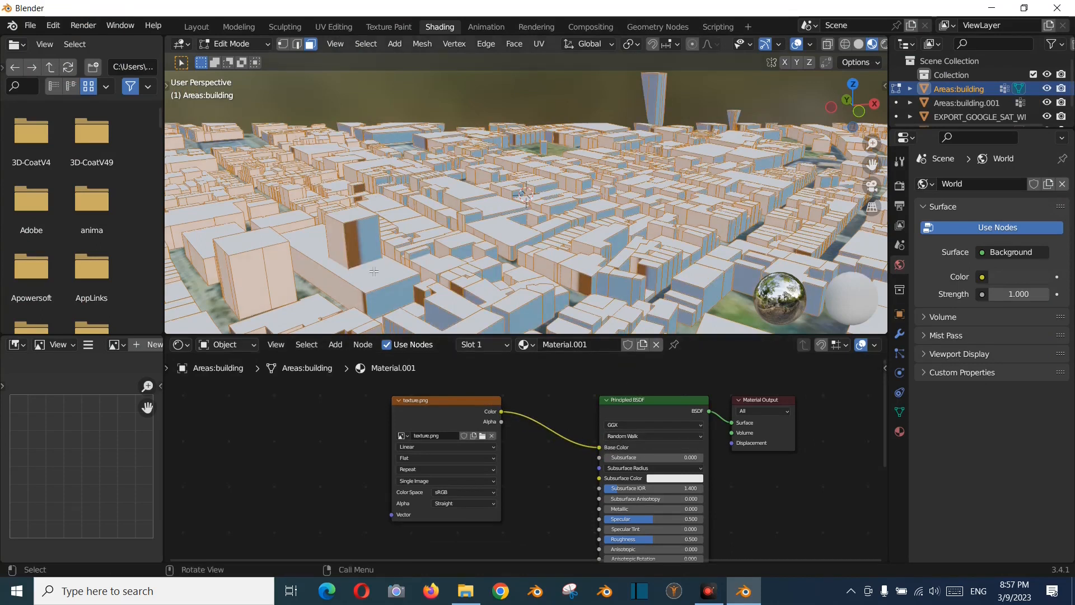
# Open the UV Editing workspace and scale up the wall UVs over the window texture
pyautogui.scroll(2, 374, 271)
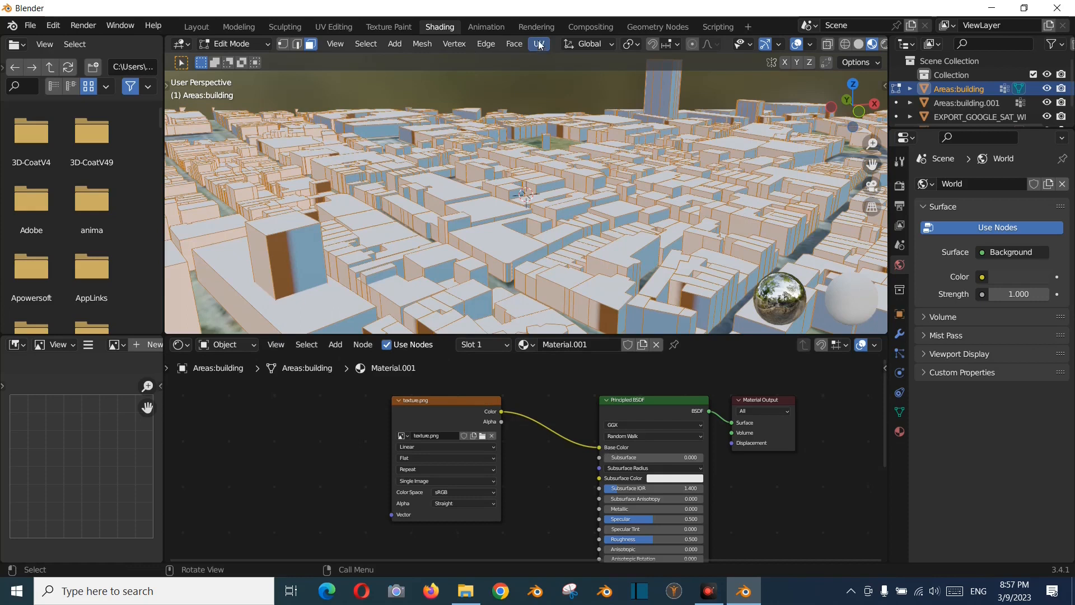
pyautogui.click(330, 25)
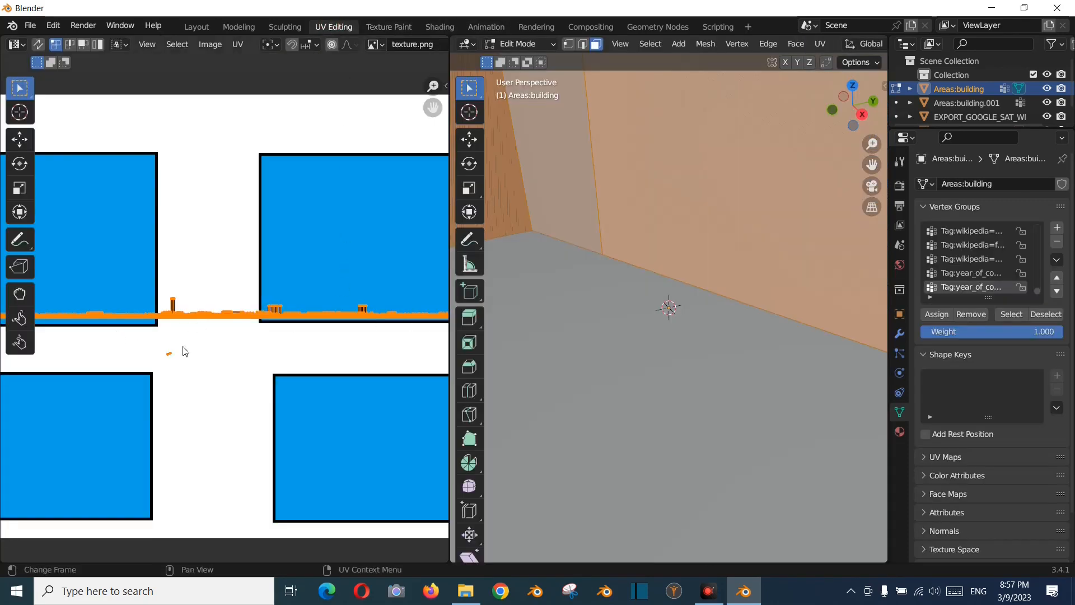
pyautogui.moveTo(231, 350); pyautogui.dragTo(318, 335, button='middle')
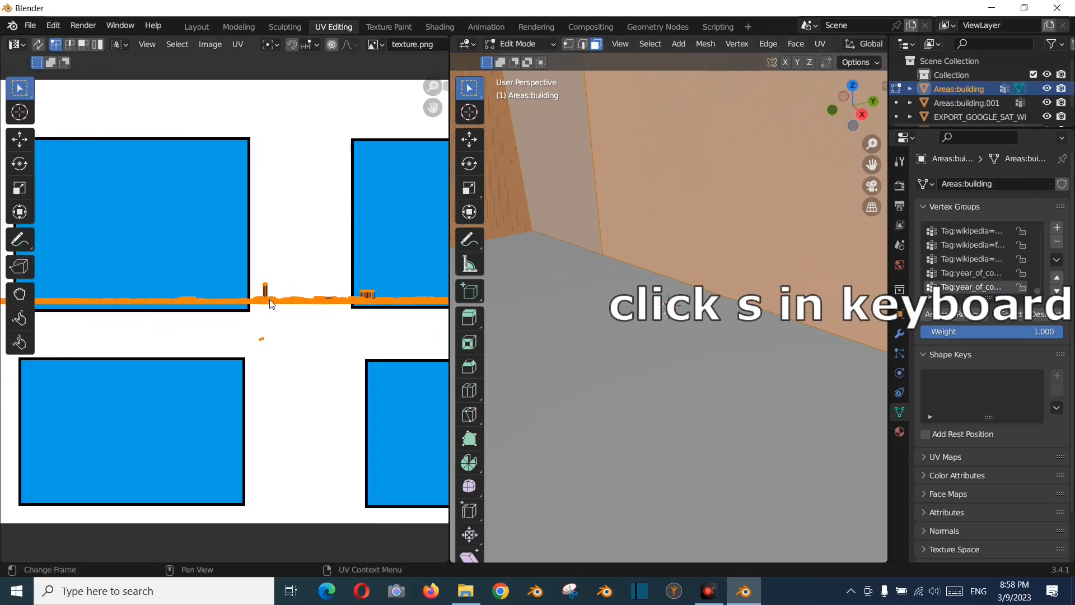
pyautogui.press('s')
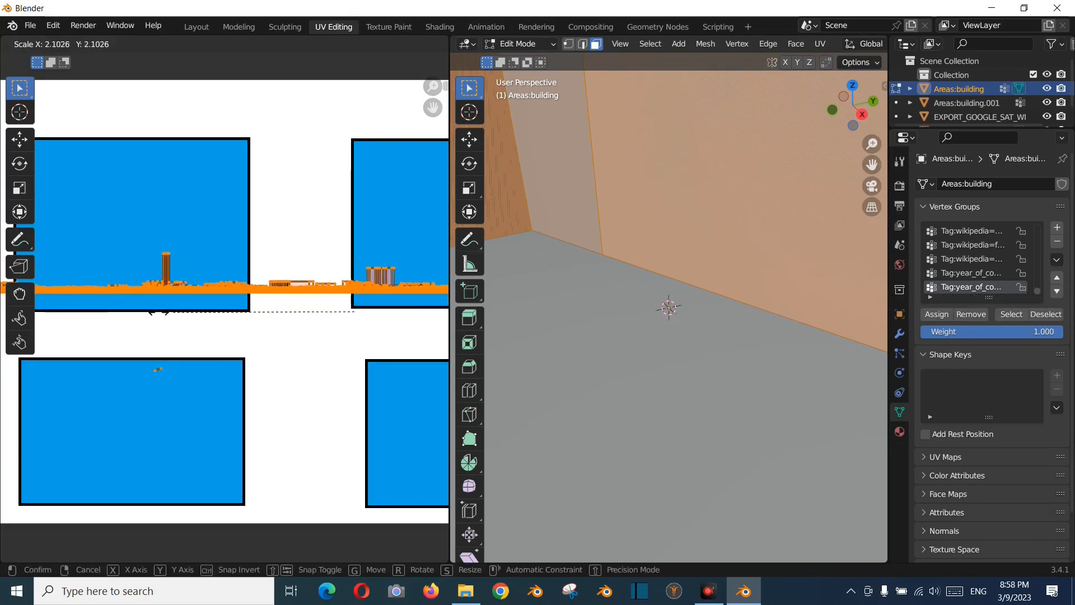
pyautogui.click(120, 310)
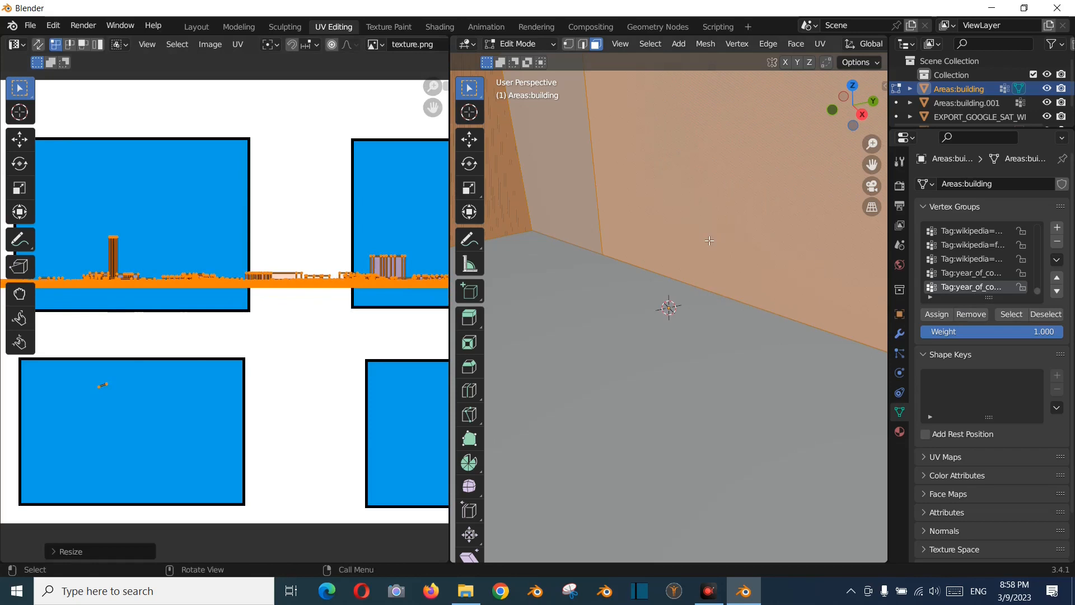
# Display the 3D view of the UV Editing workspace in Material Preview, with the building walls seen close up
pyautogui.scroll(-10, 709, 240)
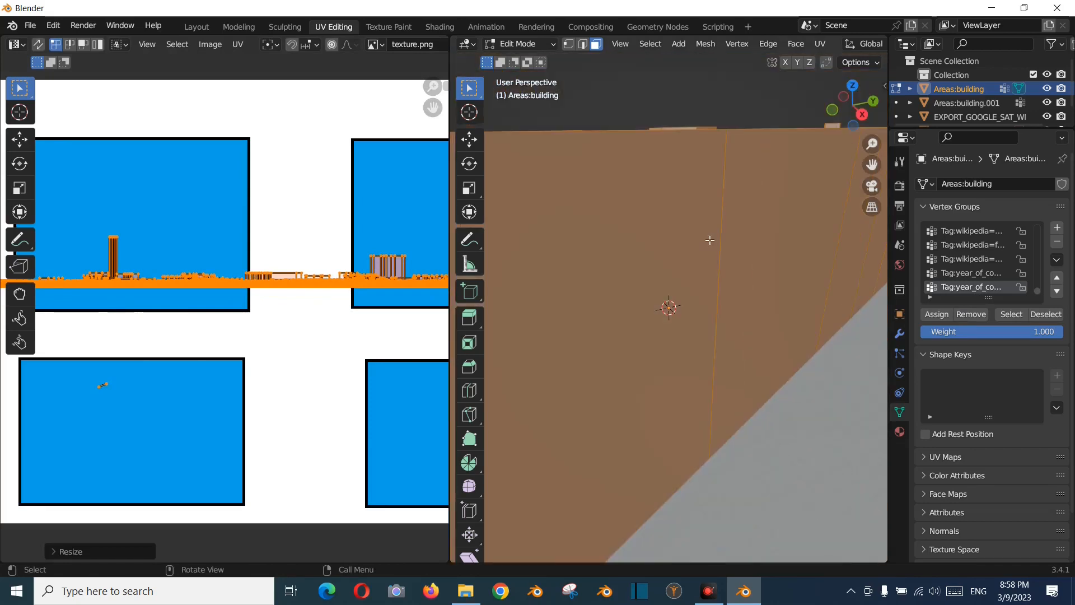
pyautogui.scroll(-6, 709, 240)
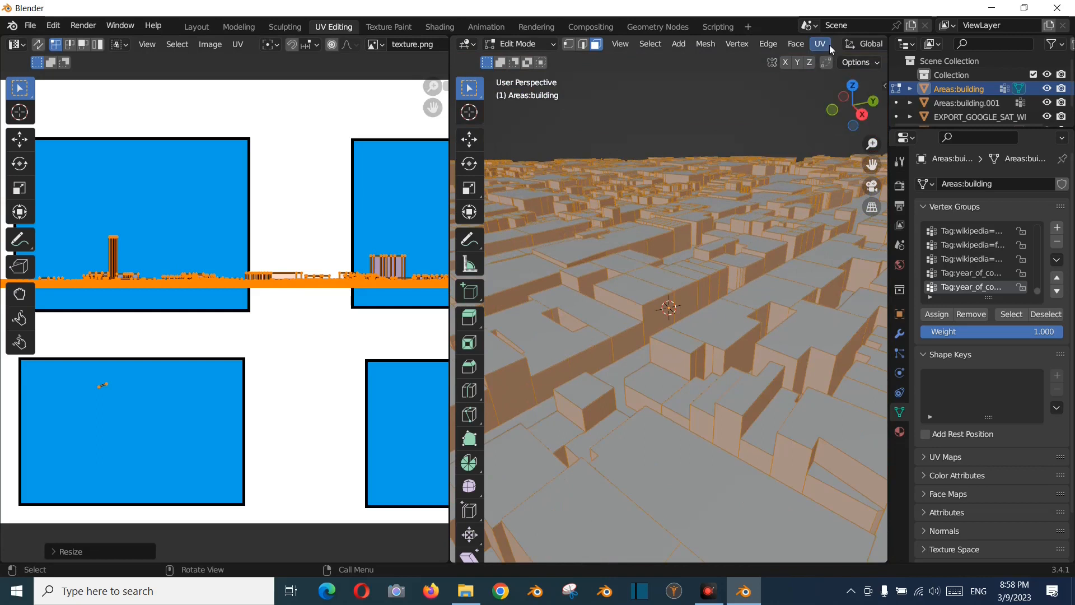
pyautogui.scroll(-6, 833, 50)
pyautogui.scroll(-2, 832, 50)
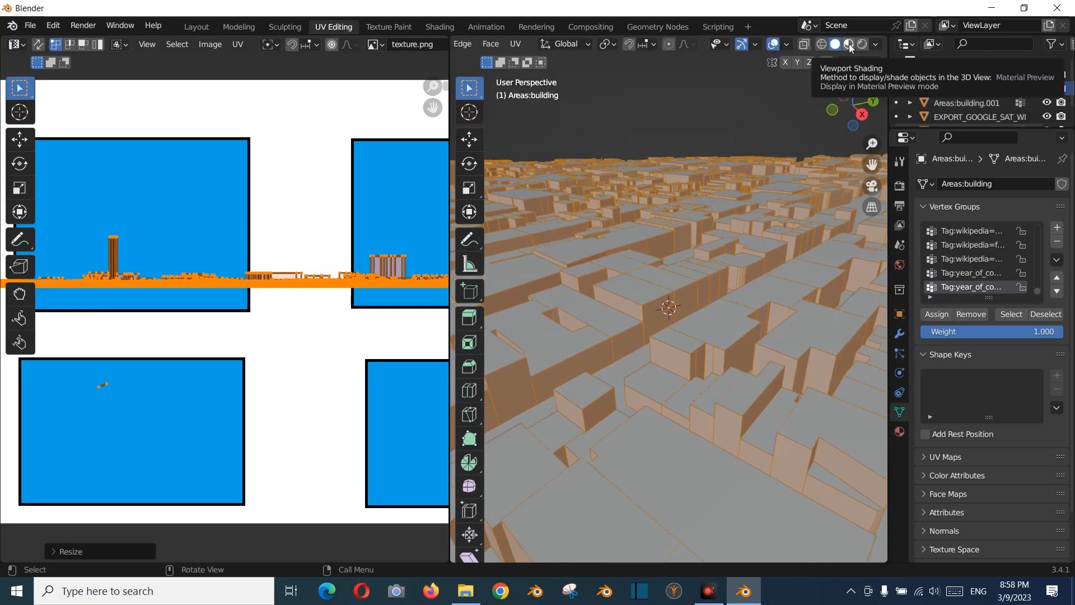
pyautogui.click(850, 44)
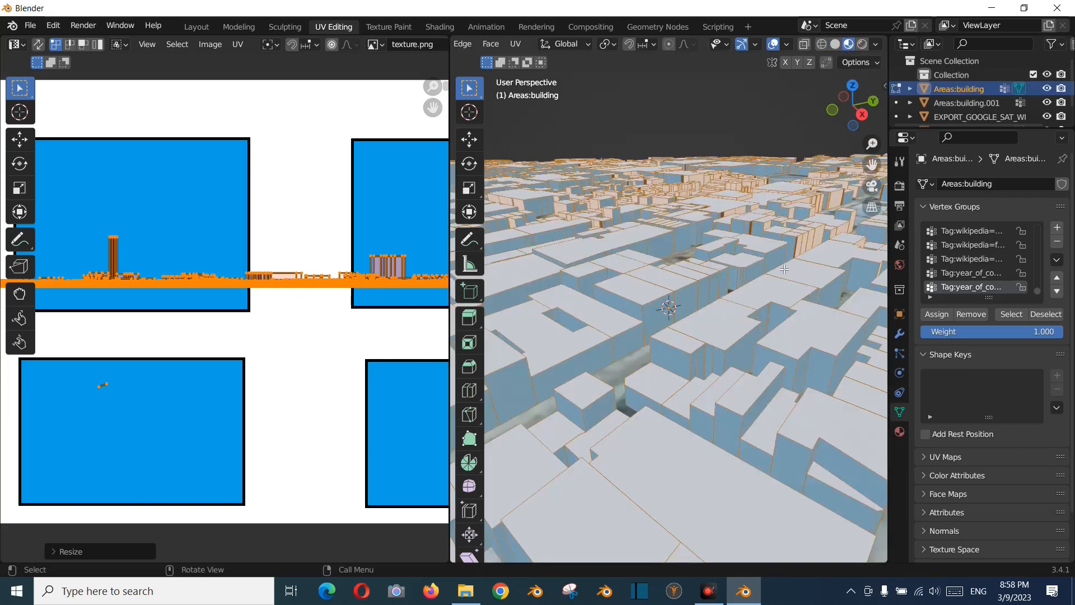
pyautogui.moveTo(727, 321); pyautogui.dragTo(748, 292, button='middle')
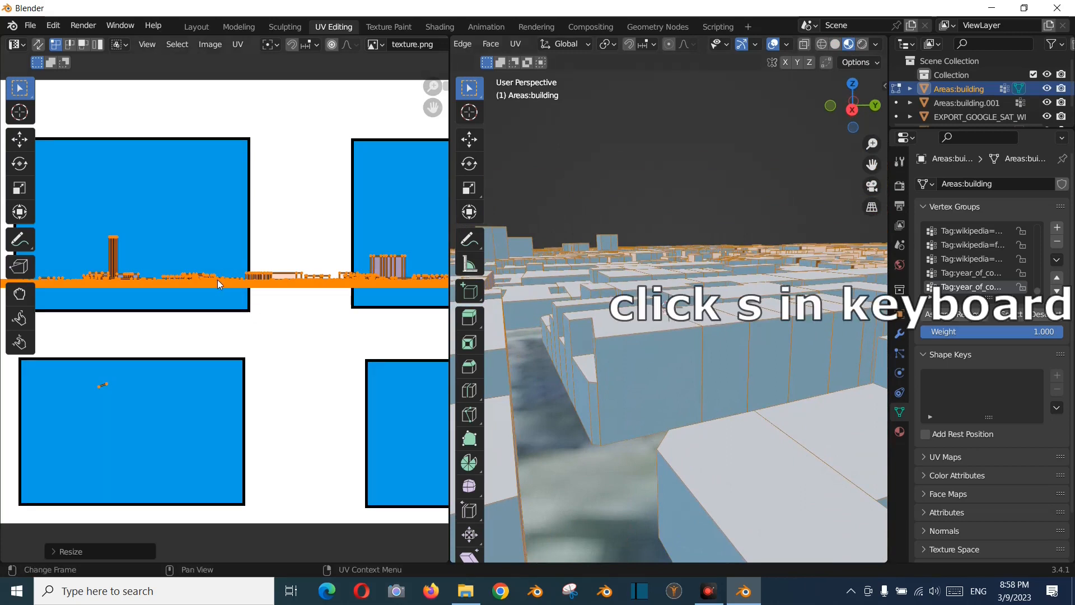
# Scale the wall UVs by about 175 so small windows repeat across the facades, and return to the Layout workspace in Object Mode
pyautogui.press('s')
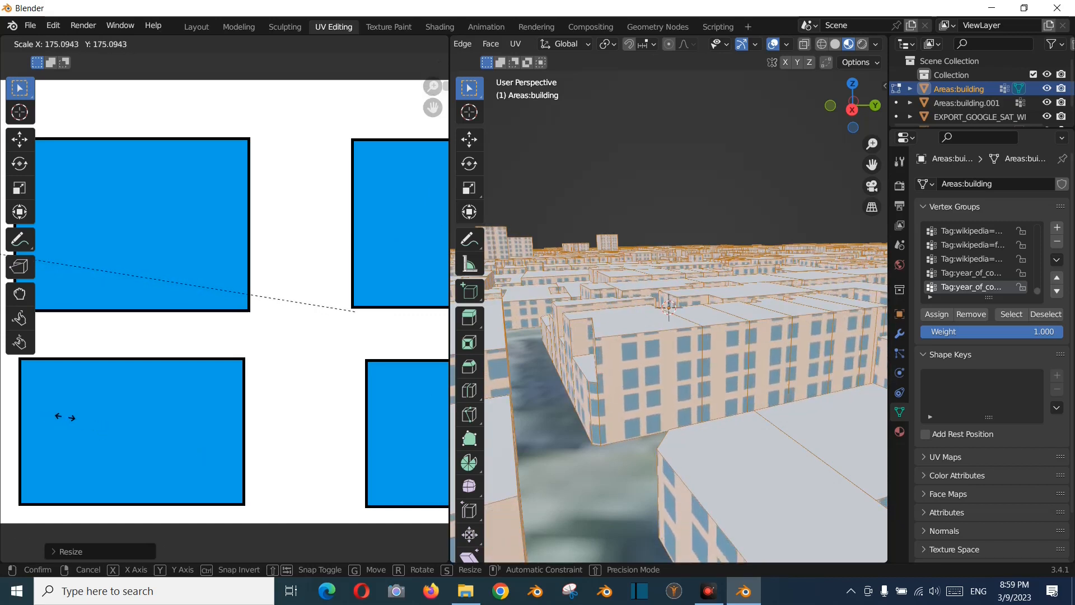
pyautogui.click(65, 418)
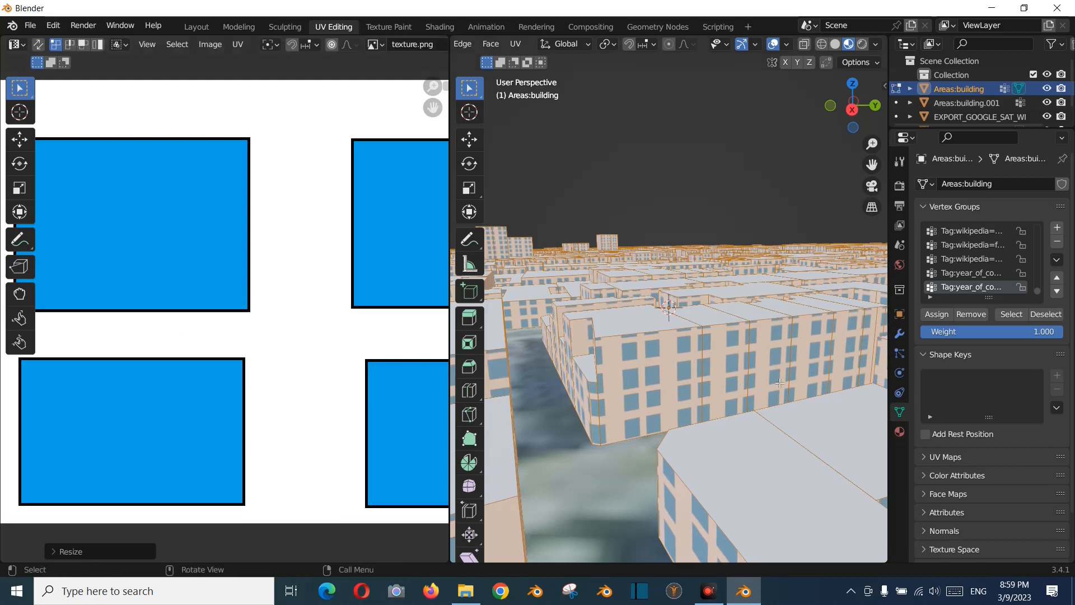
pyautogui.moveTo(776, 386)
pyautogui.mouseDown(button='middle')
pyautogui.moveTo(784, 406)
pyautogui.moveTo(782, 378)
pyautogui.mouseUp(button='middle')
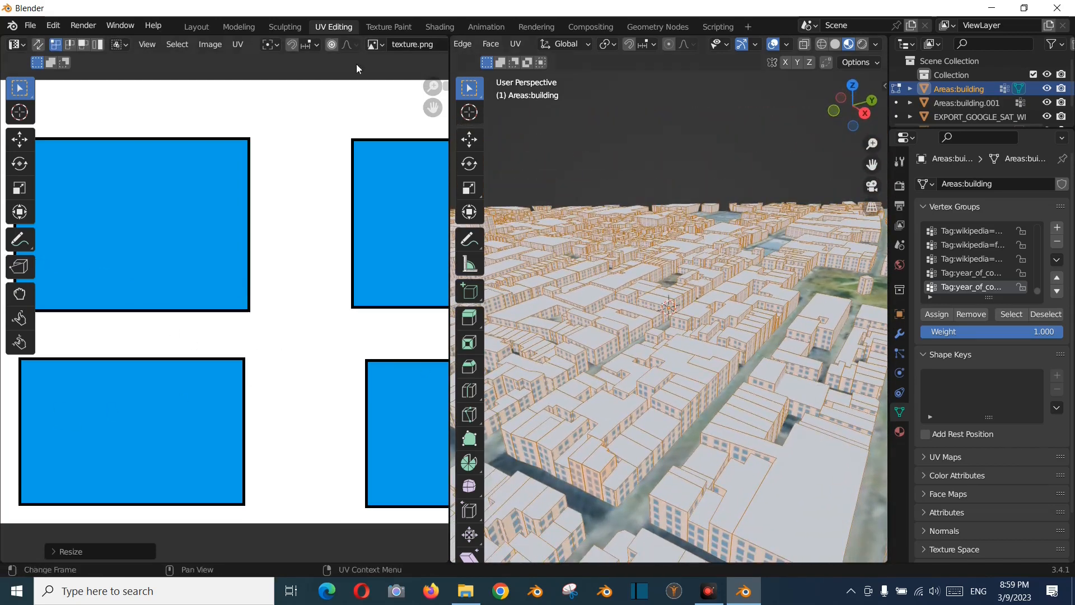
pyautogui.click(191, 27)
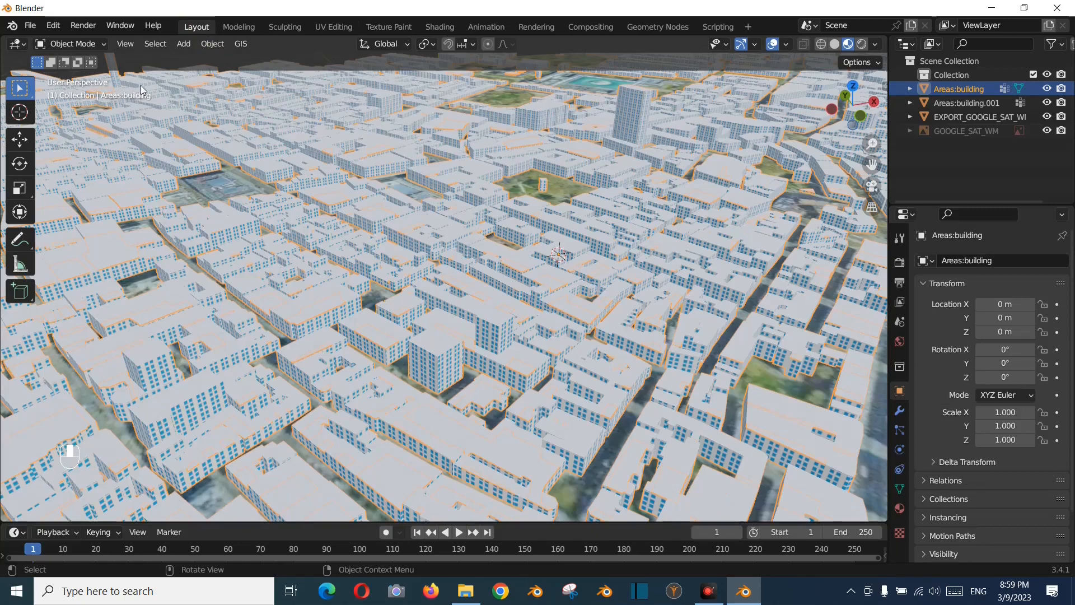
pyautogui.scroll(5, 690, 371)
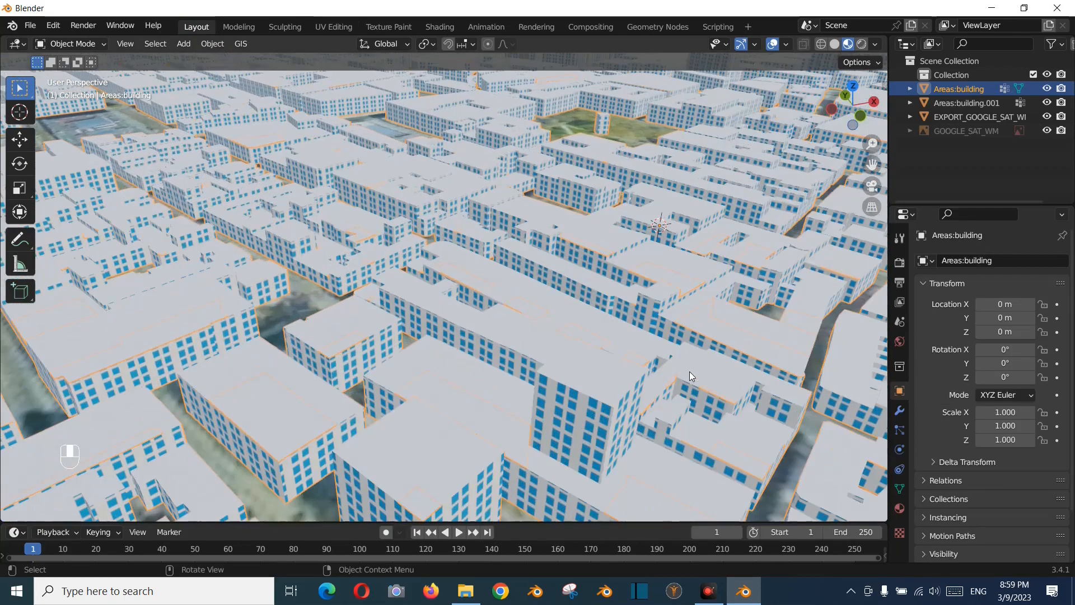
pyautogui.moveTo(690, 371); pyautogui.dragTo(612, 376, button='middle')
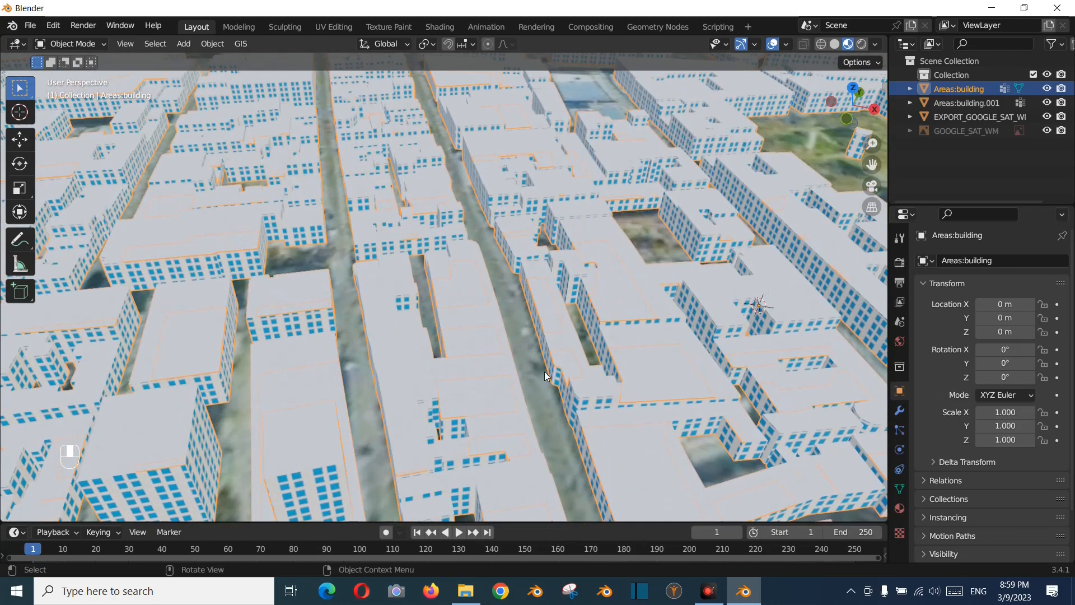
pyautogui.moveTo(544, 371); pyautogui.dragTo(500, 337, button='middle')
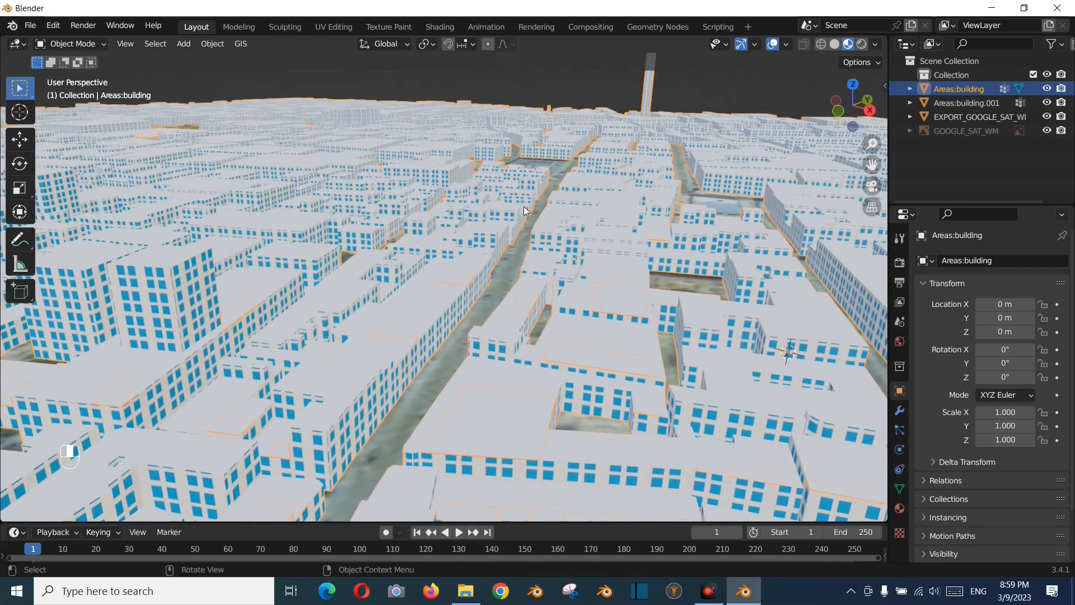
# Switch to File Explorer and open New Text Document.txt from folder 6 in Notepad
pyautogui.moveTo(466, 591)
pyautogui.click(505, 513)
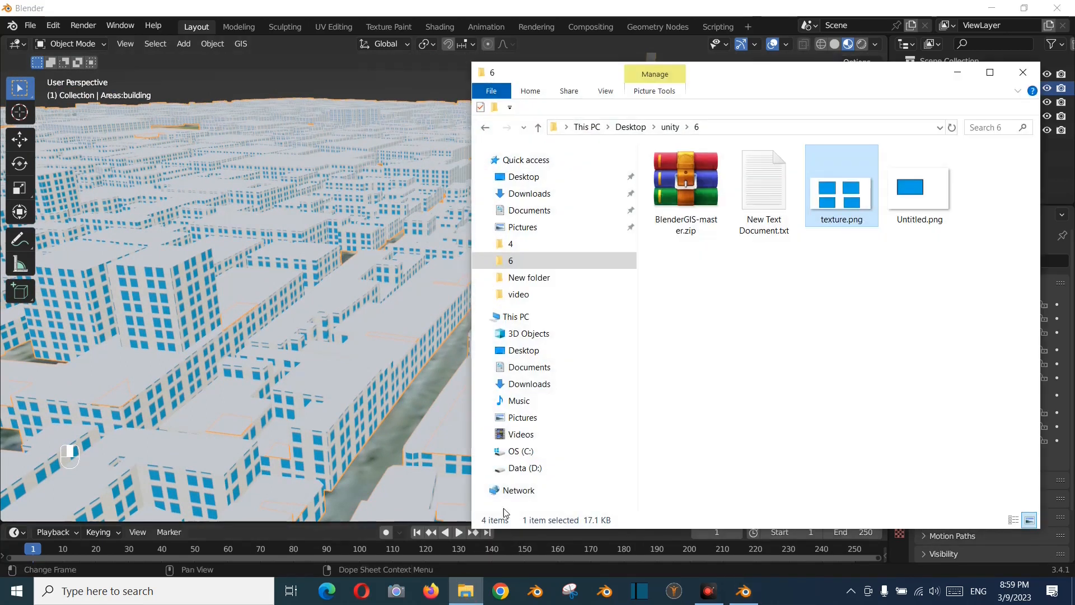
pyautogui.click(771, 219)
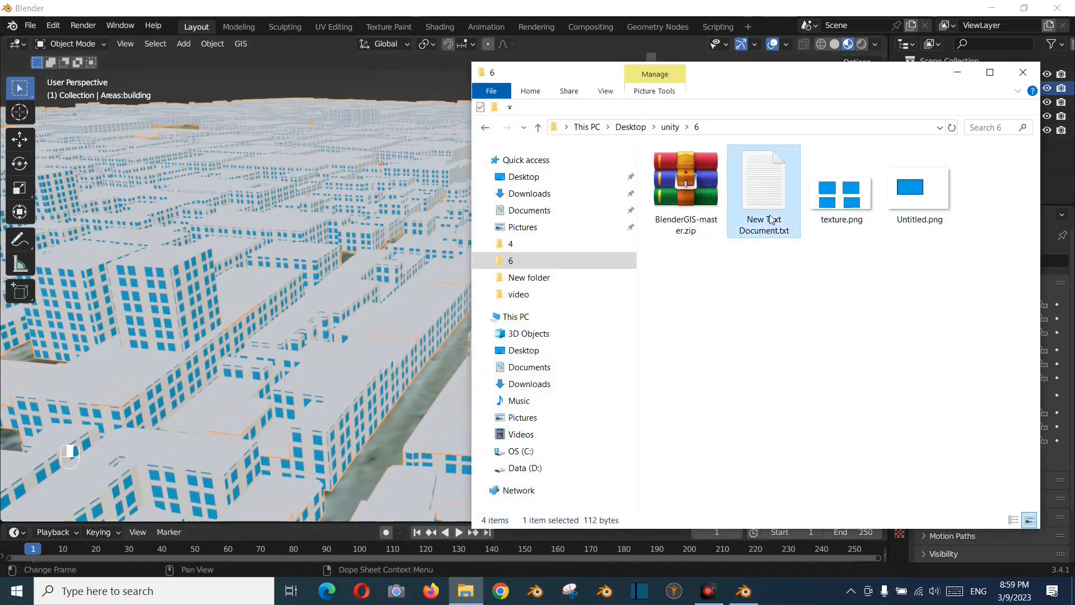
pyautogui.doubleClick(771, 219)
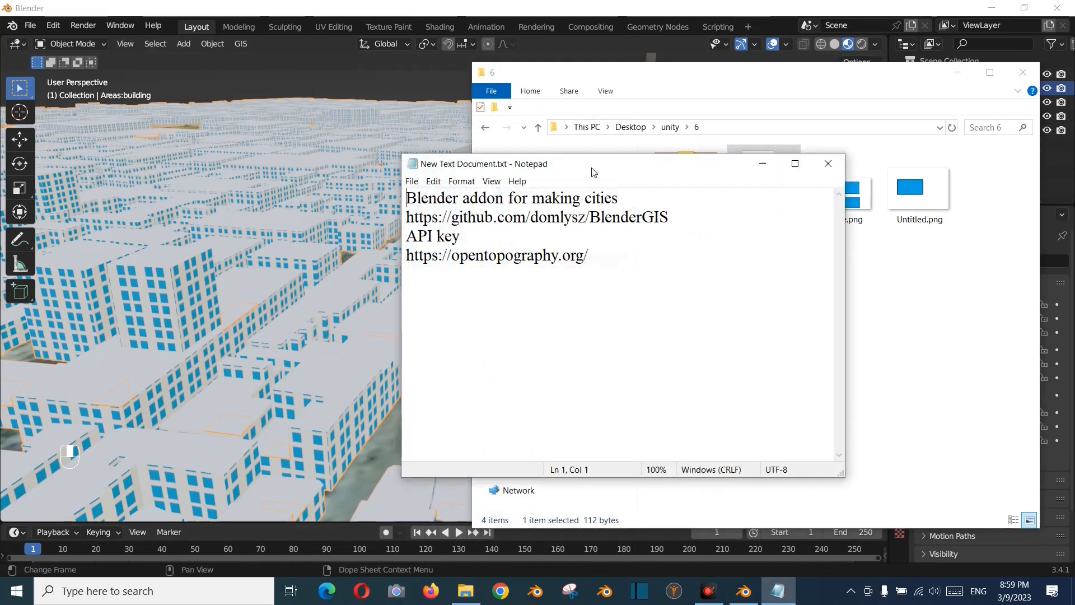
pyautogui.moveTo(594, 172); pyautogui.dragTo(587, 139)
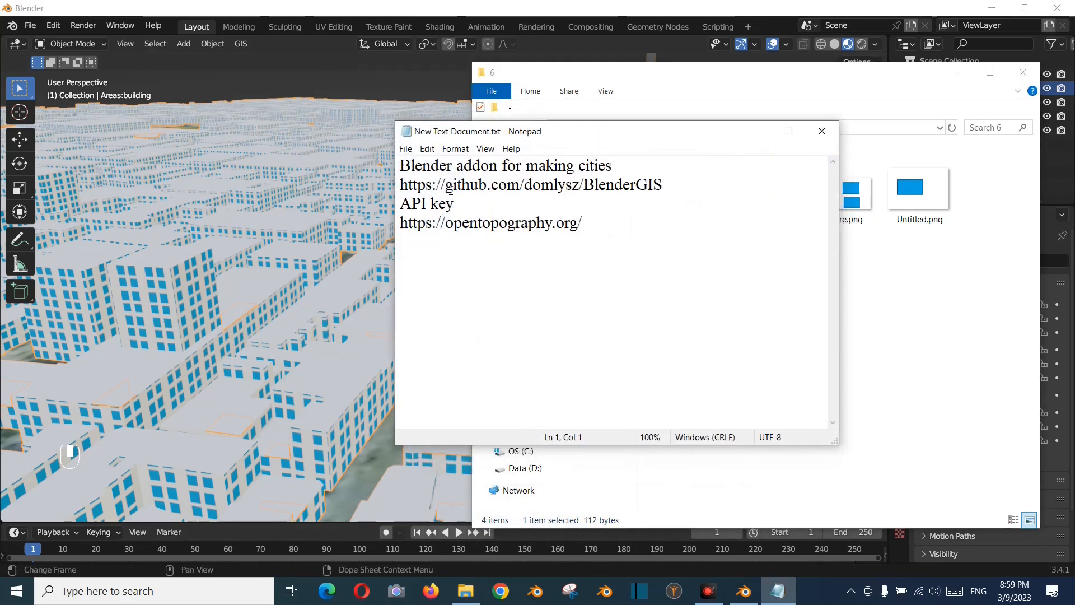
pyautogui.moveTo(396, 187); pyautogui.dragTo(671, 187)
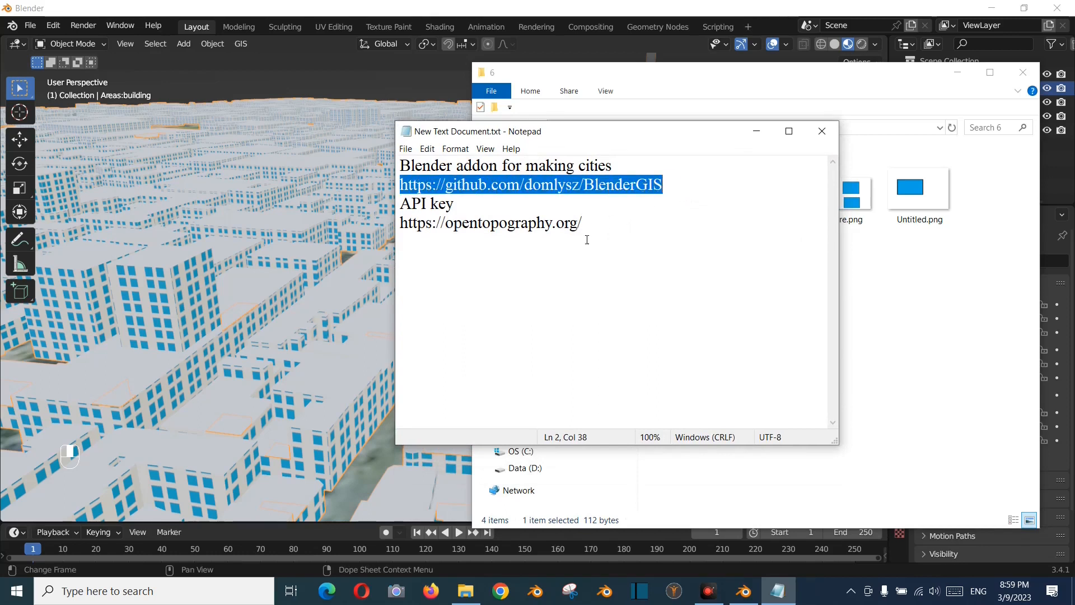
pyautogui.moveTo(584, 226); pyautogui.dragTo(401, 224)
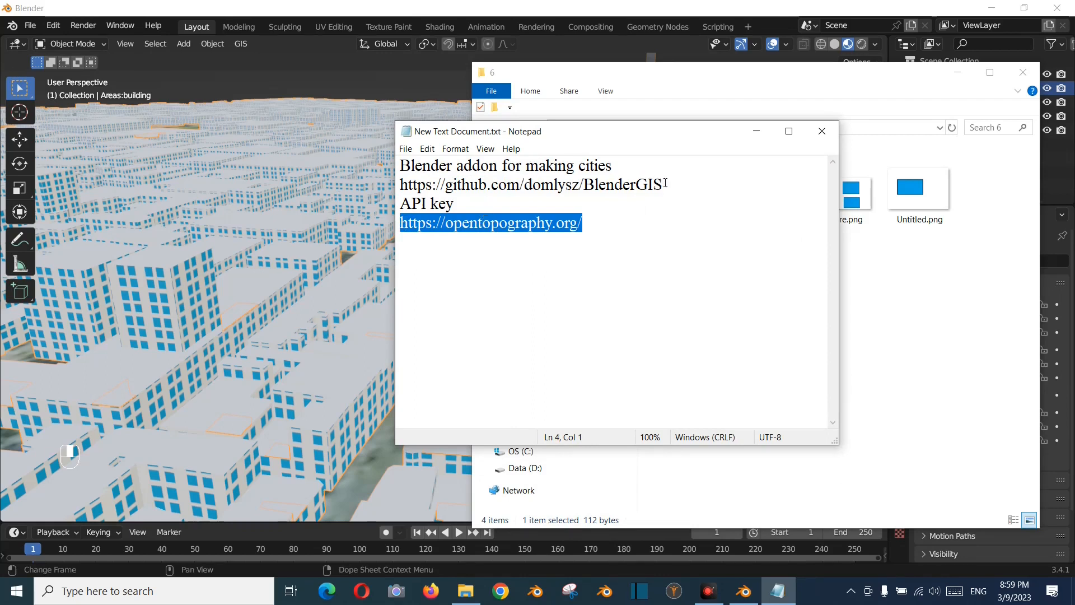
pyautogui.moveTo(665, 183); pyautogui.dragTo(404, 191)
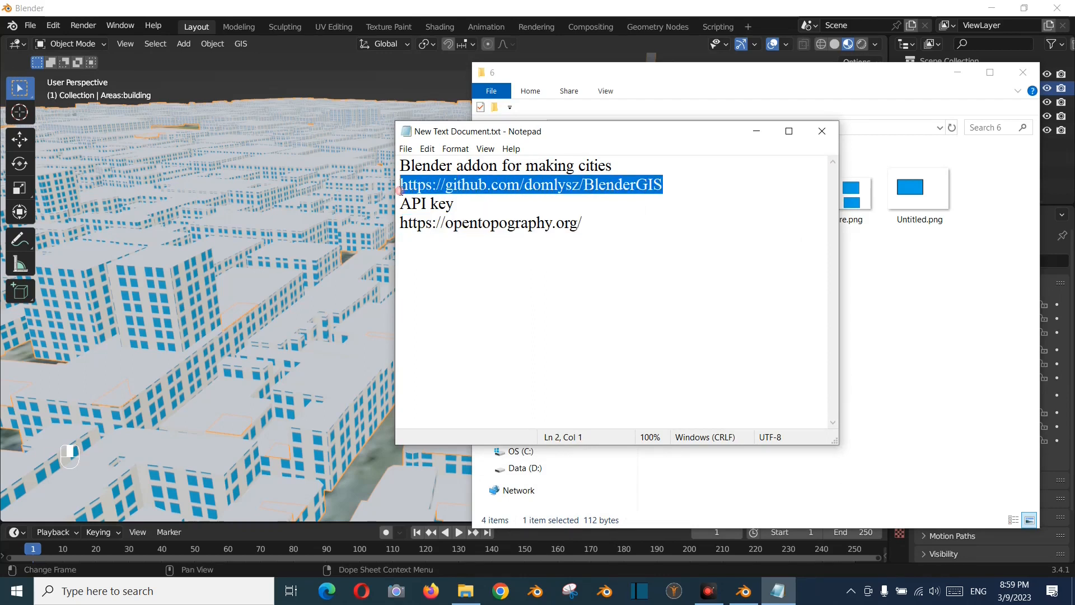
pyautogui.rightClick(609, 180)
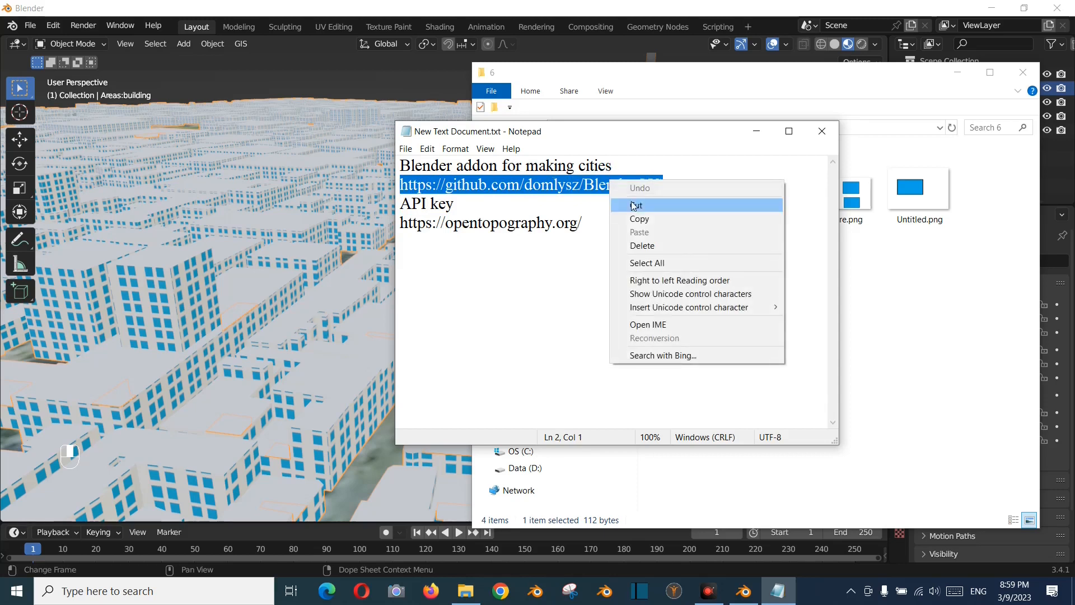
pyautogui.click(644, 219)
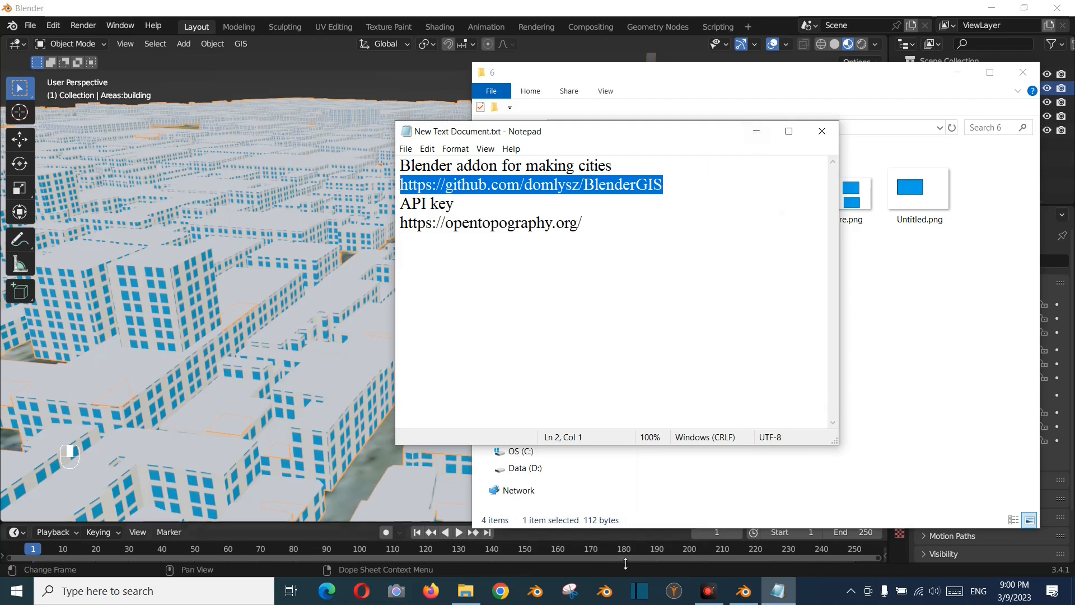
# Open the copied GitHub address in Chrome and bring up the repository's Download ZIP option
pyautogui.click(501, 590)
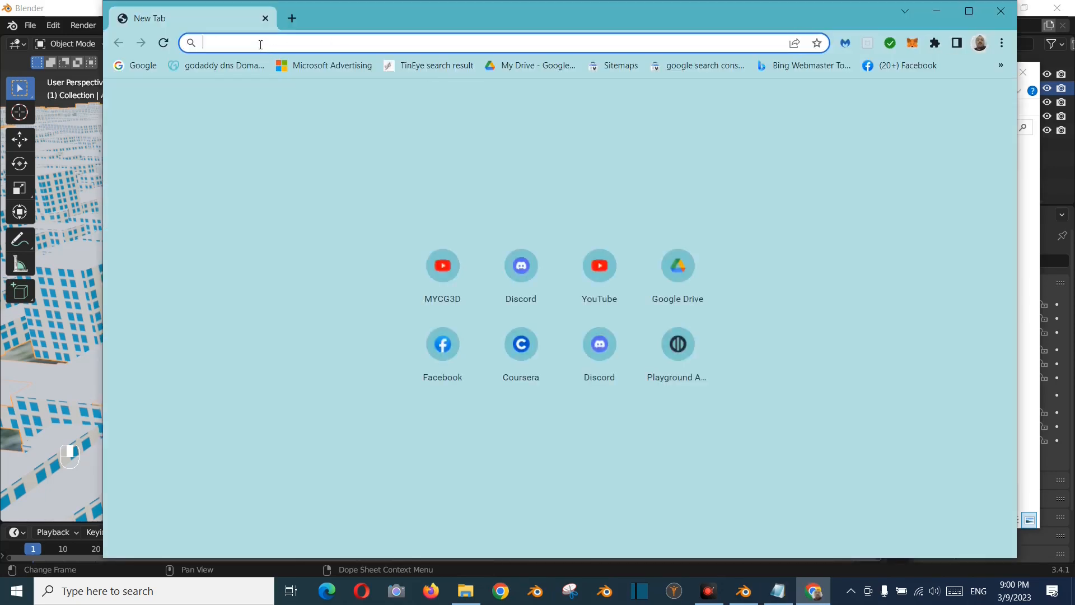
pyautogui.rightClick(260, 44)
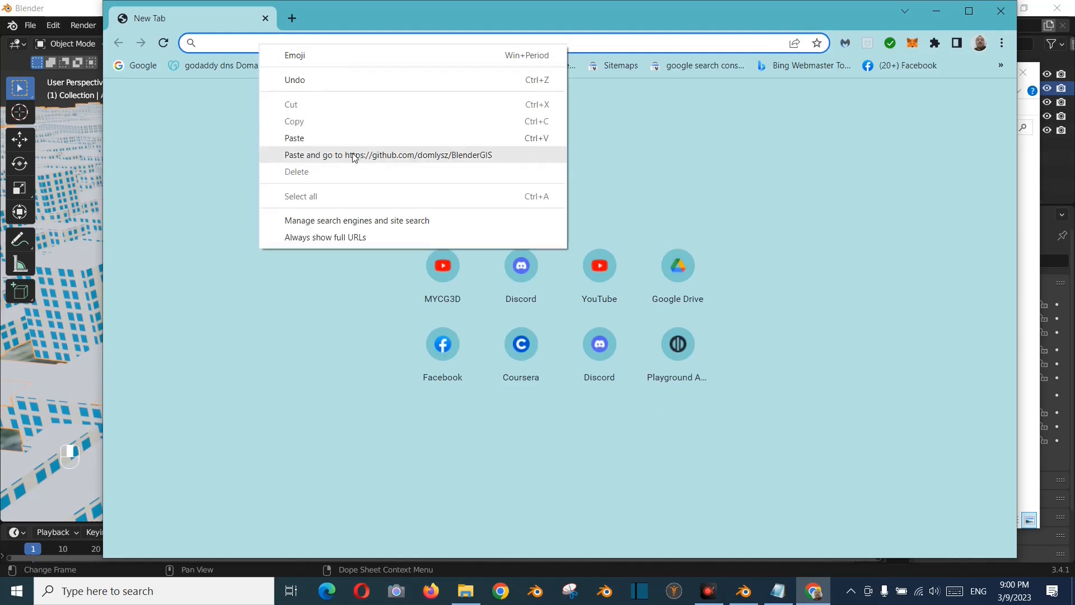
pyautogui.click(432, 157)
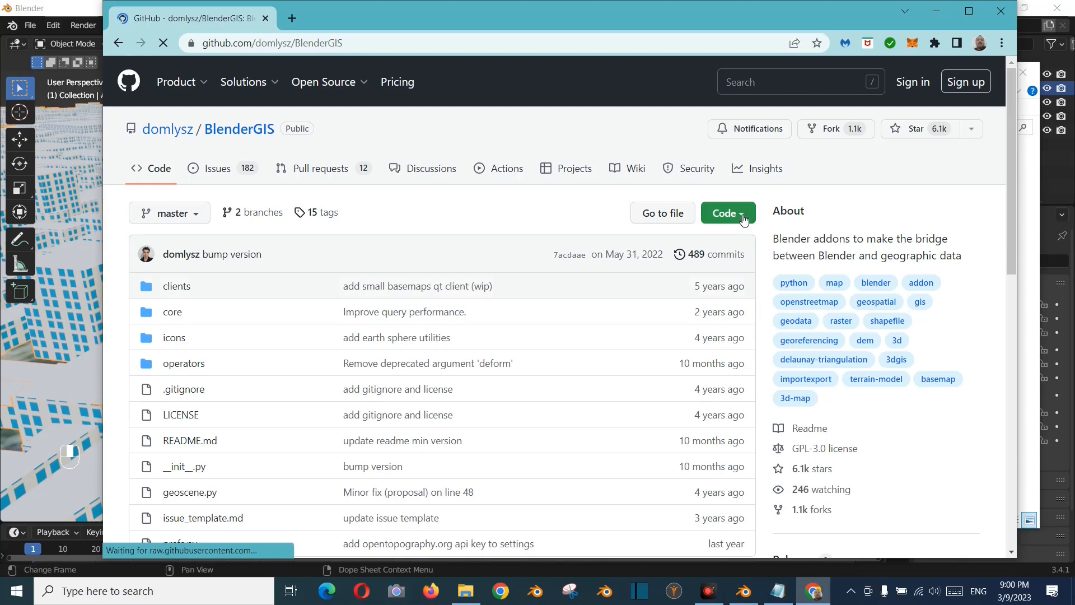
pyautogui.click(742, 218)
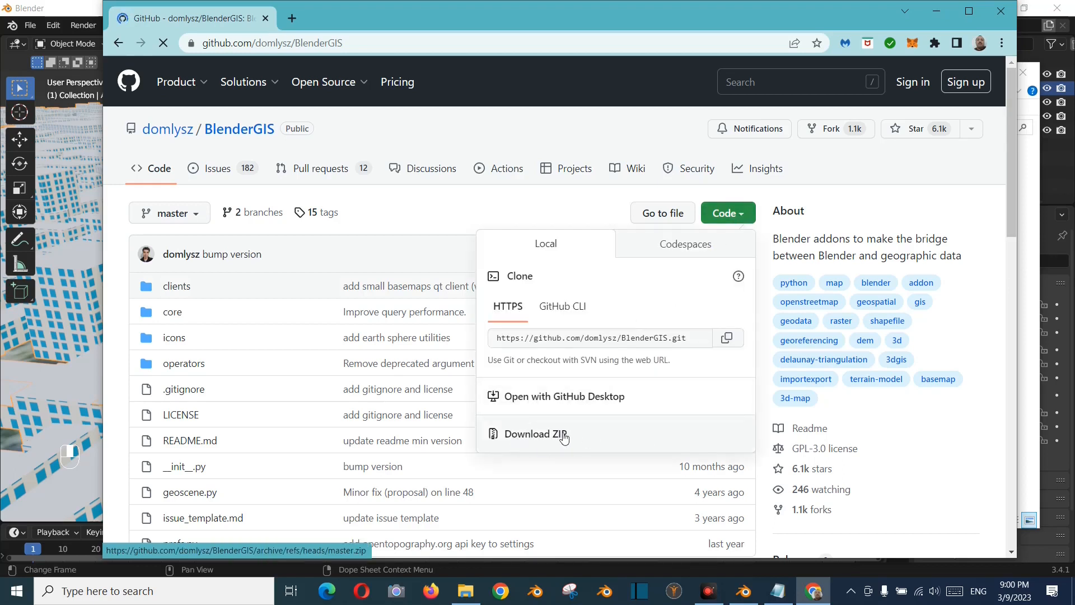
pyautogui.click(593, 433)
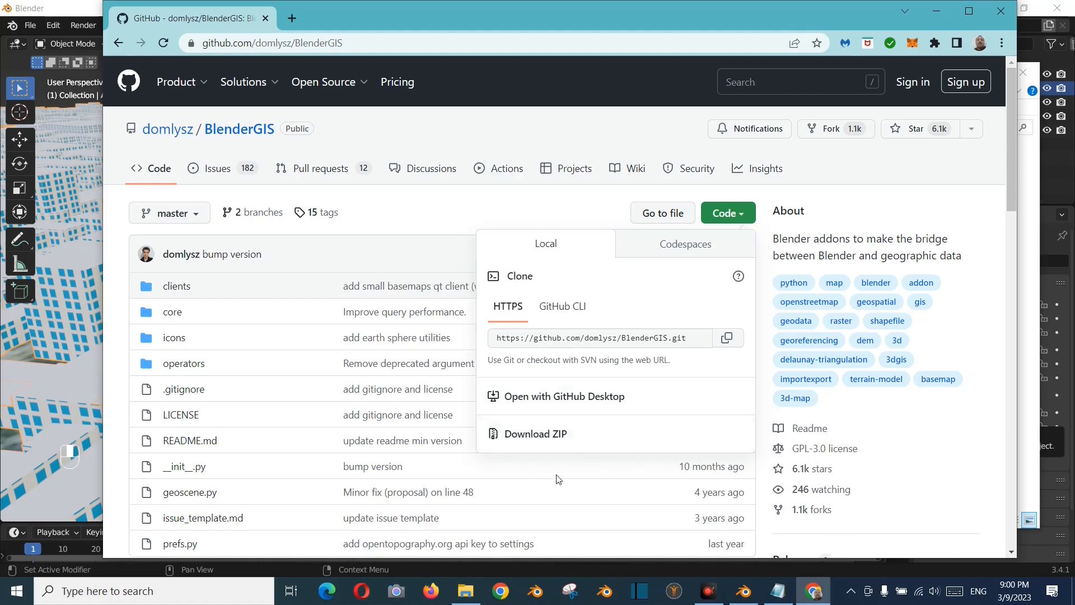
# Open opentopography.org from the API key note in the BlenderGIS README
pyautogui.scroll(-5, 608, 477)
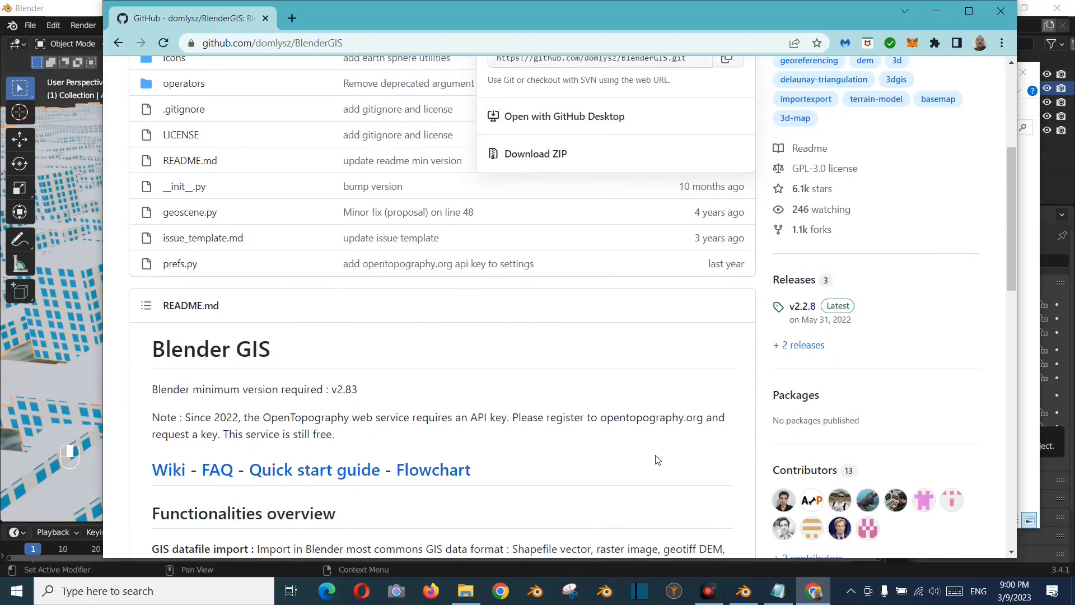
pyautogui.scroll(-3, 656, 458)
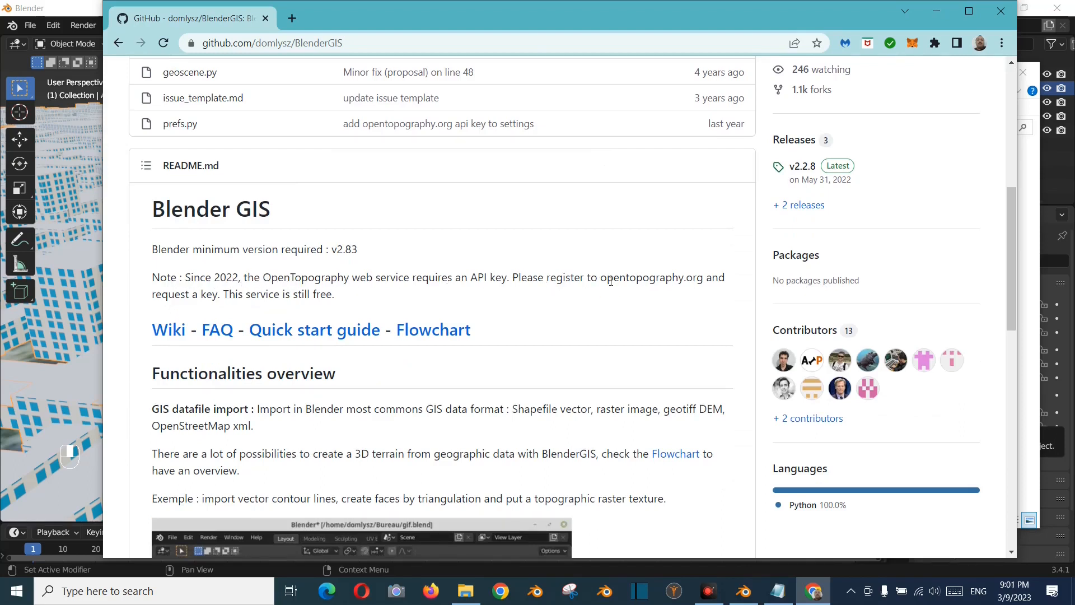
pyautogui.moveTo(601, 279); pyautogui.dragTo(704, 279)
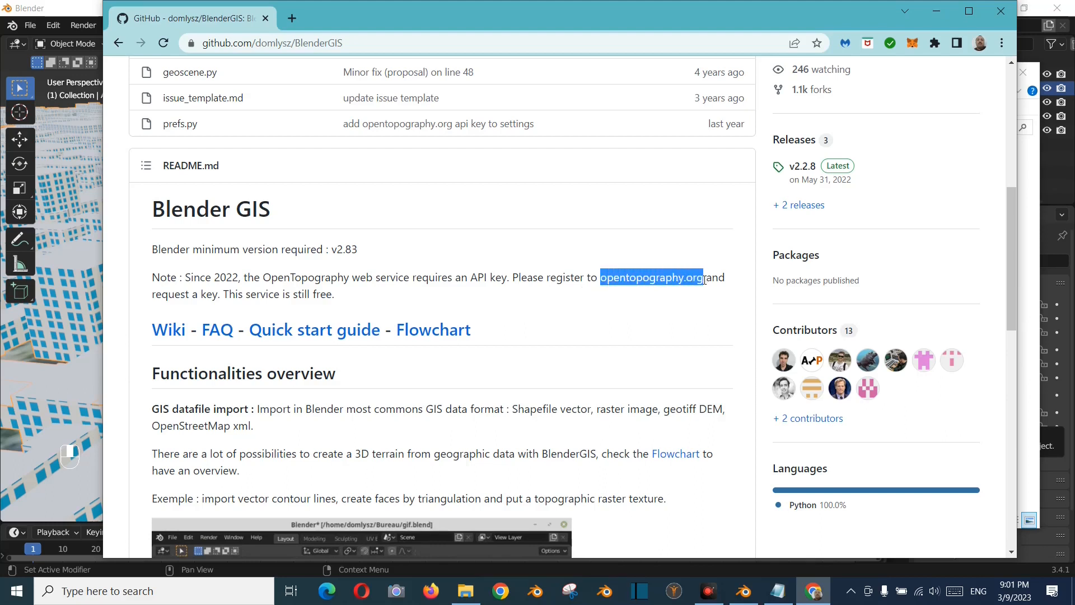
pyautogui.rightClick(650, 278)
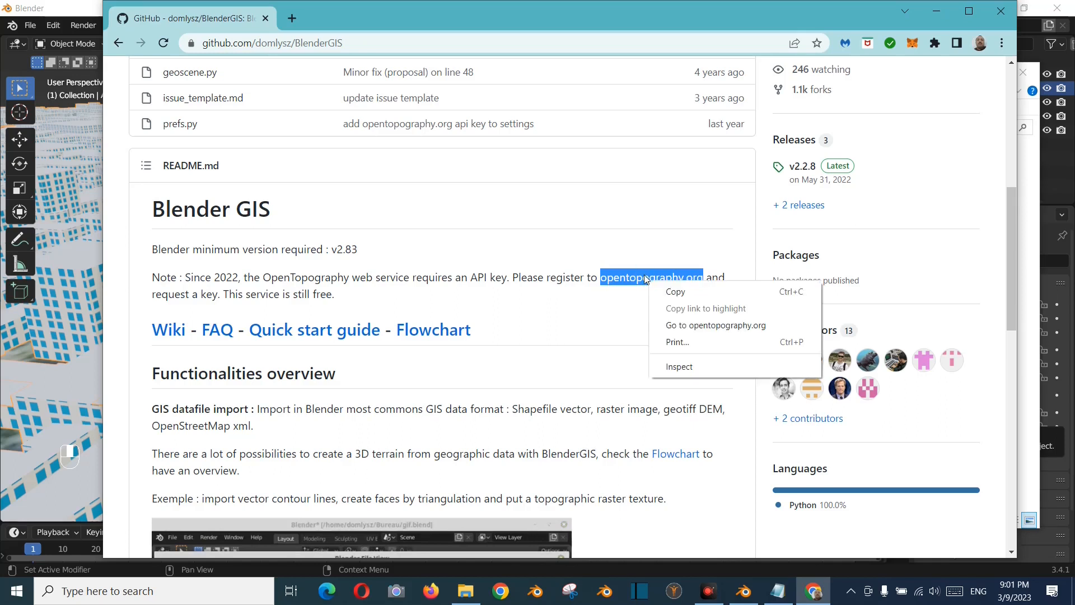
pyautogui.click(705, 326)
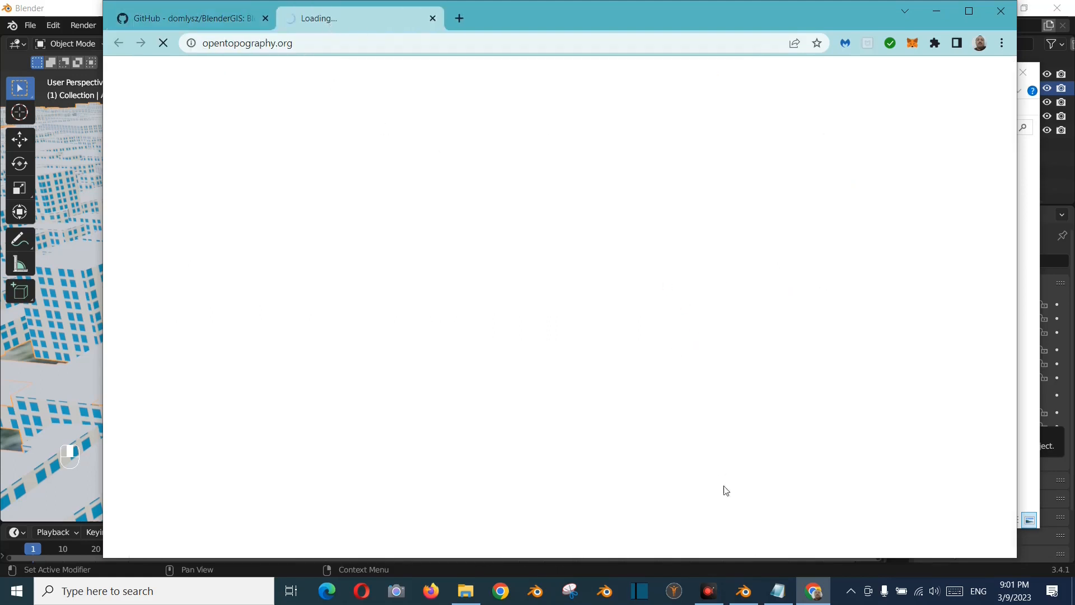
pyautogui.click(778, 592)
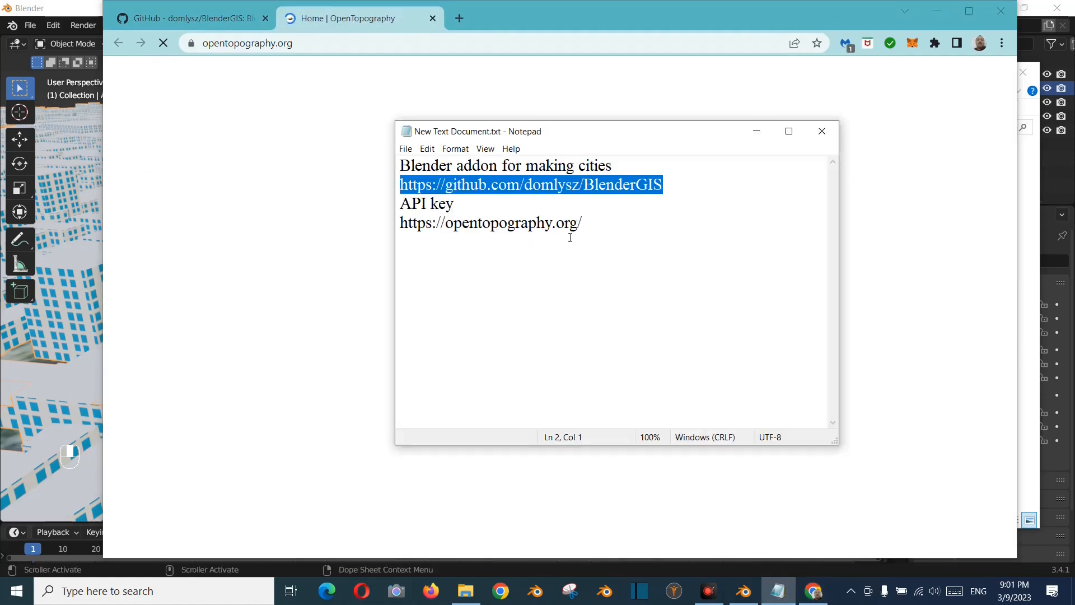
pyautogui.click(587, 224)
pyautogui.press('Return')
pyautogui.moveTo(400, 224); pyautogui.dragTo(583, 224)
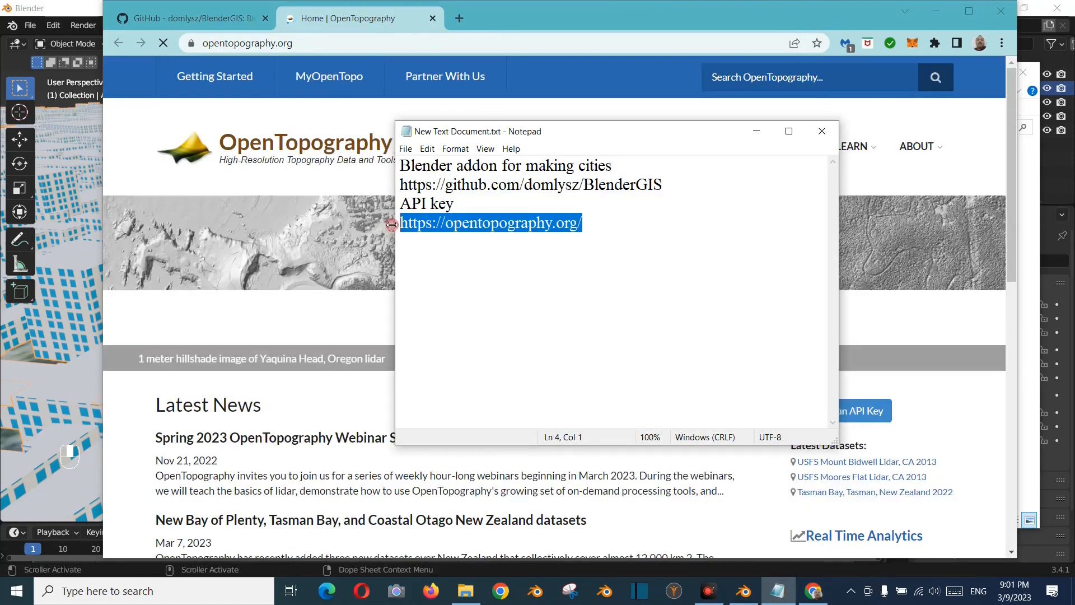
pyautogui.click(559, 23)
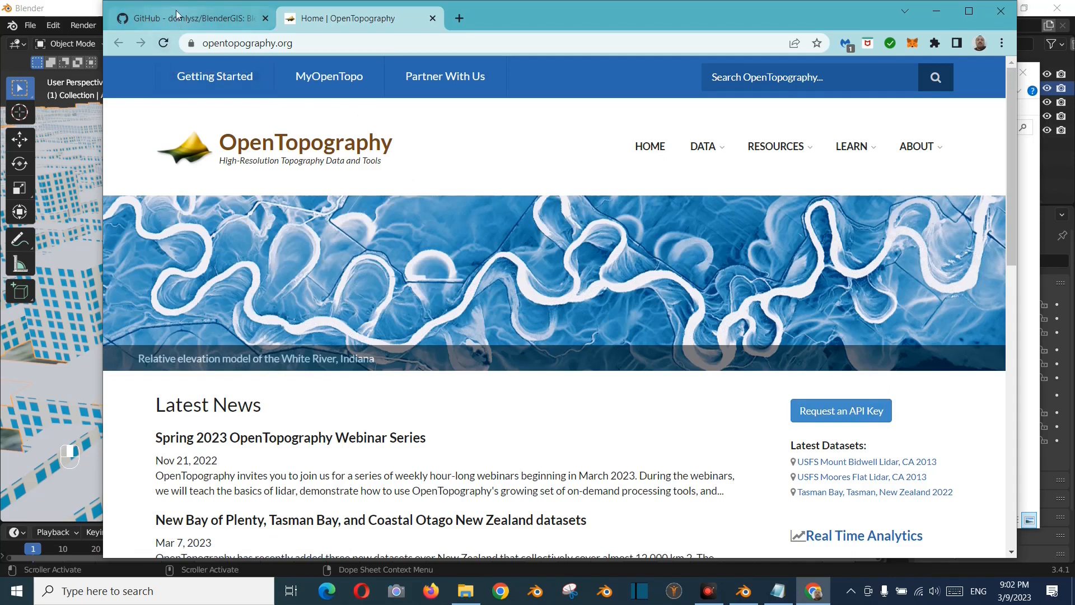
pyautogui.click(229, 24)
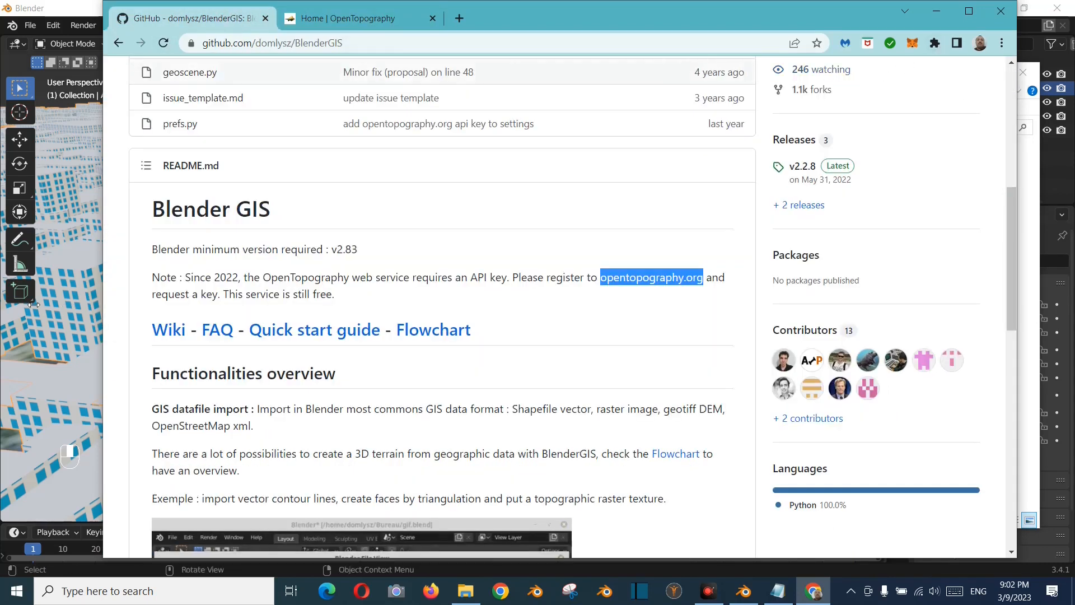
# Switch to Blender and set the 3D view's Clip Start to 0.001 m and End to about 22997 m
pyautogui.click(80, 234)
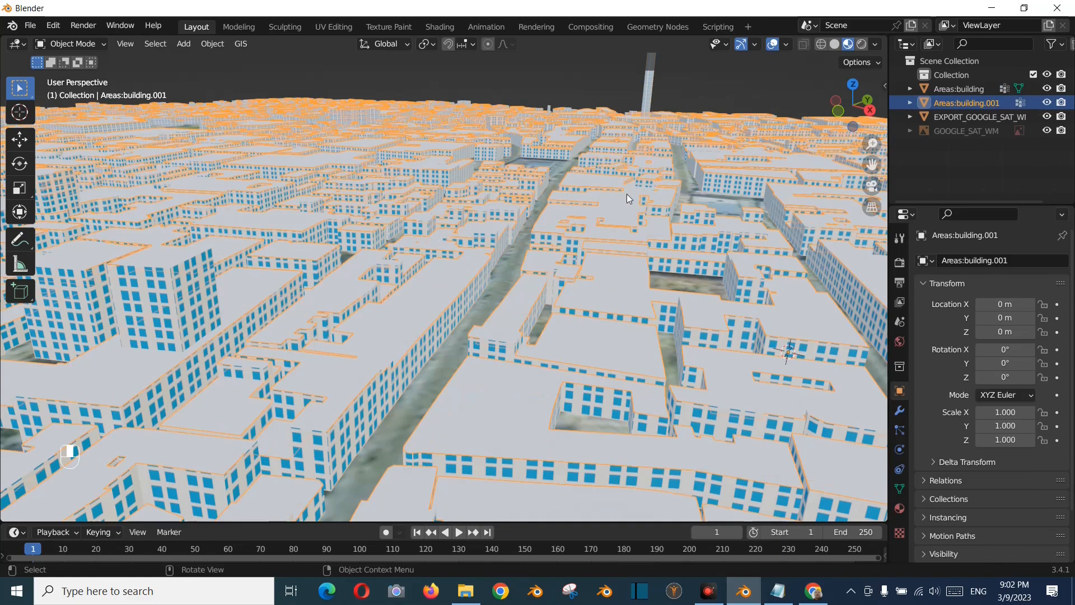
pyautogui.moveTo(633, 216)
pyautogui.mouseDown(button='middle')
pyautogui.moveTo(632, 234)
pyautogui.moveTo(644, 217)
pyautogui.moveTo(642, 244)
pyautogui.moveTo(640, 193)
pyautogui.moveTo(637, 234)
pyautogui.mouseUp(button='middle')
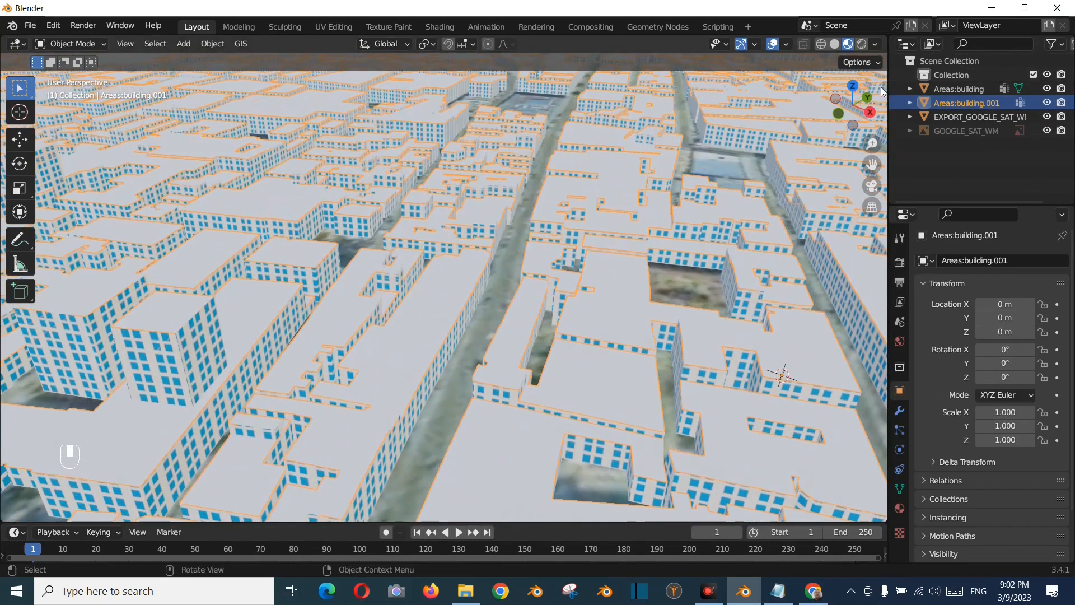
pyautogui.click(883, 91)
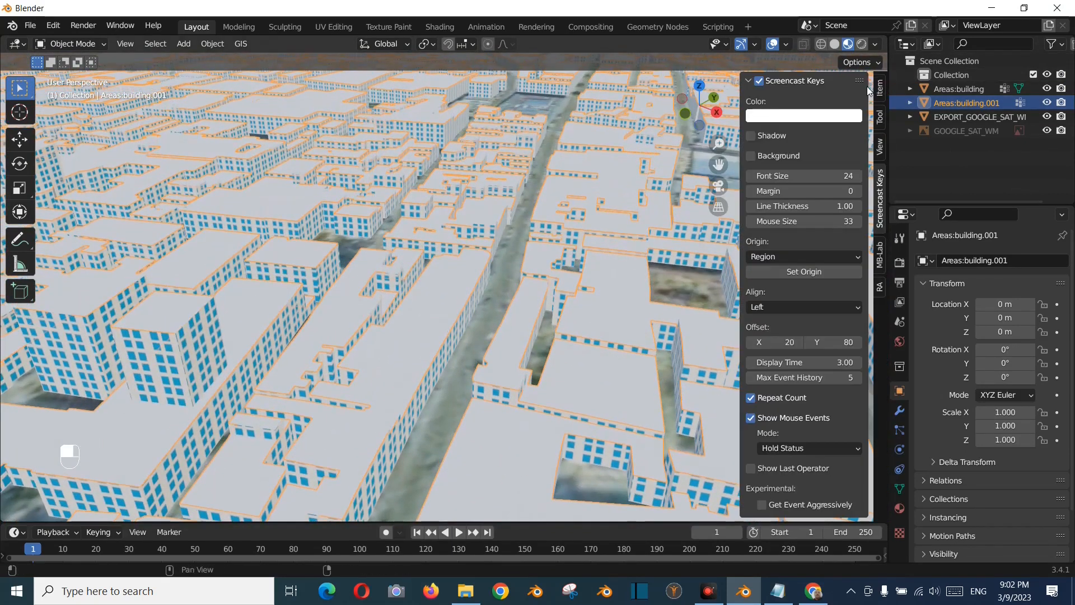
pyautogui.click(881, 148)
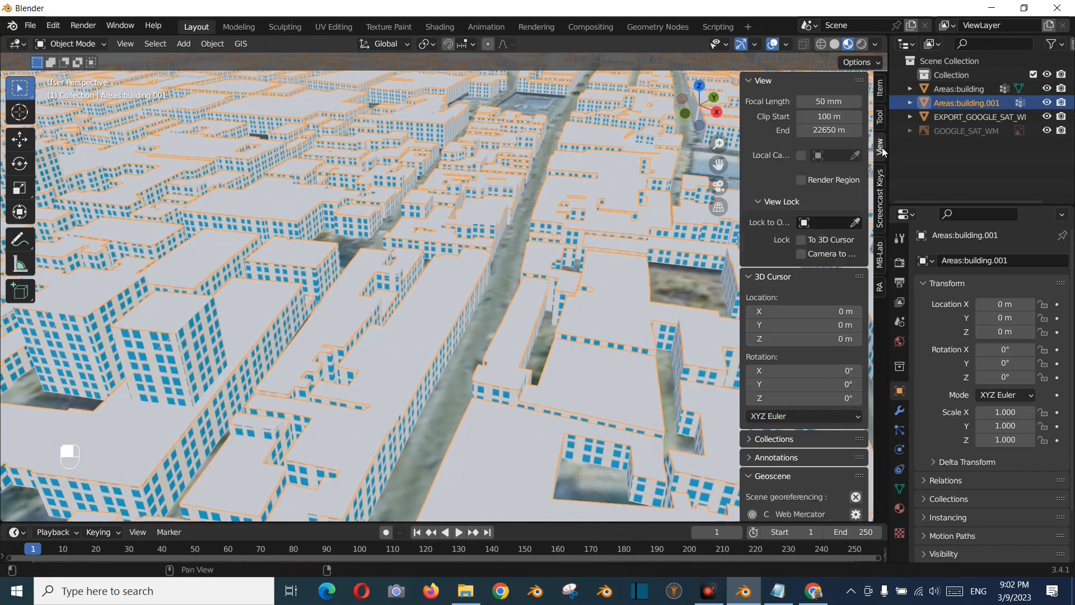
pyautogui.click(829, 132)
pyautogui.moveTo(829, 132); pyautogui.dragTo(772, 117)
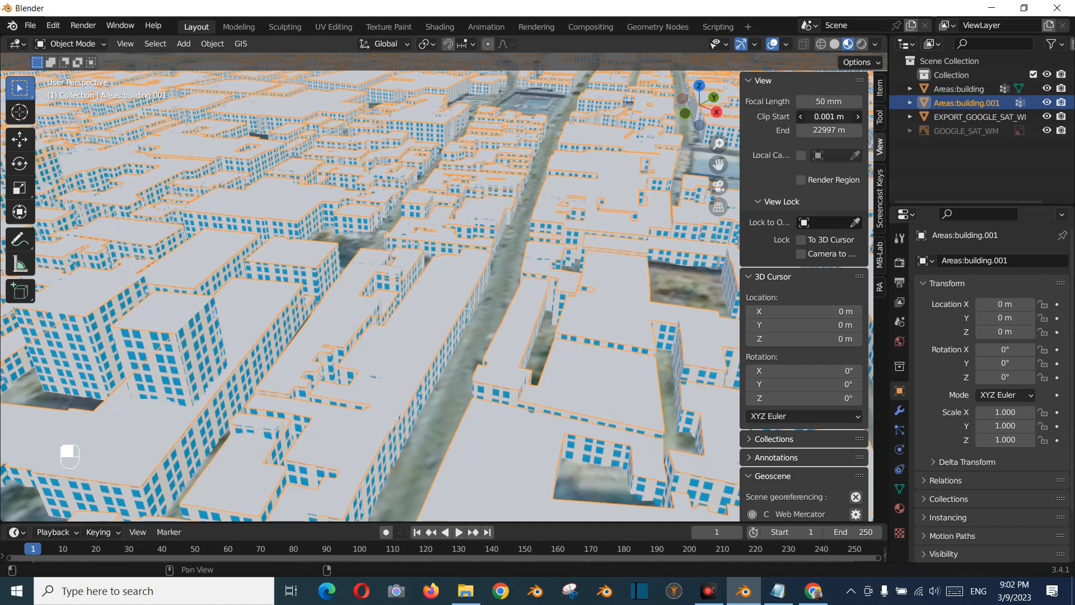
pyautogui.scroll(8, 413, 320)
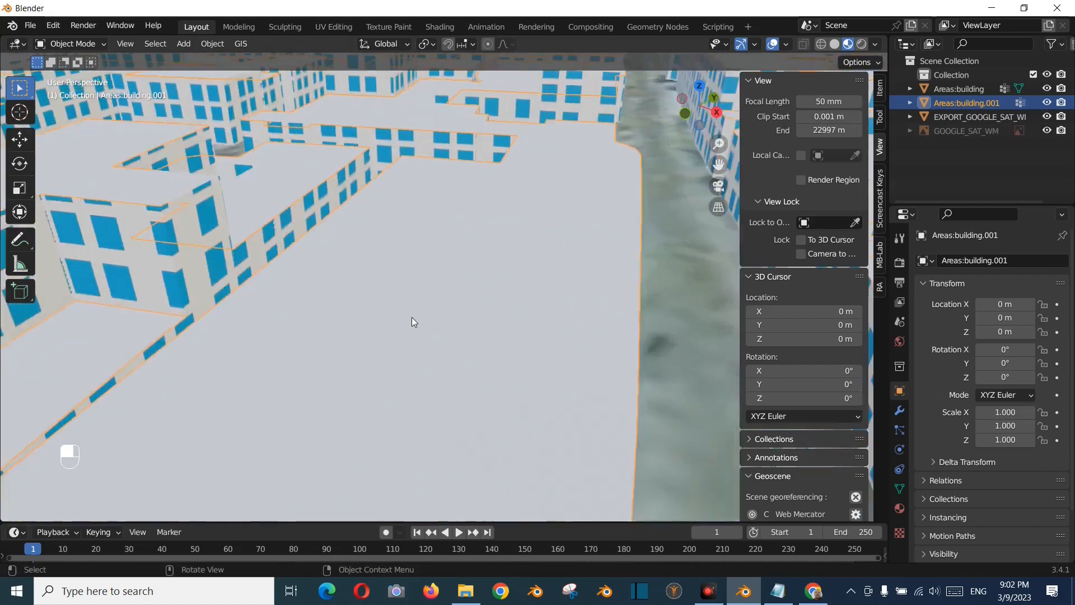
pyautogui.scroll(-10, 412, 322)
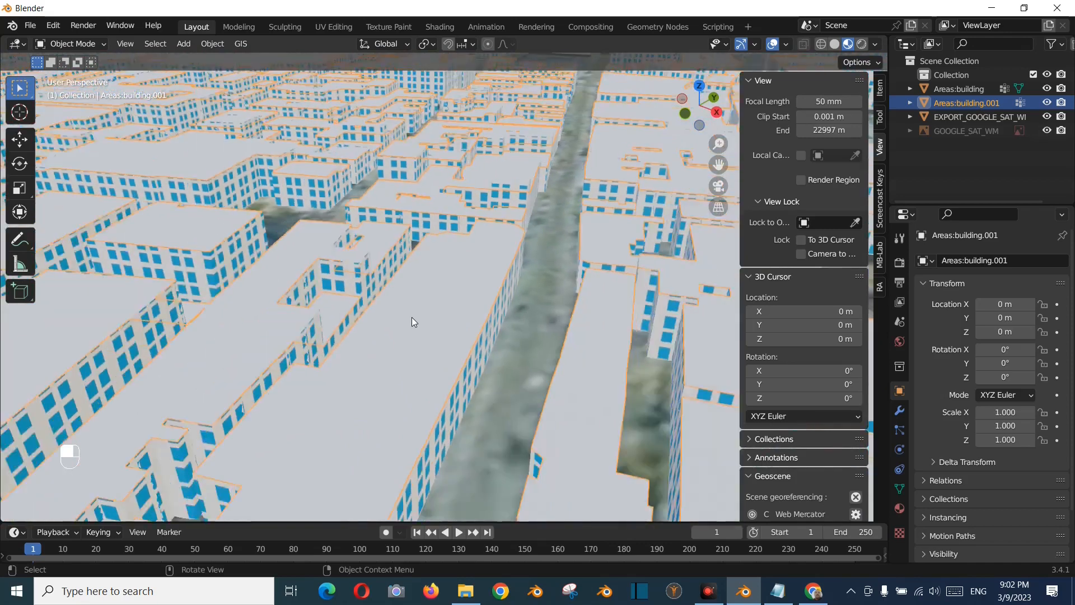
pyautogui.scroll(-3, 412, 321)
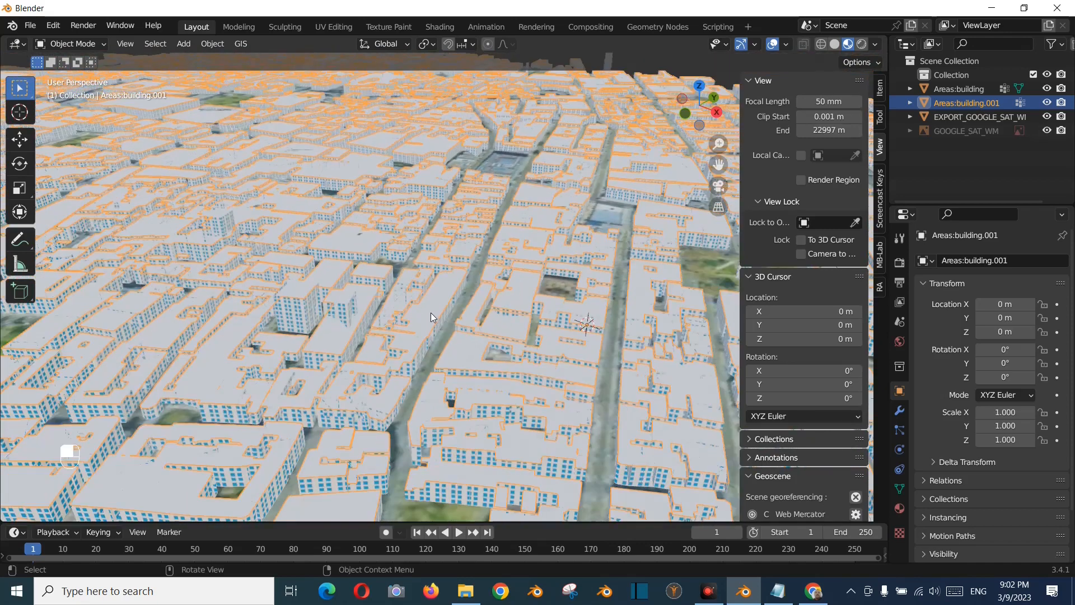
pyautogui.moveTo(431, 312); pyautogui.dragTo(407, 293, button='middle')
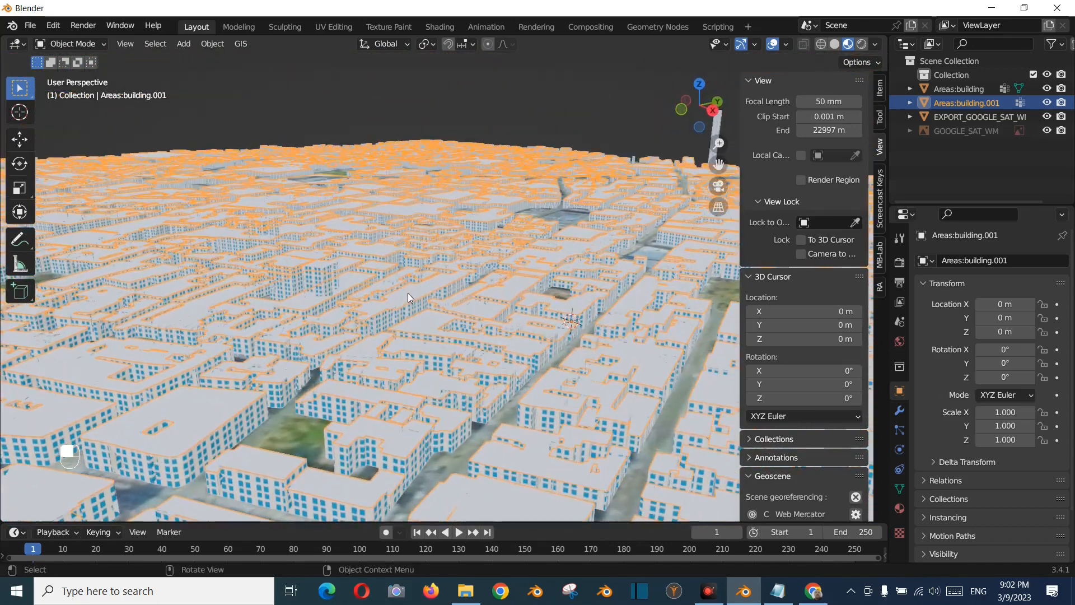
# Hide the 3D view's sidebar, check the add-on installer's folder 6 for BlenderGIS-master.zip, and leave the file browser without installing
pyautogui.press('n')
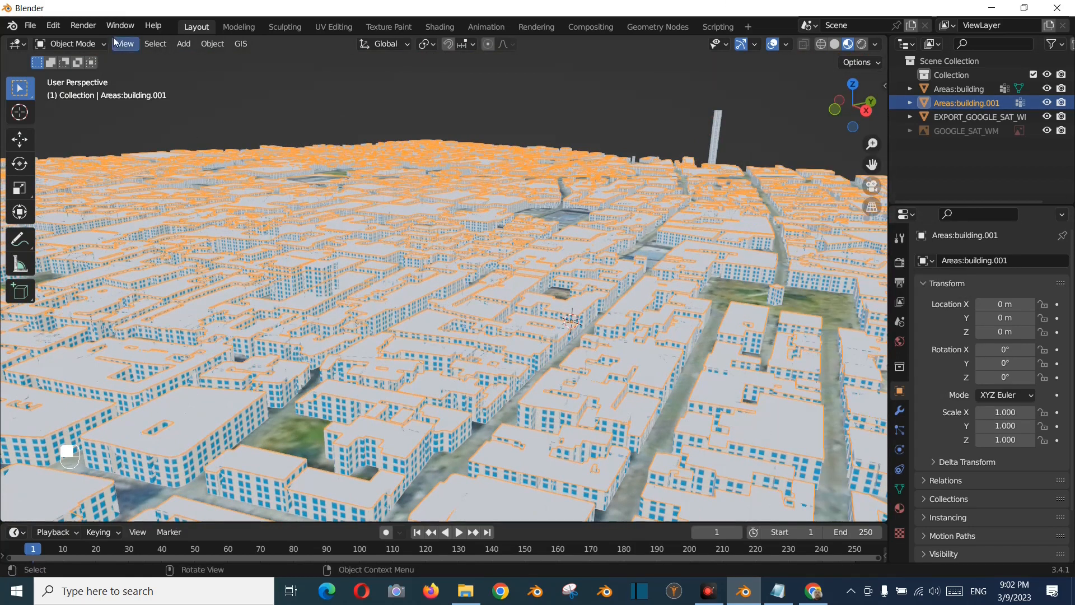
pyautogui.click(53, 26)
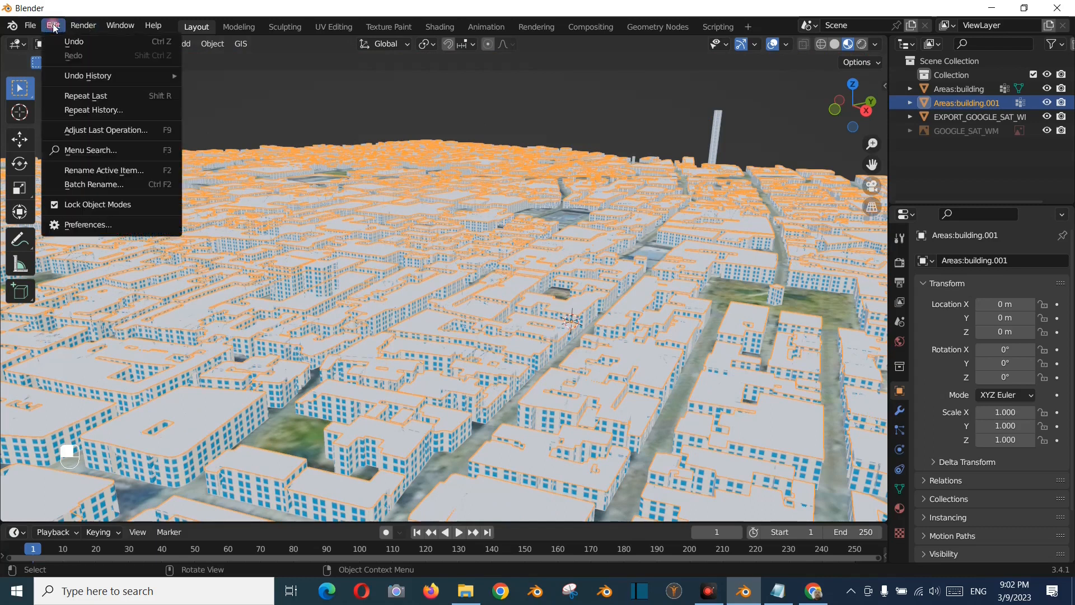
pyautogui.click(82, 220)
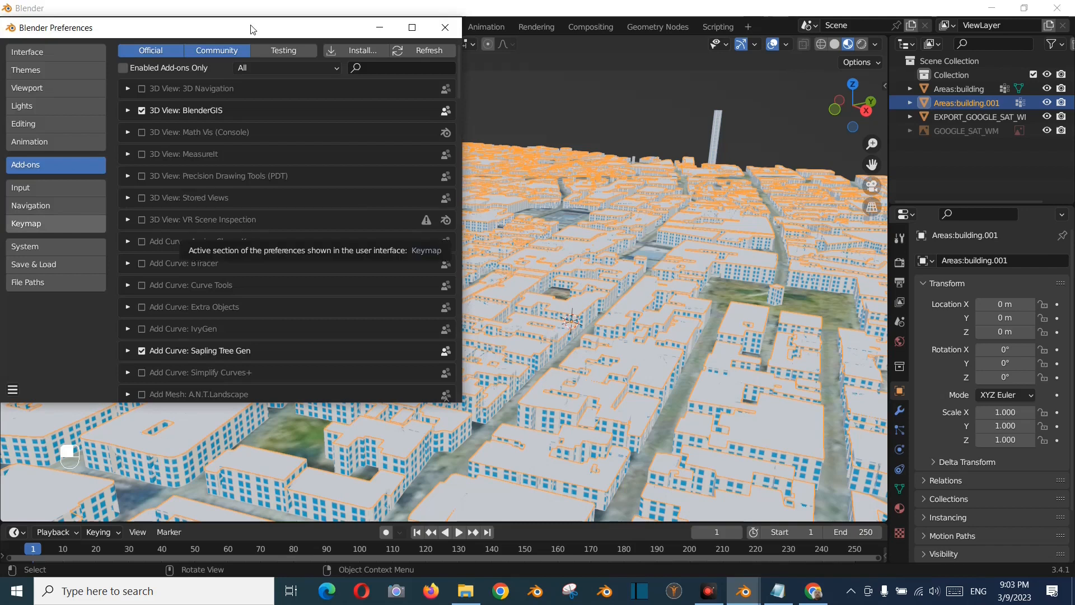
pyautogui.moveTo(251, 29); pyautogui.dragTo(379, 44)
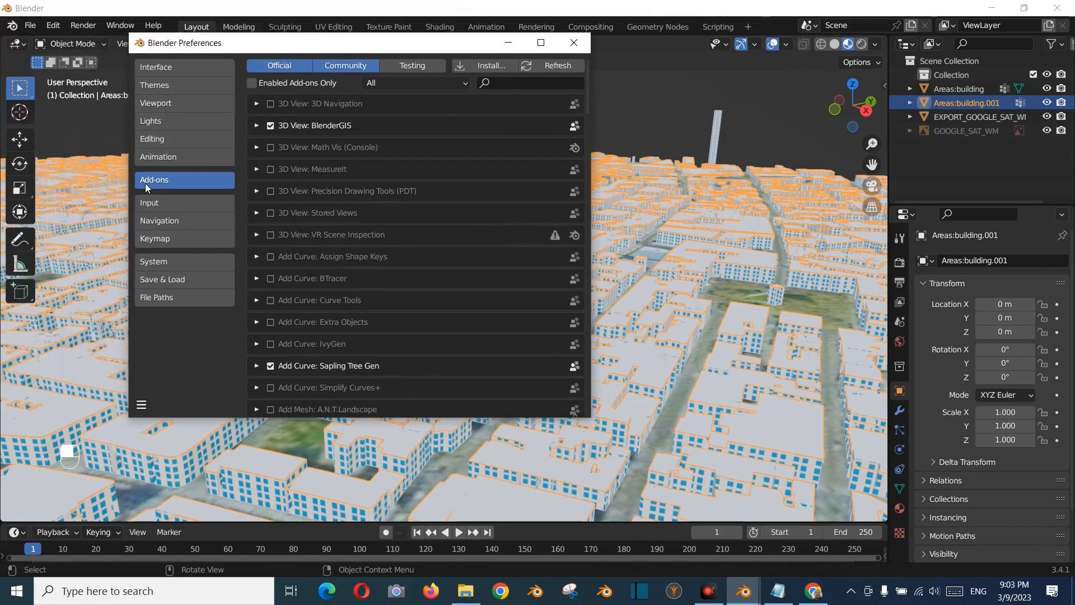
pyautogui.click(488, 67)
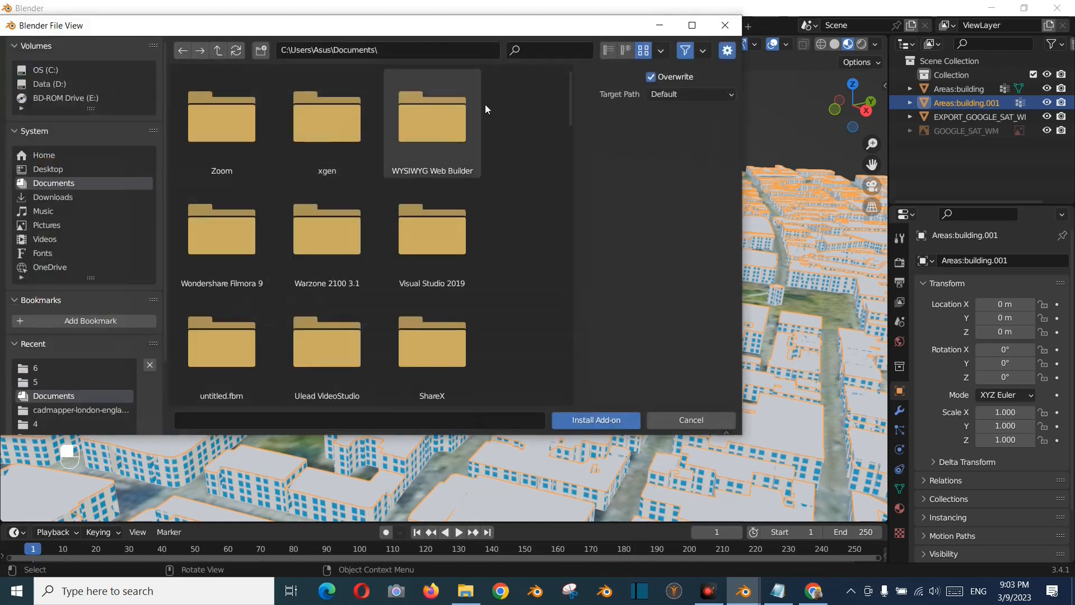
pyautogui.click(38, 370)
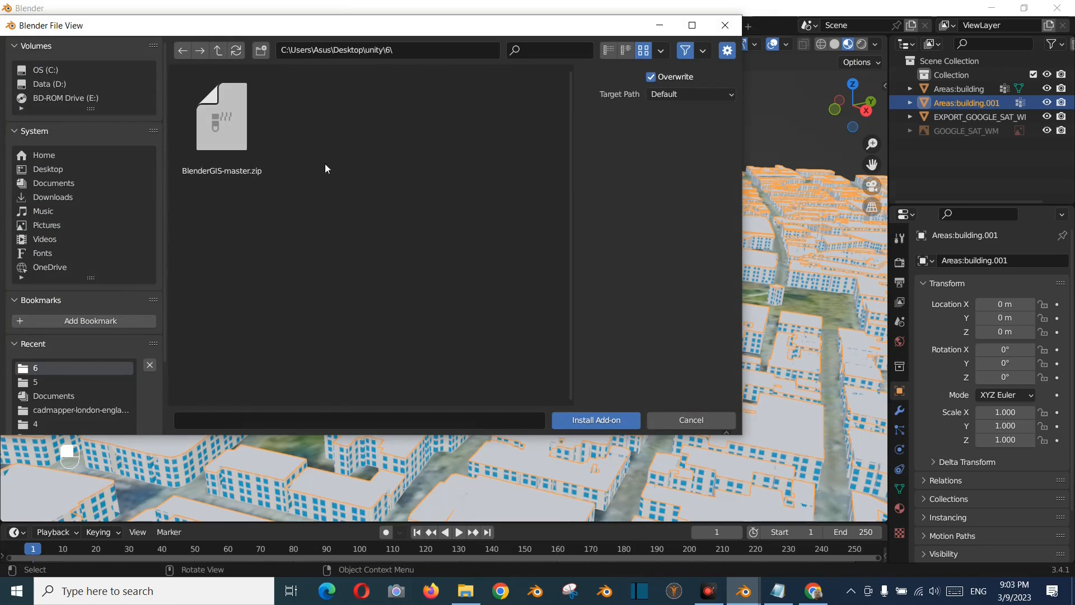
pyautogui.click(690, 421)
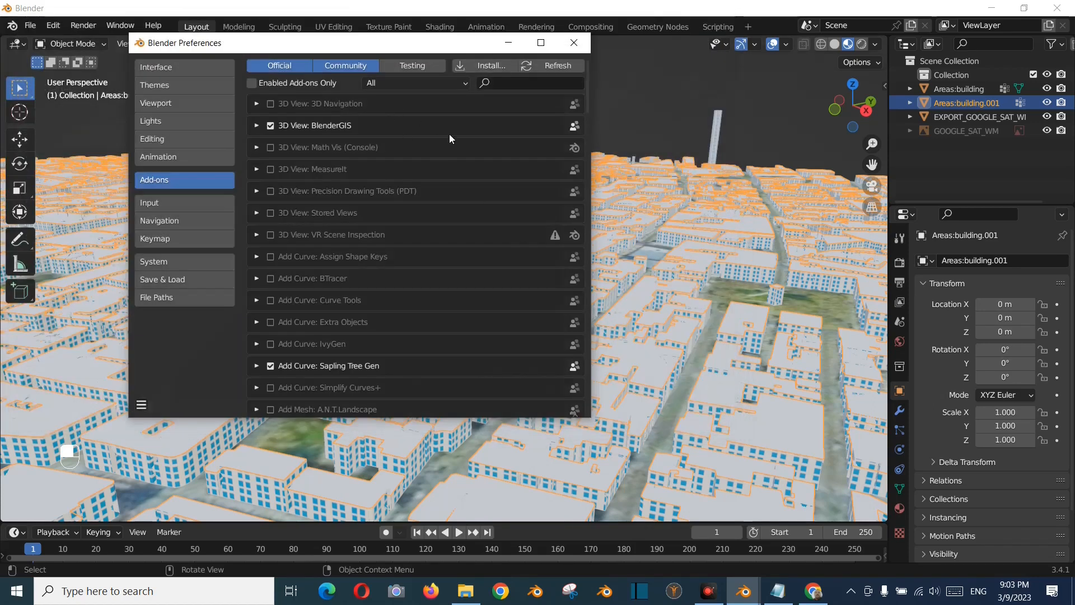
# Filter the add-on preferences by "gis" and expand the BlenderGIS add-on's details
pyautogui.click(500, 84)
pyautogui.write('gi')
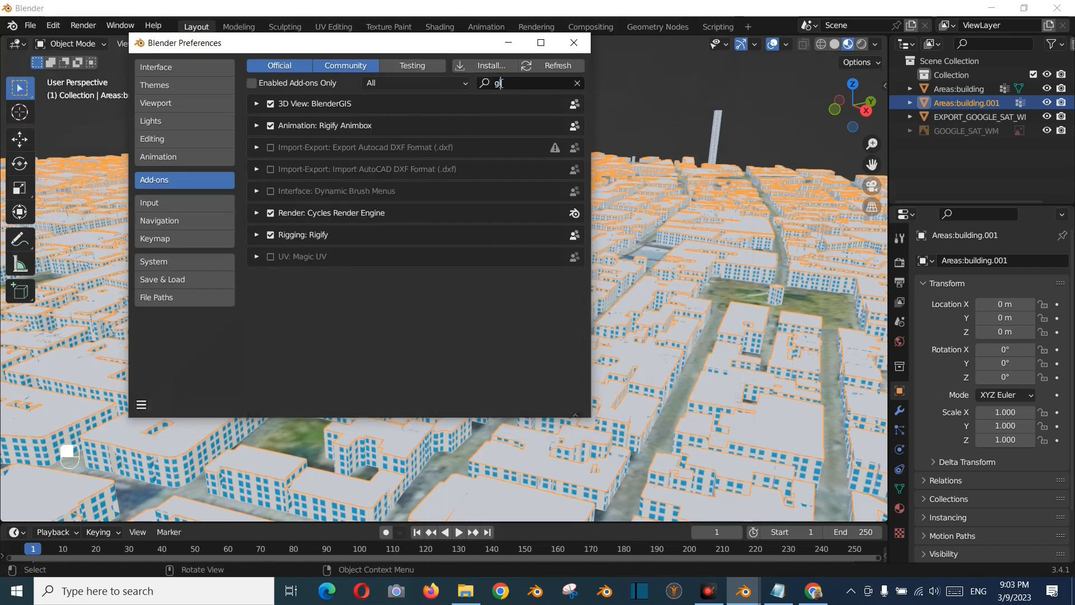
pyautogui.write('s')
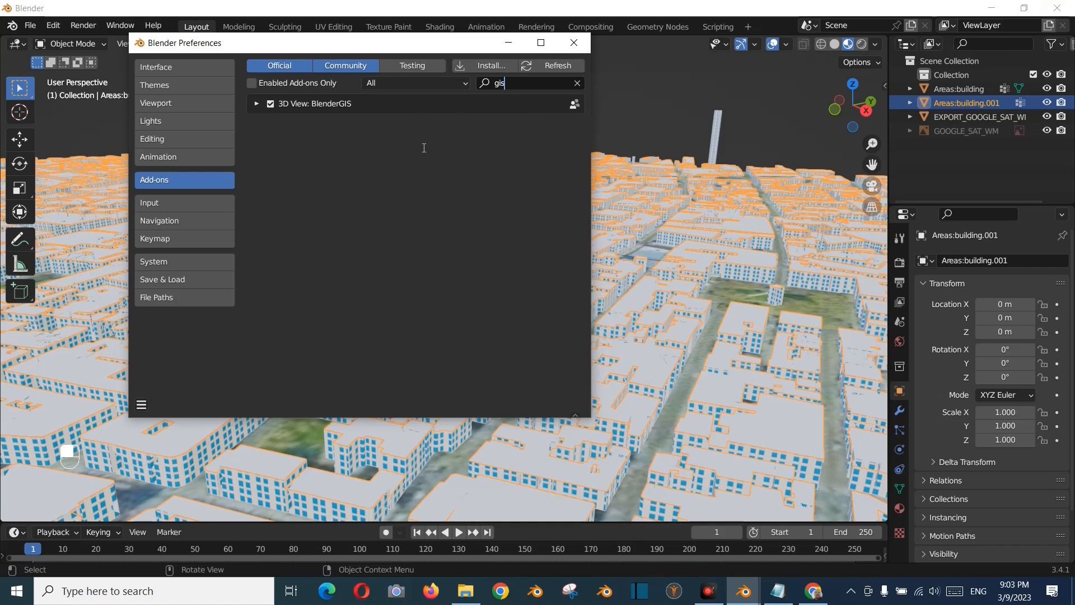
pyautogui.click(256, 105)
pyautogui.click(255, 104)
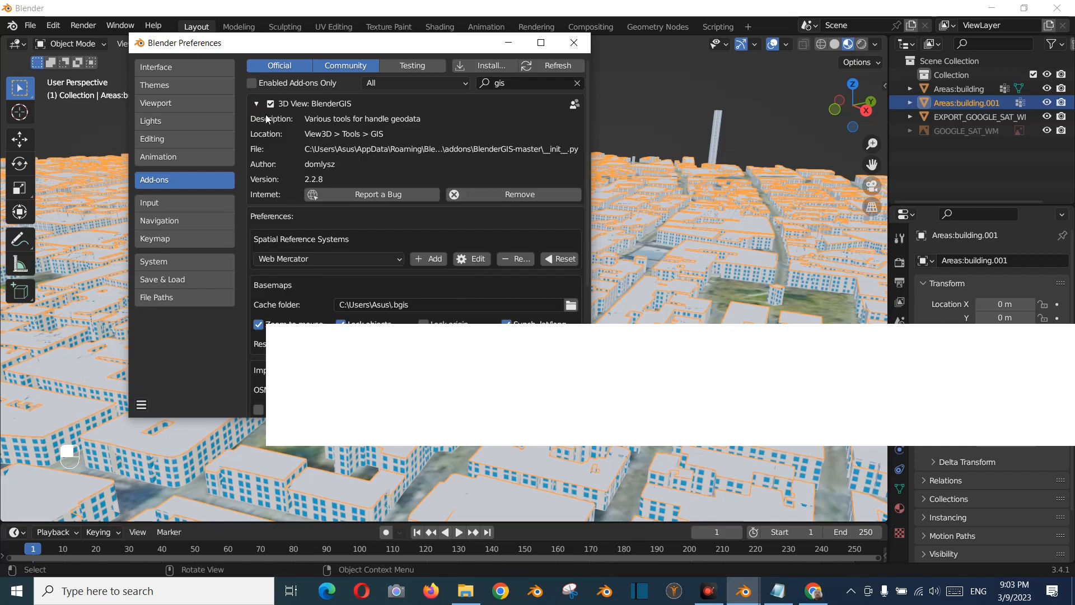
# Review the BlenderGIS settings down to the Opentopography Api Key field and close the preferences window
pyautogui.scroll(-2, 450, 290)
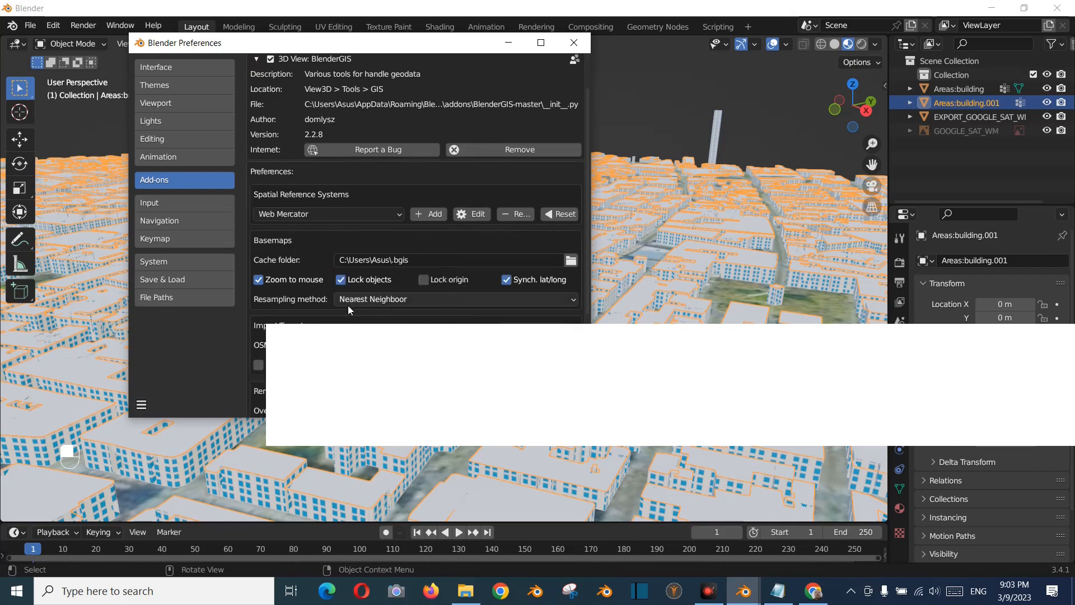
pyautogui.scroll(-4, 361, 254)
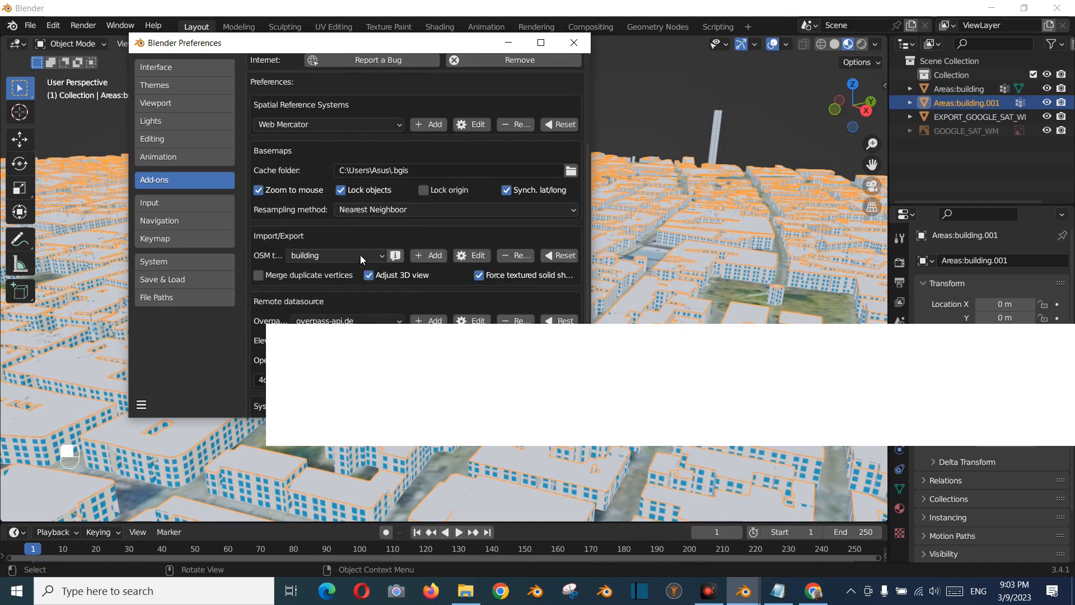
pyautogui.scroll(-2, 380, 298)
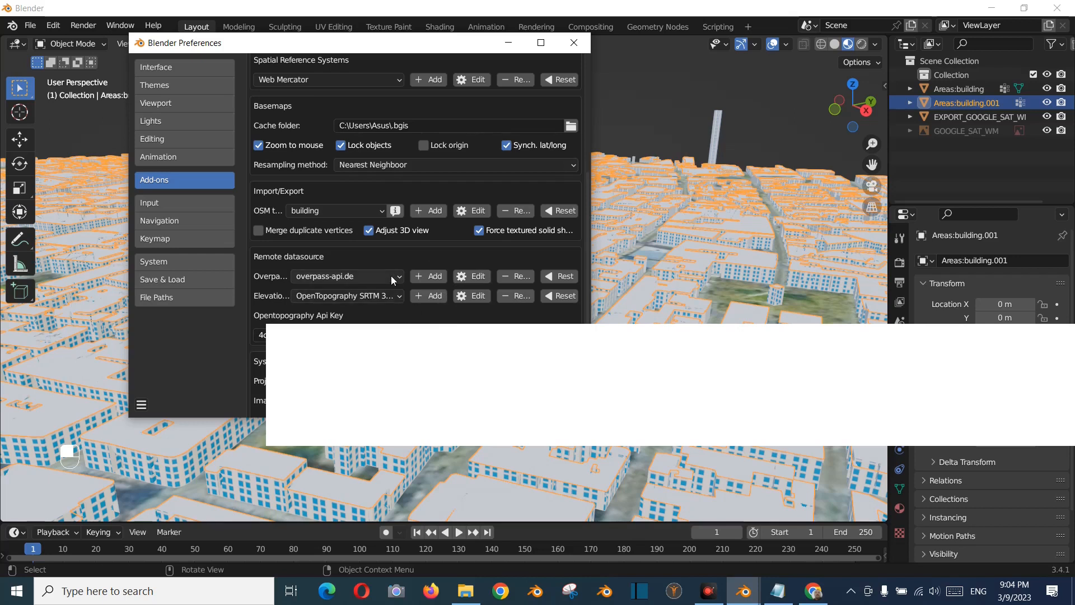
pyautogui.scroll(4, 393, 286)
pyautogui.scroll(4, 390, 275)
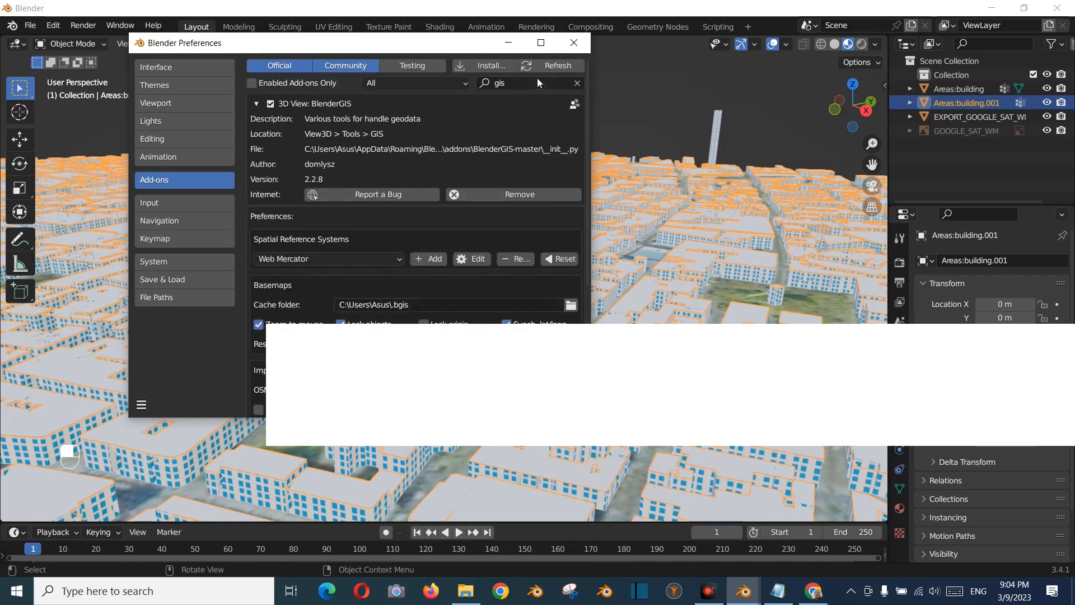
pyautogui.click(577, 48)
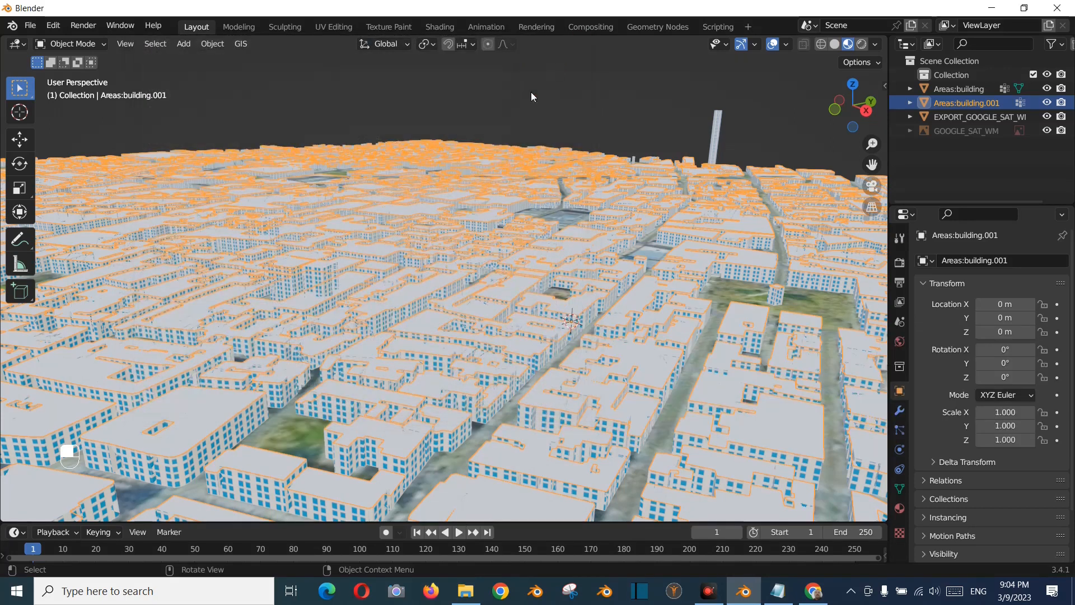
# Open the BlenderGIS Get elevation (SRTM) settings to show the server and API key fields
pyautogui.click(242, 45)
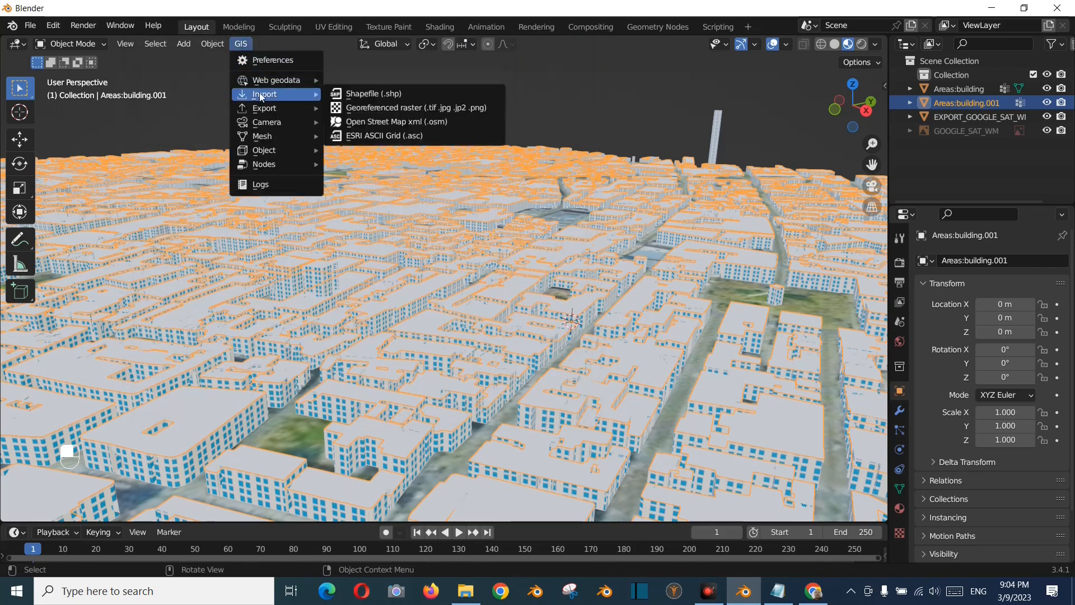
pyautogui.moveTo(273, 83)
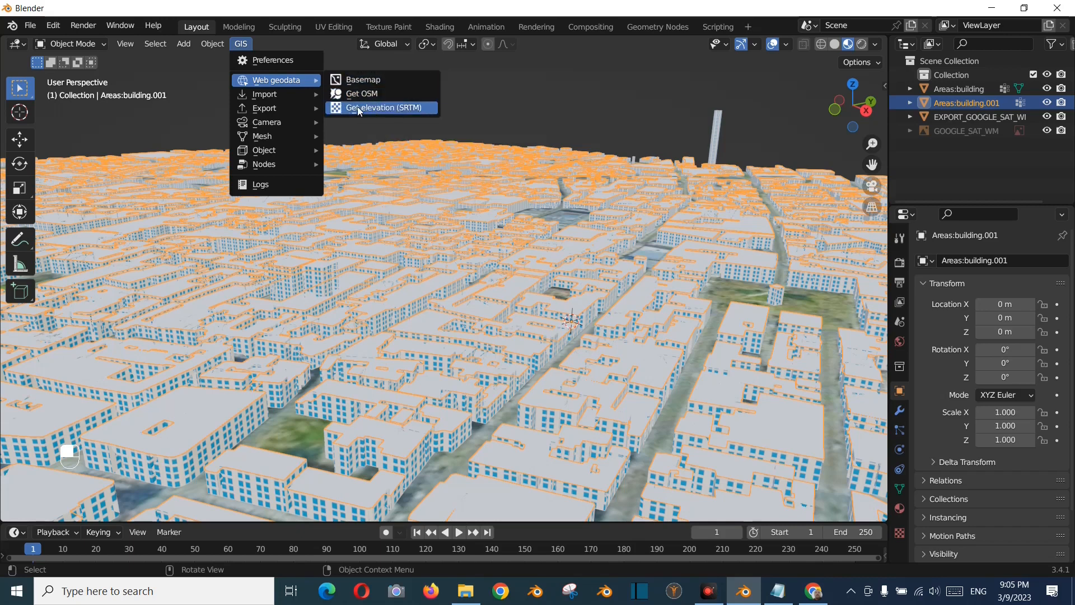
pyautogui.click(388, 108)
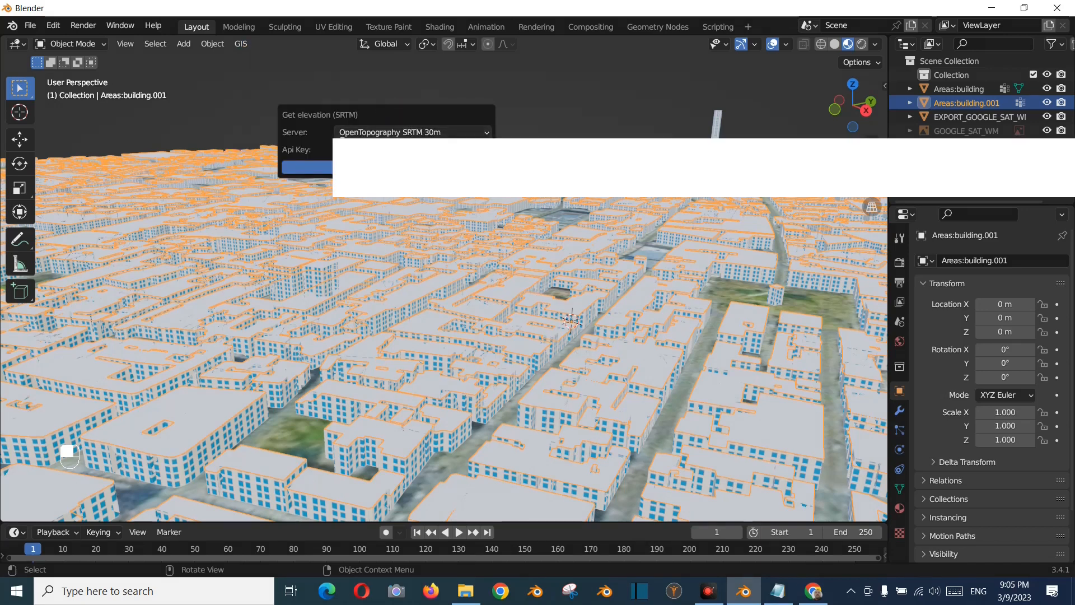